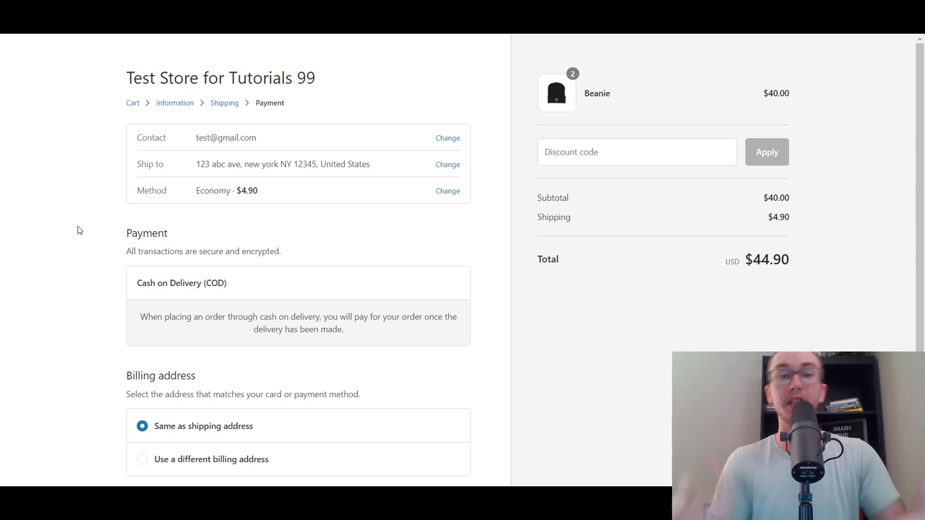
Scroll through the checkout payment page, then go back to the test store's admin Home page
{"action": "left_click_drag", "start_coordinate": [914, 233], "coordinate": [919, 283]}
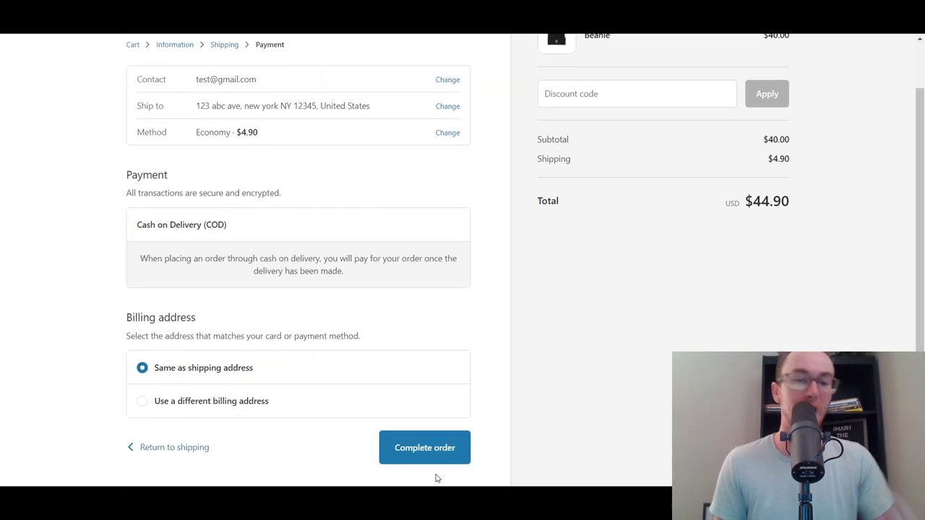
{"action": "scroll", "coordinate": [543, 365], "scroll_direction": "up", "scroll_amount": 1}
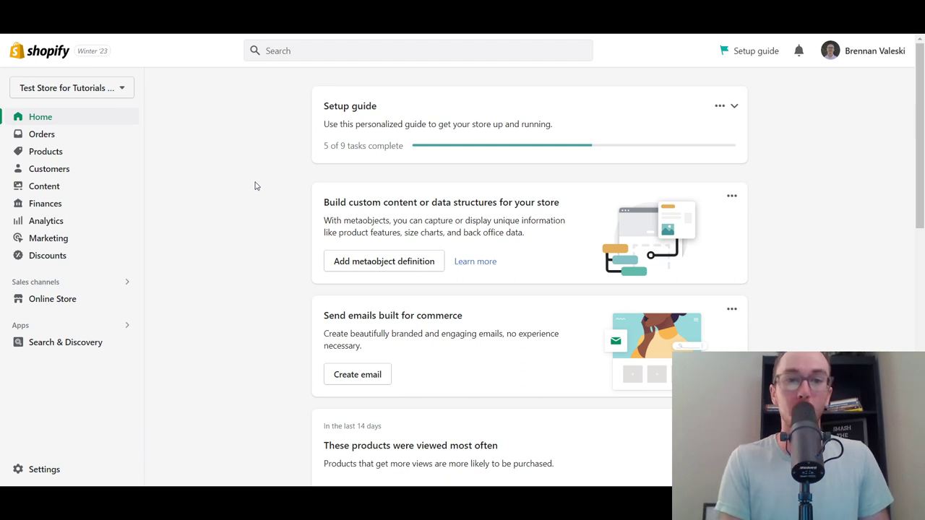
Open the Online Store themes page and customize the live Dawn theme
{"action": "left_click", "coordinate": [51, 300]}
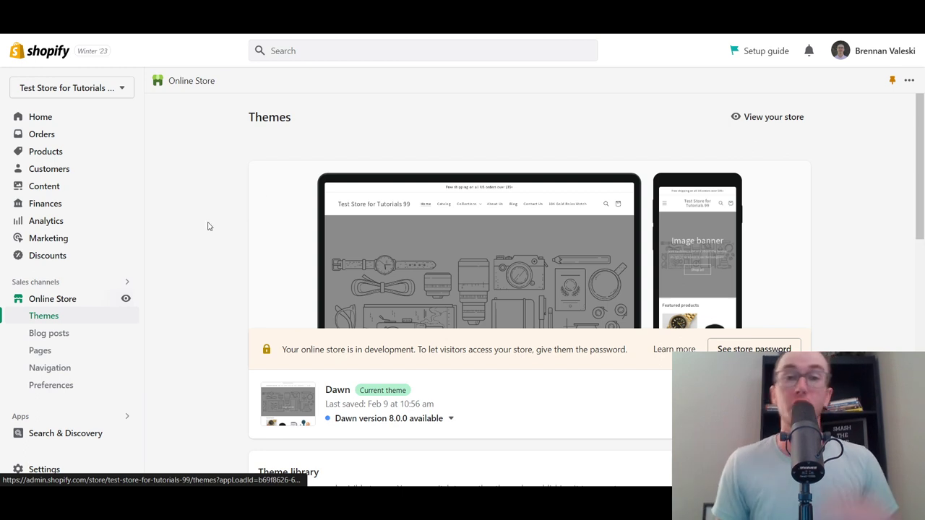
{"action": "scroll", "coordinate": [213, 320], "scroll_direction": "down", "scroll_amount": 3}
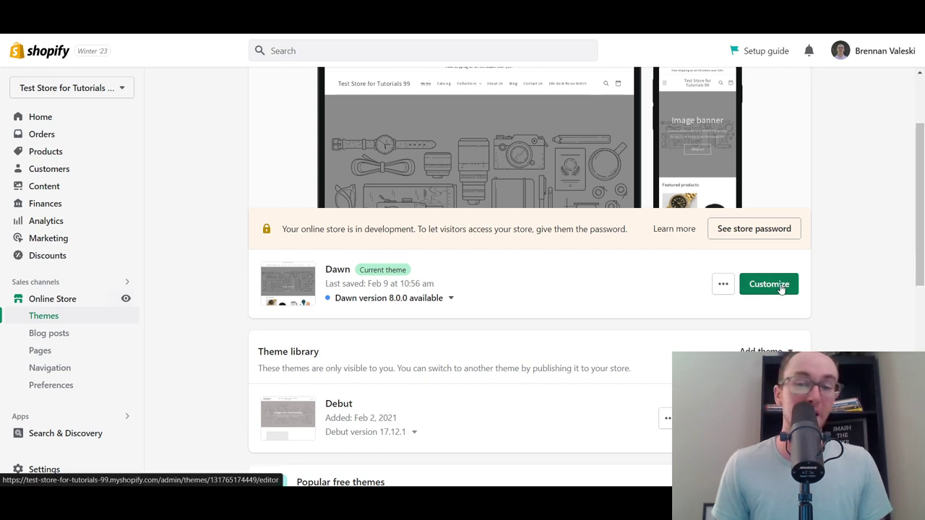
{"action": "scroll", "coordinate": [773, 285], "scroll_direction": "down", "scroll_amount": 1}
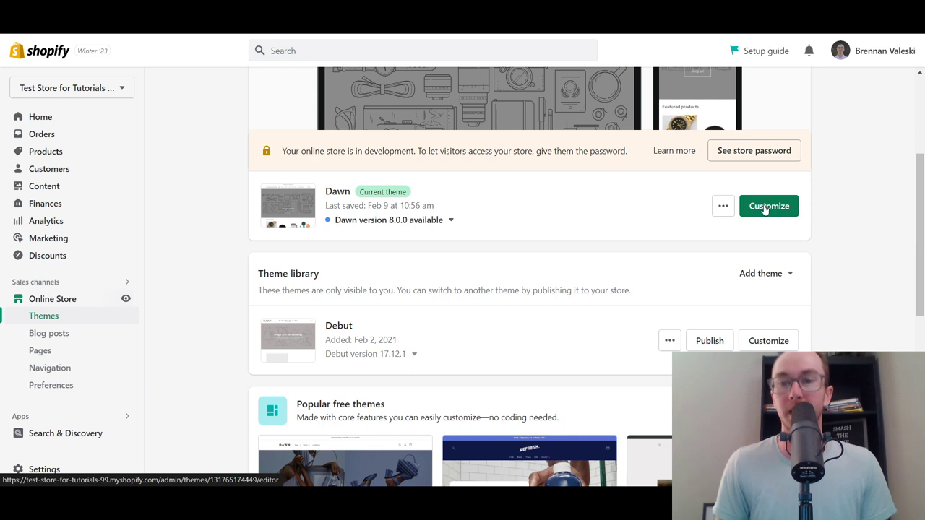
{"action": "left_click", "coordinate": [765, 209]}
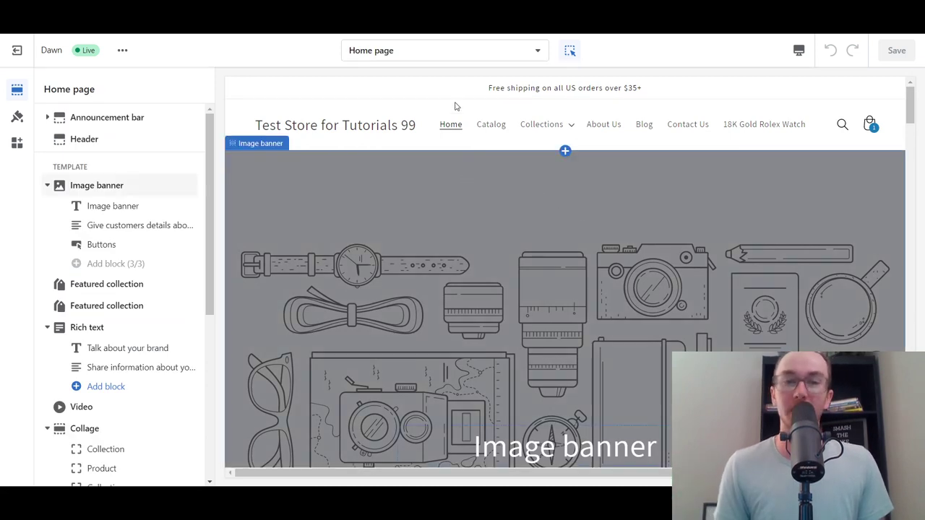
Switch the theme editor's page selector from Home to the Checkout template
{"action": "left_click", "coordinate": [502, 53]}
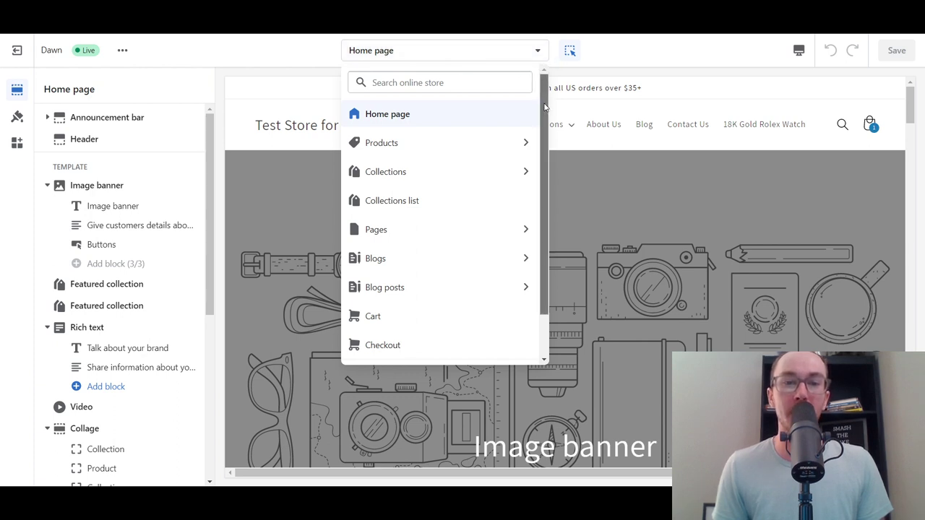
{"action": "left_click_drag", "start_coordinate": [545, 107], "coordinate": [547, 150]}
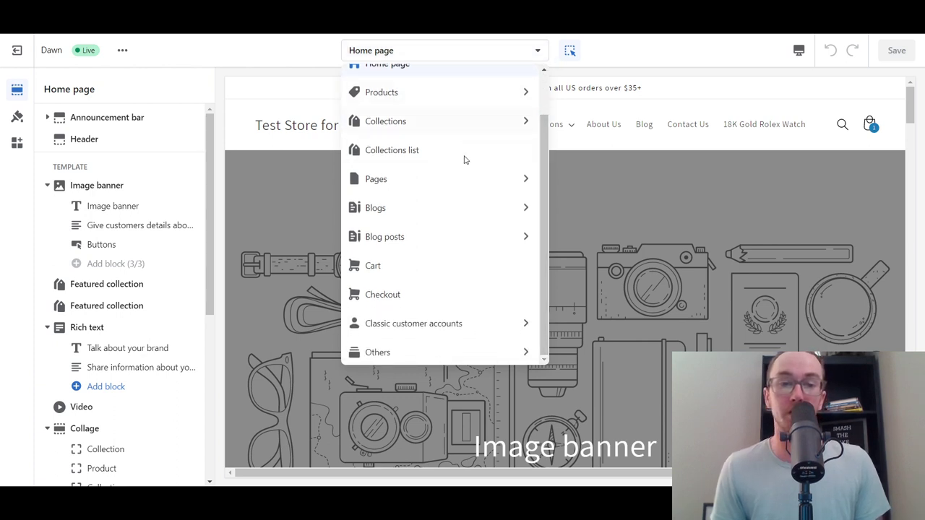
{"action": "left_click", "coordinate": [437, 301]}
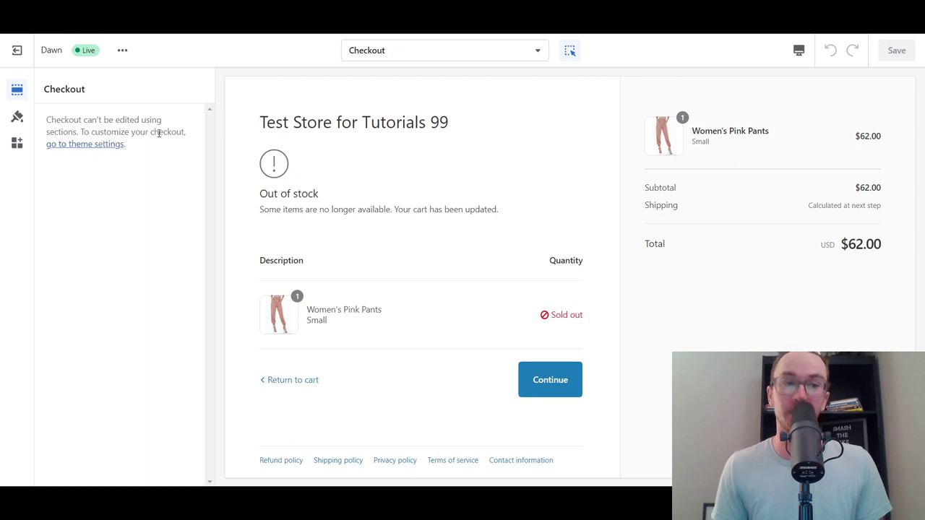
Open Theme settings and scroll to the Checkout banner and logo options
{"action": "left_click", "coordinate": [89, 145]}
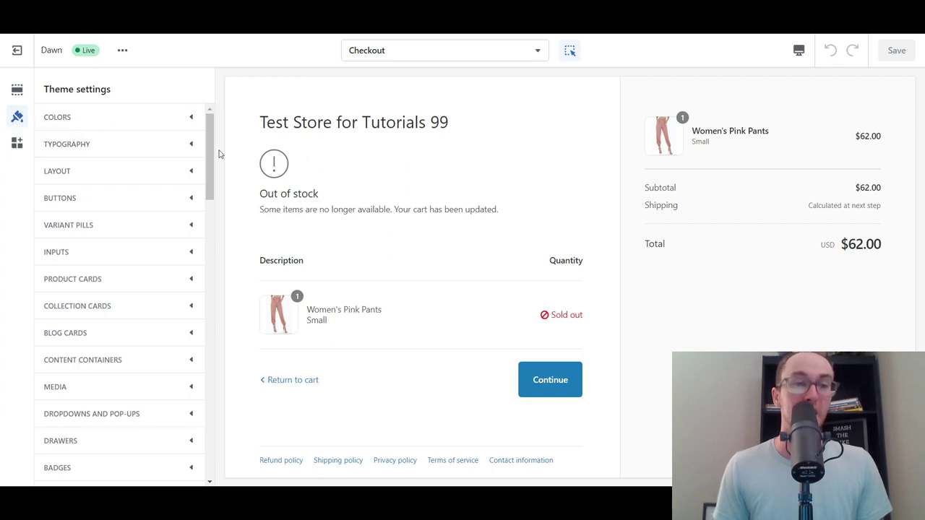
{"action": "left_click_drag", "start_coordinate": [212, 119], "coordinate": [213, 267]}
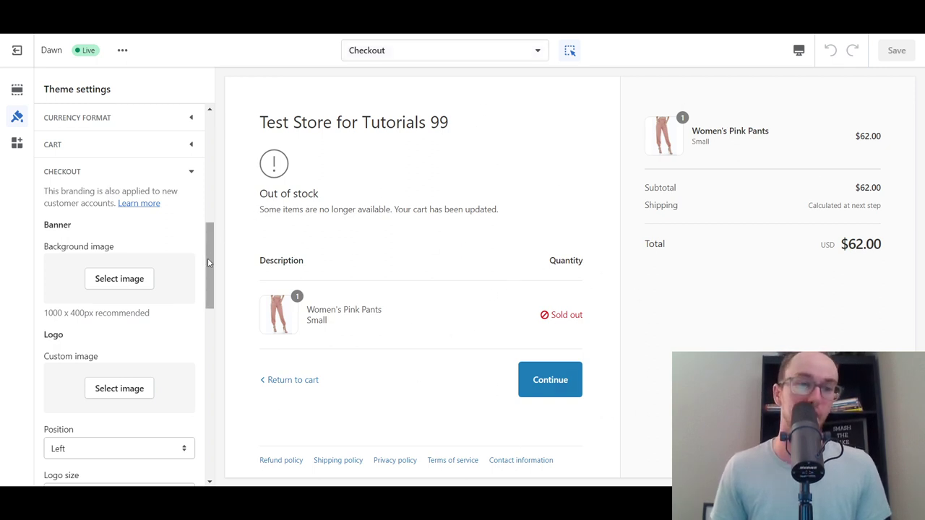
{"action": "scroll", "coordinate": [207, 258], "scroll_direction": "down", "scroll_amount": 2}
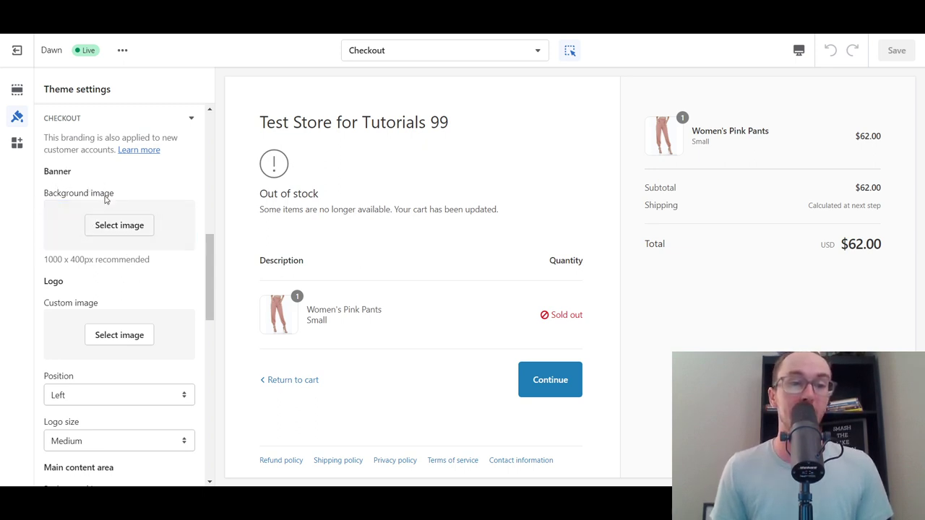
Select the variety-of-watches-lined-up-in-rows photo from the Library as the banner background
{"action": "left_click", "coordinate": [120, 227]}
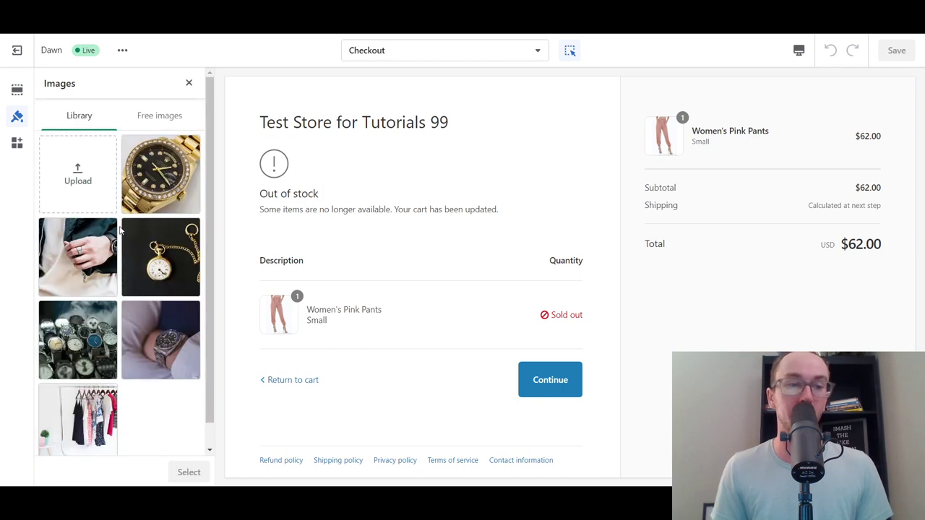
{"action": "left_click", "coordinate": [78, 419]}
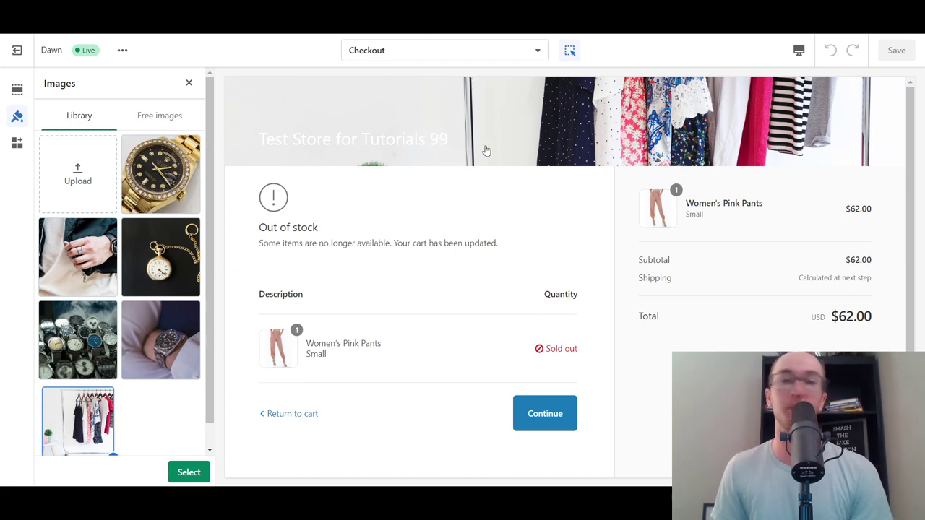
{"action": "left_click", "coordinate": [107, 346]}
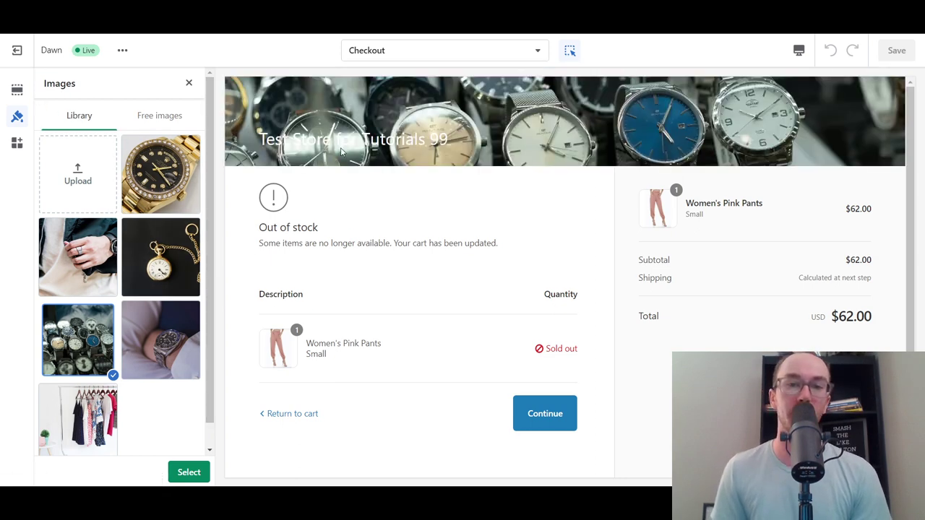
{"action": "scroll", "coordinate": [608, 260], "scroll_direction": "down", "scroll_amount": 1}
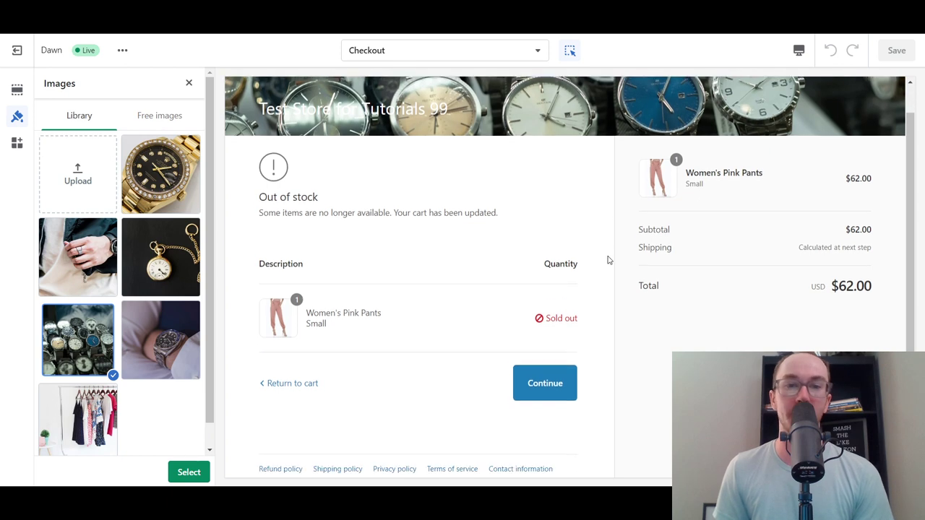
{"action": "scroll", "coordinate": [578, 234], "scroll_direction": "up", "scroll_amount": 1}
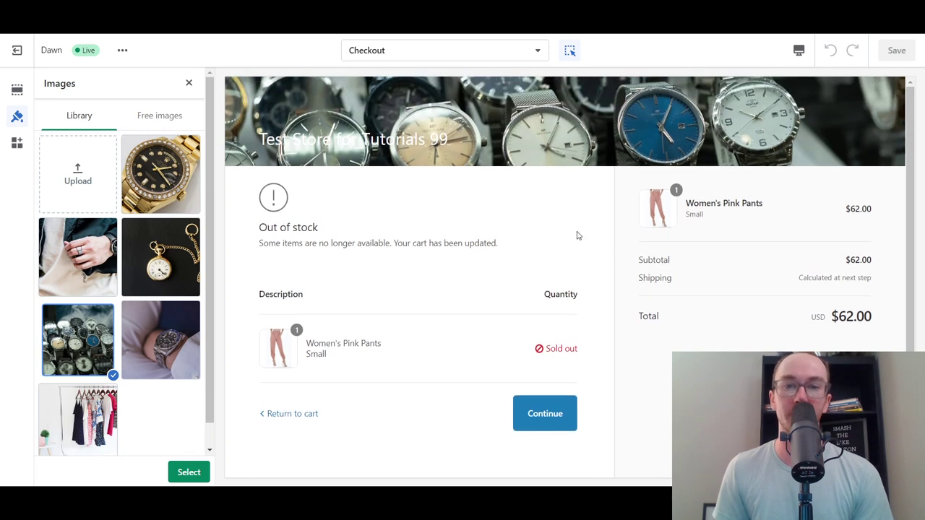
{"action": "left_click", "coordinate": [189, 472]}
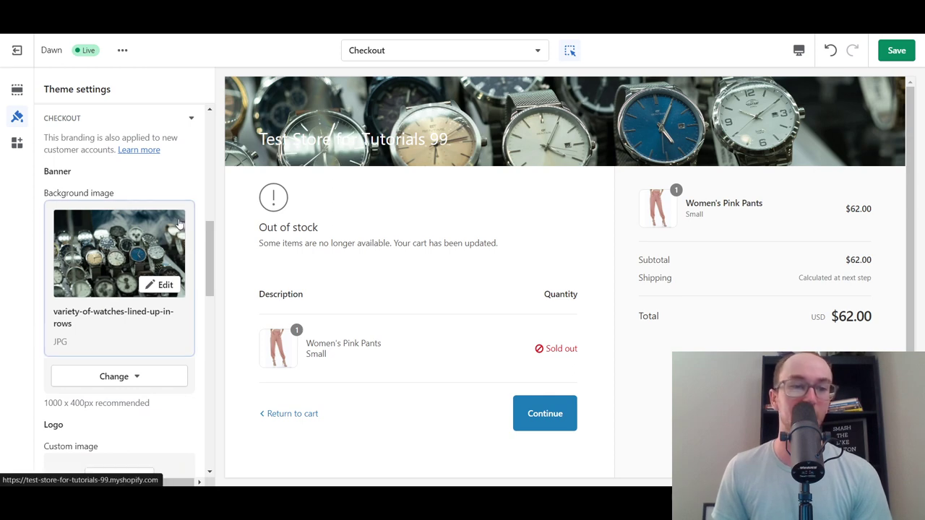
Scroll through the checkout settings and preview showing the new watches banner
{"action": "left_click_drag", "start_coordinate": [212, 250], "coordinate": [212, 255]}
{"action": "scroll", "coordinate": [212, 252], "scroll_direction": "up", "scroll_amount": 1}
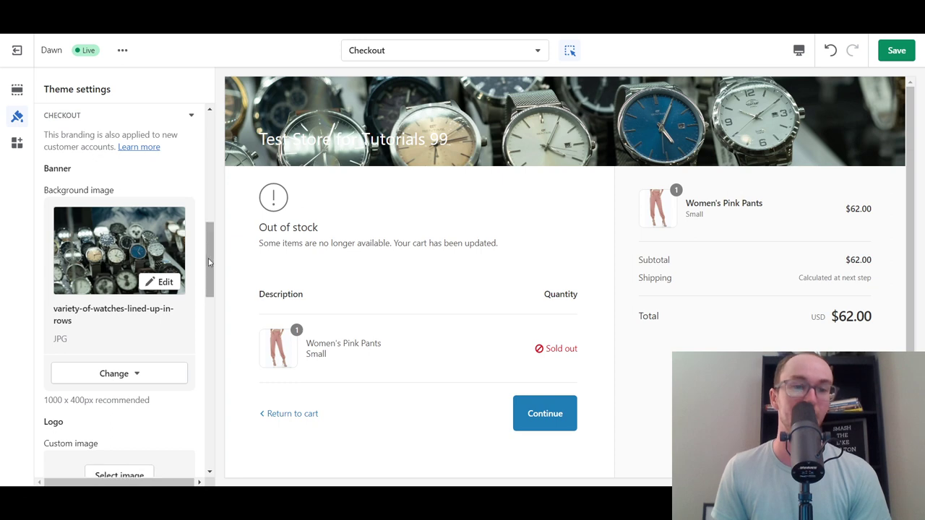
{"action": "scroll", "coordinate": [210, 270], "scroll_direction": "down", "scroll_amount": 1}
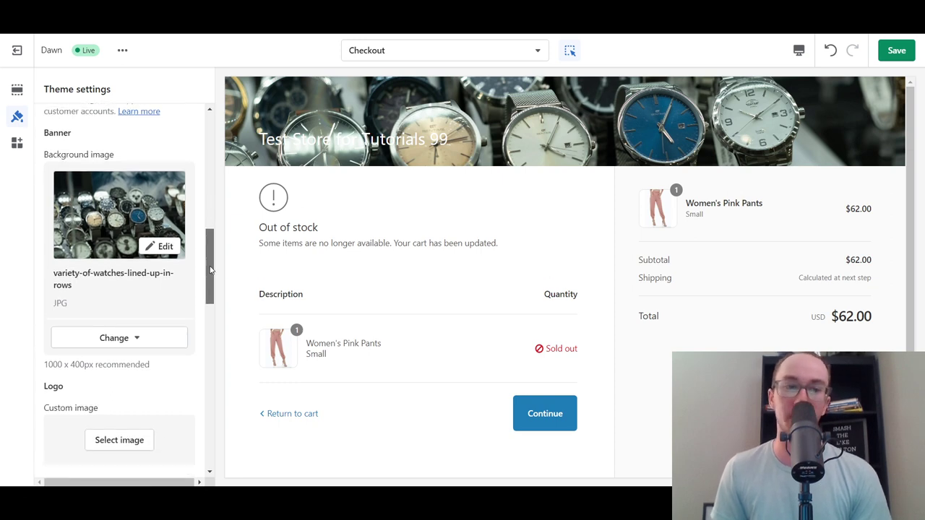
{"action": "scroll", "coordinate": [208, 271], "scroll_direction": "down", "scroll_amount": 1}
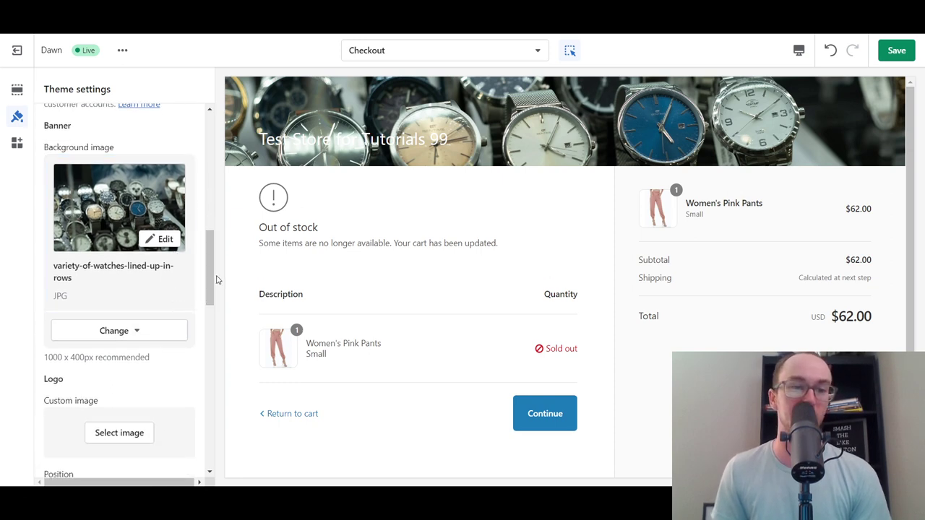
{"action": "scroll", "coordinate": [211, 278], "scroll_direction": "down", "scroll_amount": 1}
{"action": "scroll", "coordinate": [208, 274], "scroll_direction": "up", "scroll_amount": 1}
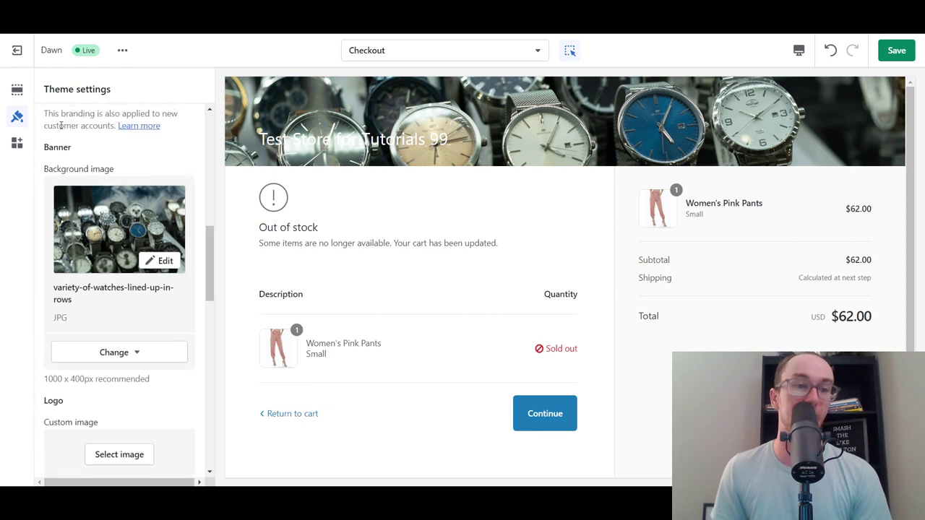
{"action": "scroll", "coordinate": [213, 261], "scroll_direction": "down", "scroll_amount": 4}
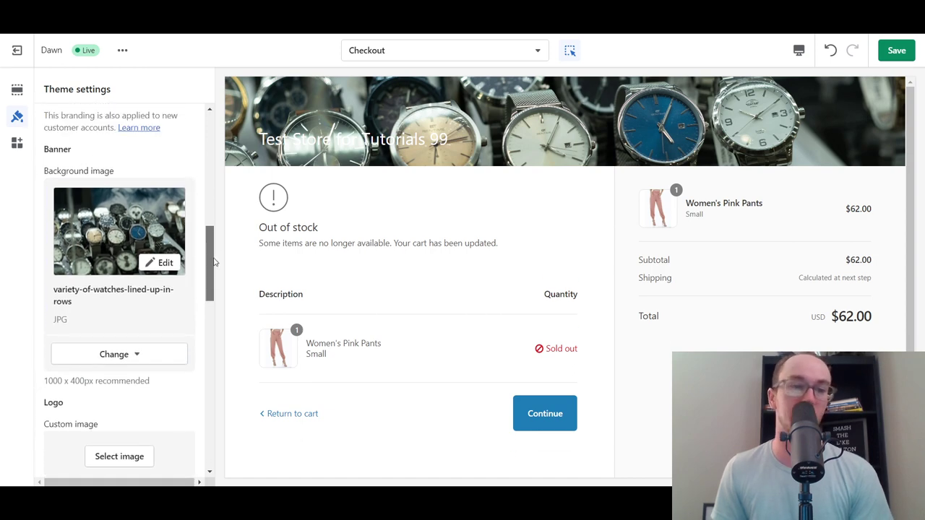
{"action": "scroll", "coordinate": [210, 292], "scroll_direction": "down", "scroll_amount": 2}
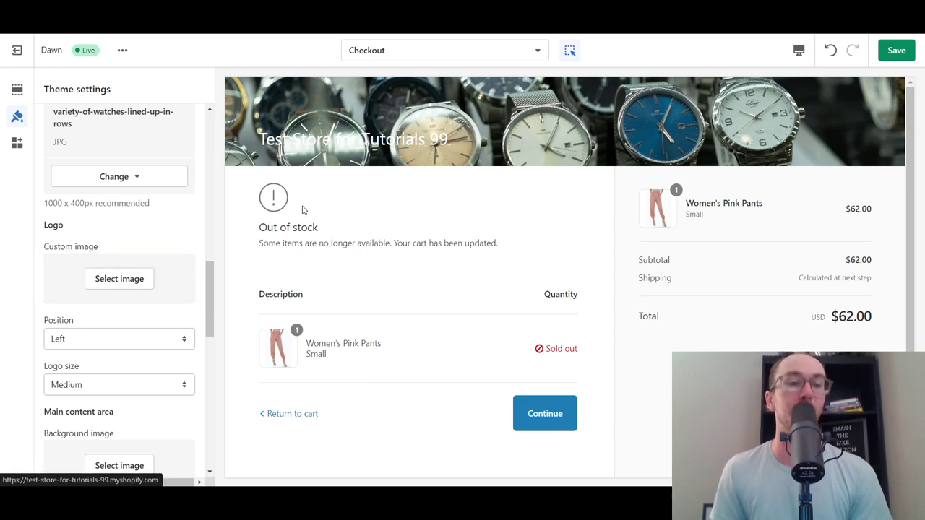
Open the checkout logo image picker and search the free stock images for 'logo'
{"action": "left_click", "coordinate": [142, 284]}
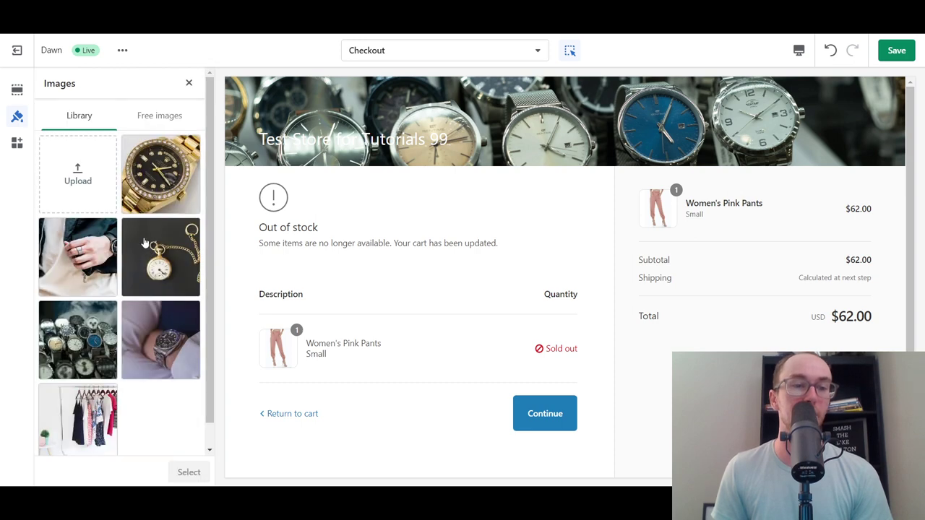
{"action": "left_click", "coordinate": [161, 121]}
{"action": "left_click", "coordinate": [133, 152]}
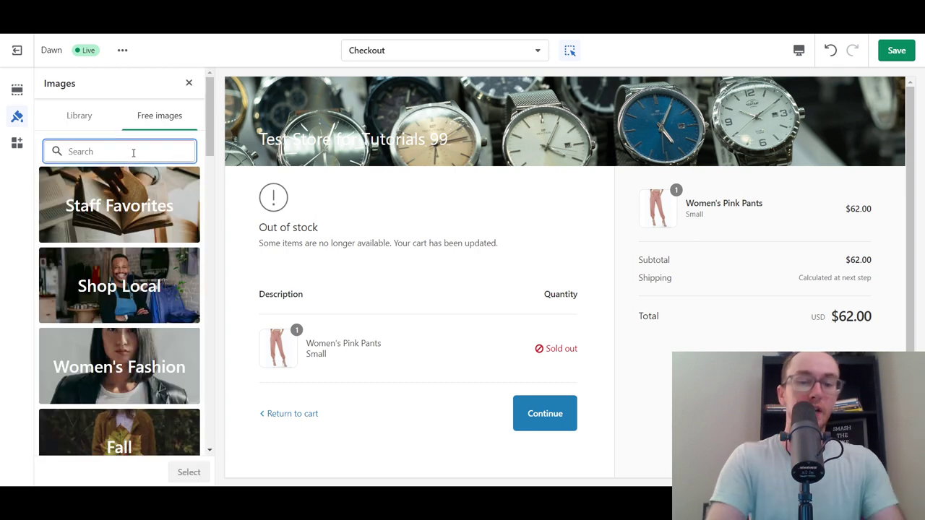
{"action": "type", "text": "cl"}
{"action": "key", "text": "BackSpace"}
{"action": "key", "text": "BackSpace"}
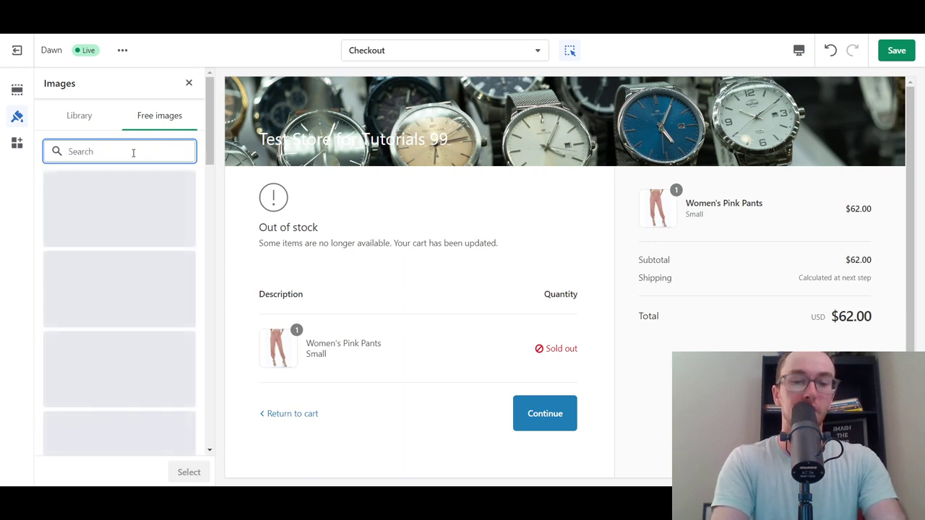
{"action": "type", "text": "logo"}
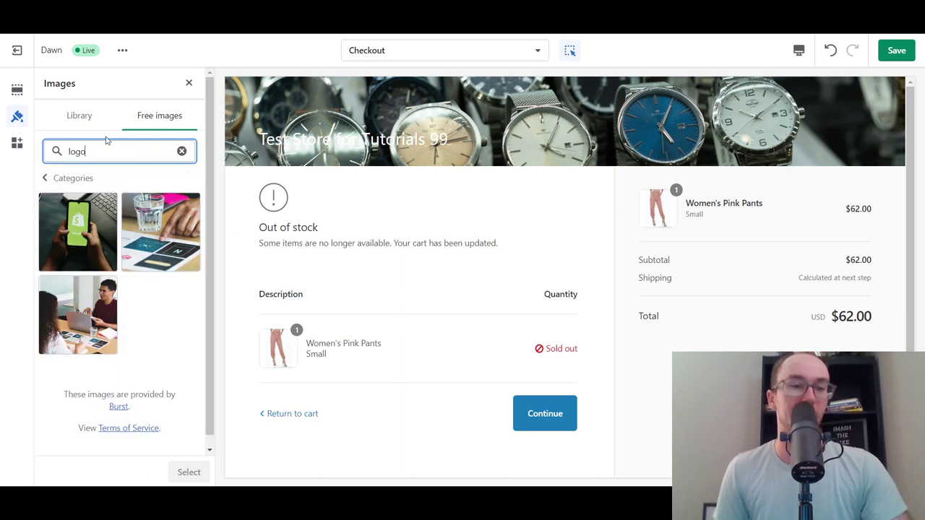
{"action": "key", "text": "BackSpace"}
{"action": "key", "text": "BackSpace"}
{"action": "key", "text": "BackSpace"}
{"action": "key", "text": "BackSpace"}
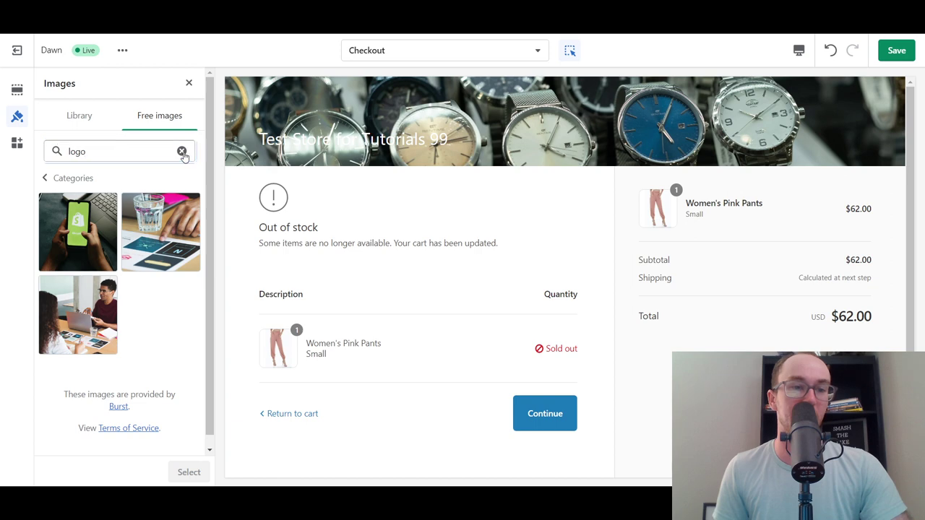
Set the gold diamond-studded watch photo from the store's images as the checkout logo
{"action": "left_click", "coordinate": [81, 120]}
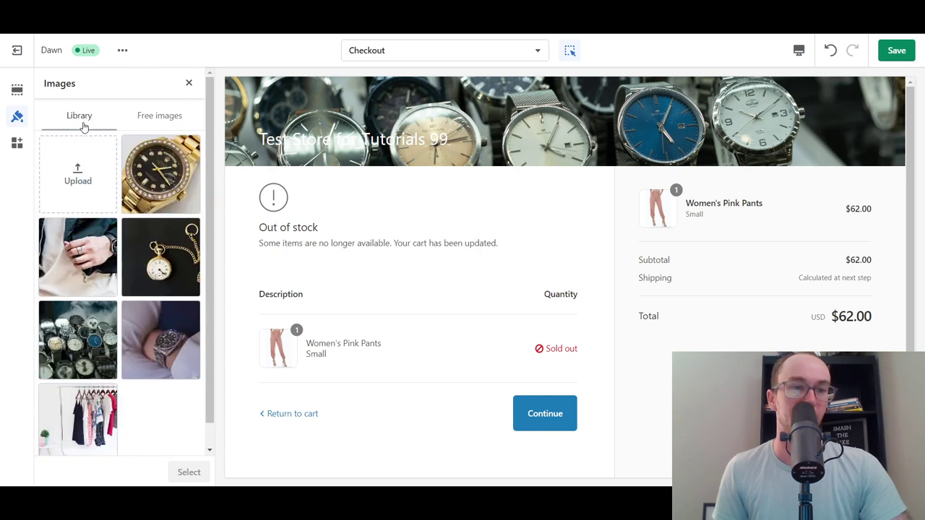
{"action": "left_click", "coordinate": [161, 177]}
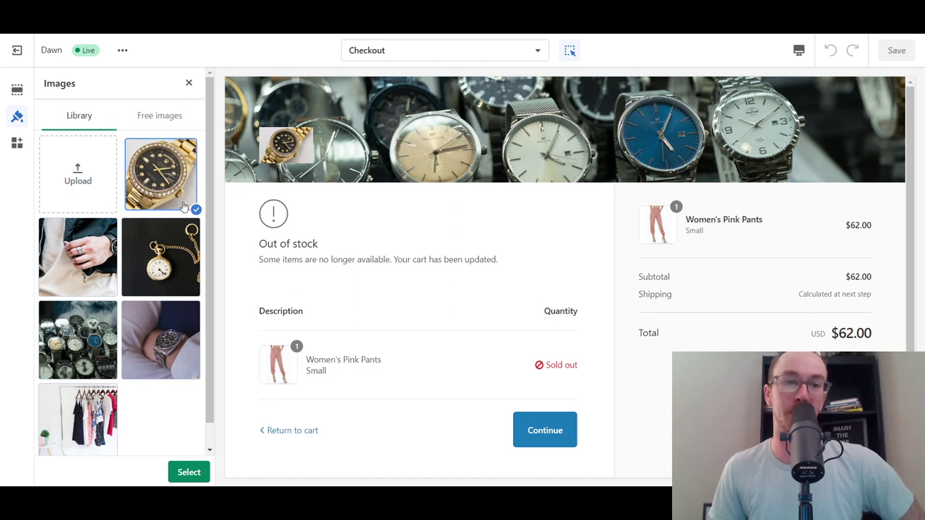
{"action": "double_click", "coordinate": [161, 183]}
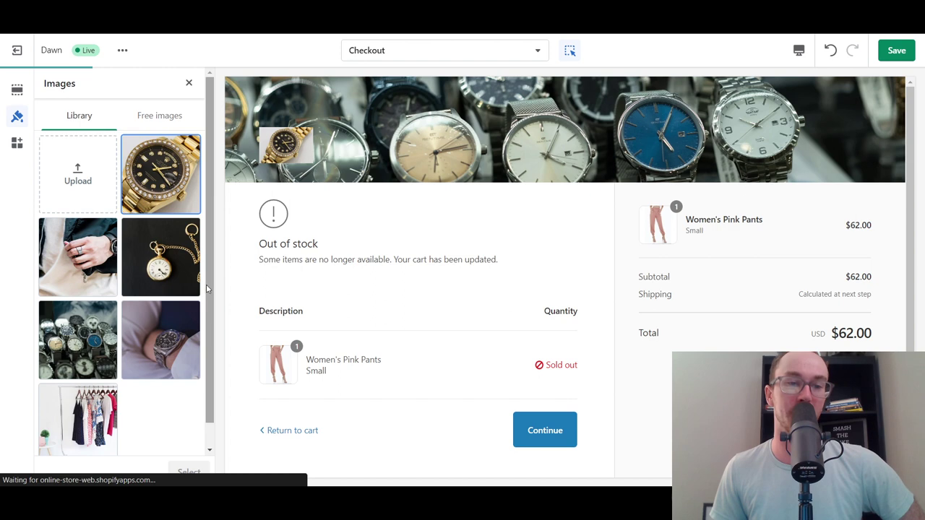
{"action": "scroll", "coordinate": [166, 303], "scroll_direction": "down", "scroll_amount": 1}
{"action": "scroll", "coordinate": [206, 260], "scroll_direction": "up", "scroll_amount": 1}
{"action": "scroll", "coordinate": [152, 380], "scroll_direction": "down", "scroll_amount": 1}
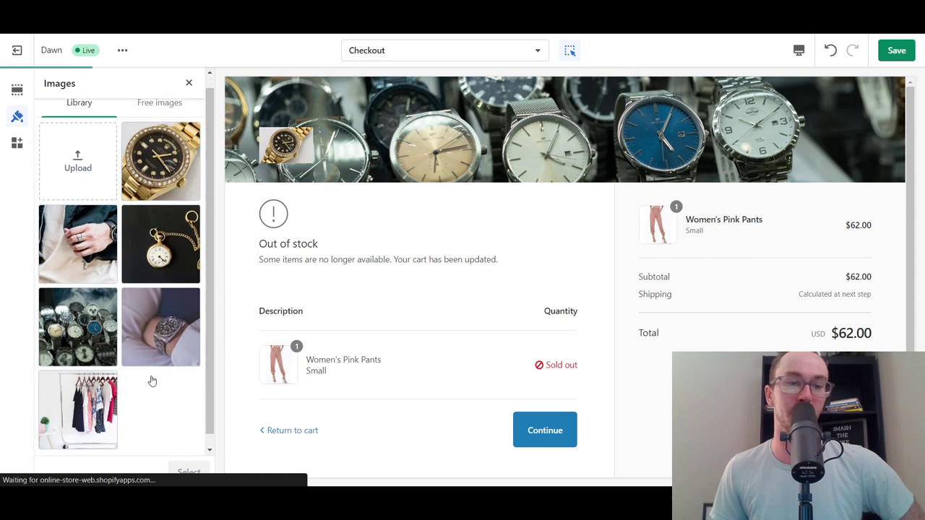
{"action": "scroll", "coordinate": [151, 381], "scroll_direction": "up", "scroll_amount": 1}
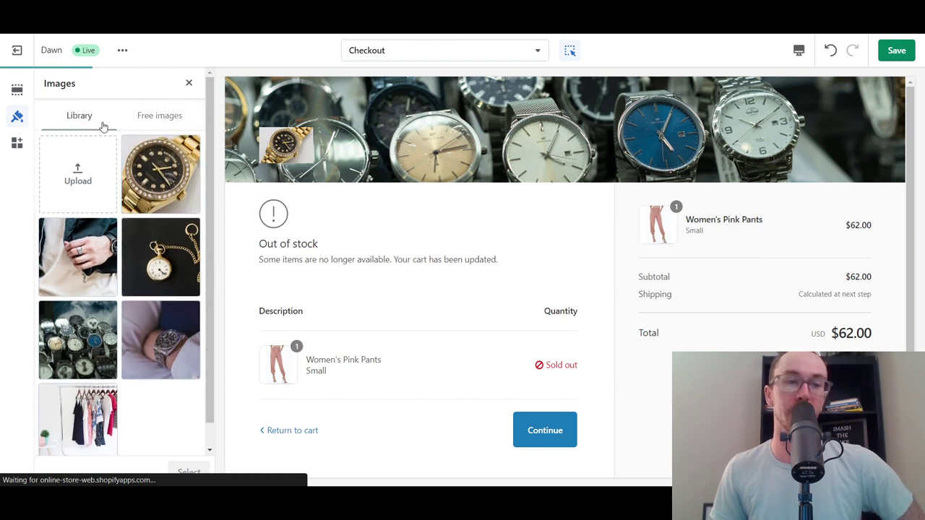
{"action": "left_click", "coordinate": [187, 84]}
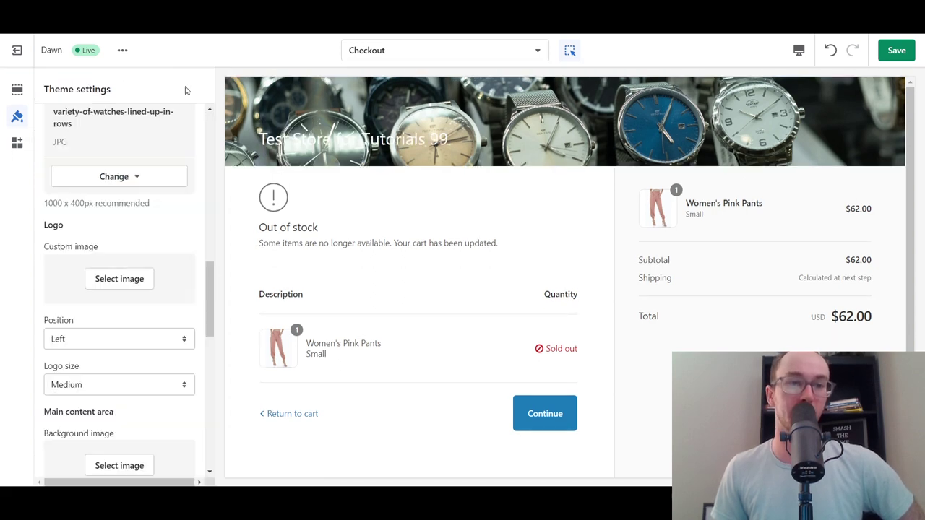
{"action": "left_click_drag", "start_coordinate": [213, 299], "coordinate": [209, 336]}
{"action": "left_click", "coordinate": [78, 164]}
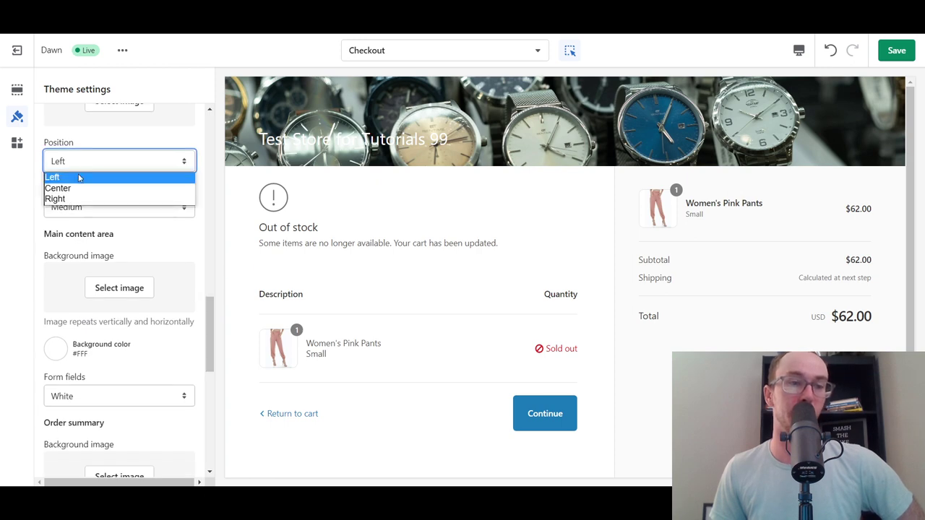
{"action": "left_click", "coordinate": [80, 186]}
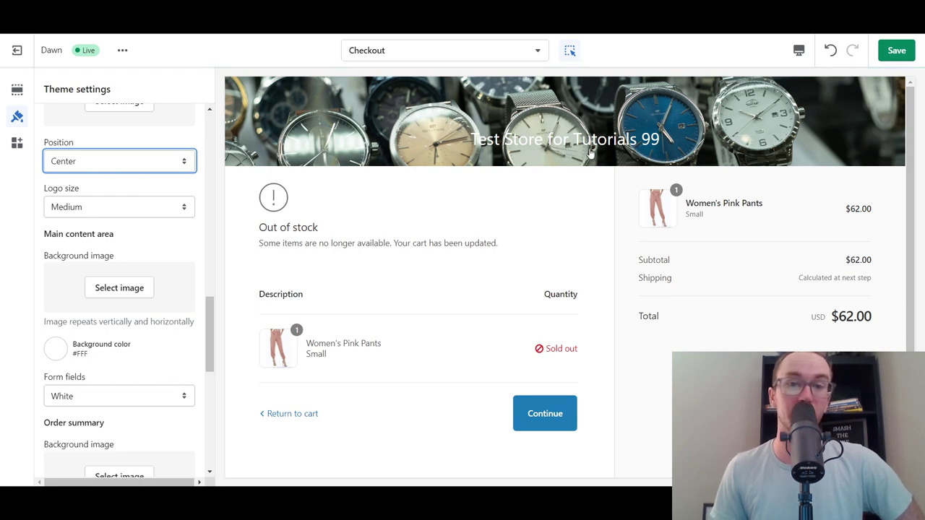
{"action": "left_click", "coordinate": [130, 168]}
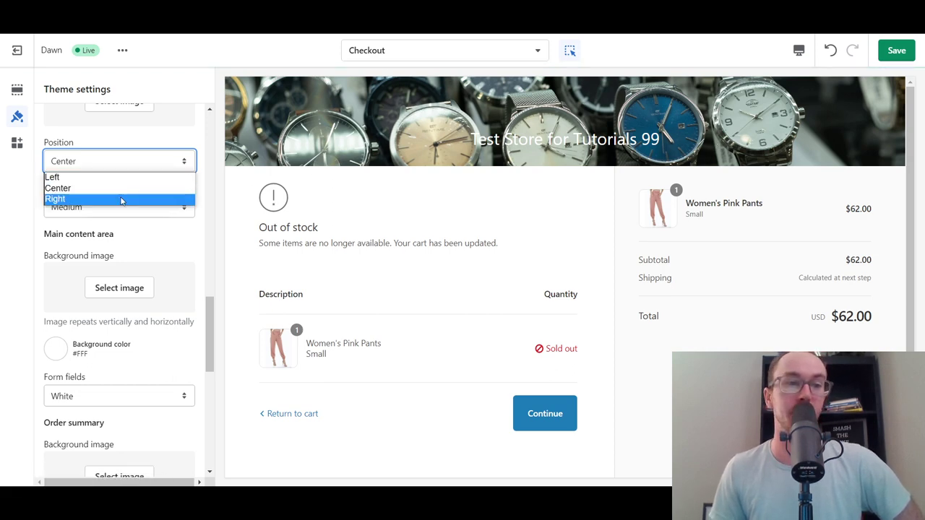
{"action": "left_click", "coordinate": [122, 199]}
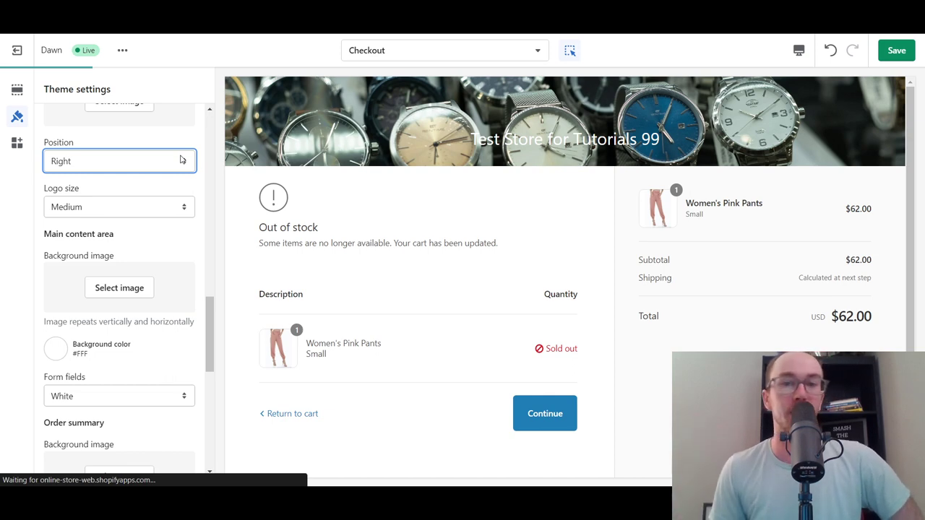
{"action": "left_click", "coordinate": [181, 160]}
{"action": "left_click", "coordinate": [190, 175]}
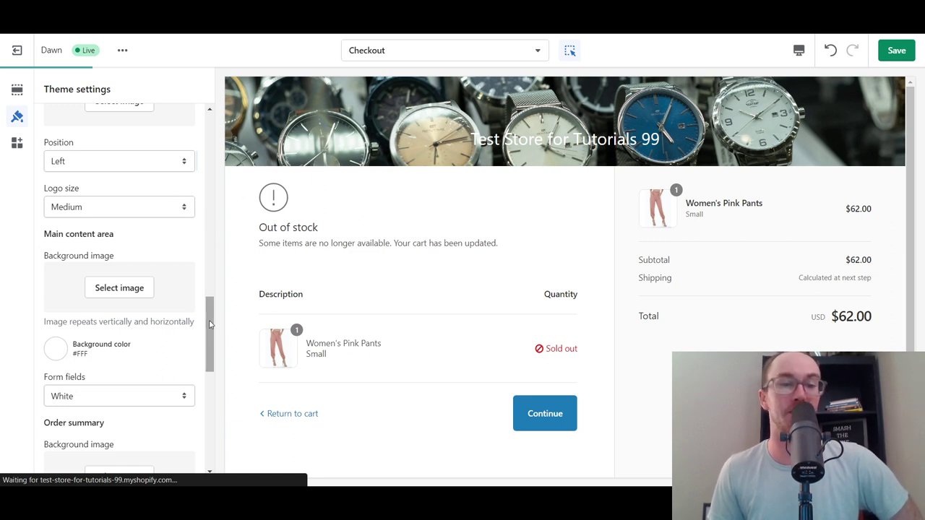
{"action": "scroll", "coordinate": [217, 320], "scroll_direction": "up", "scroll_amount": 1}
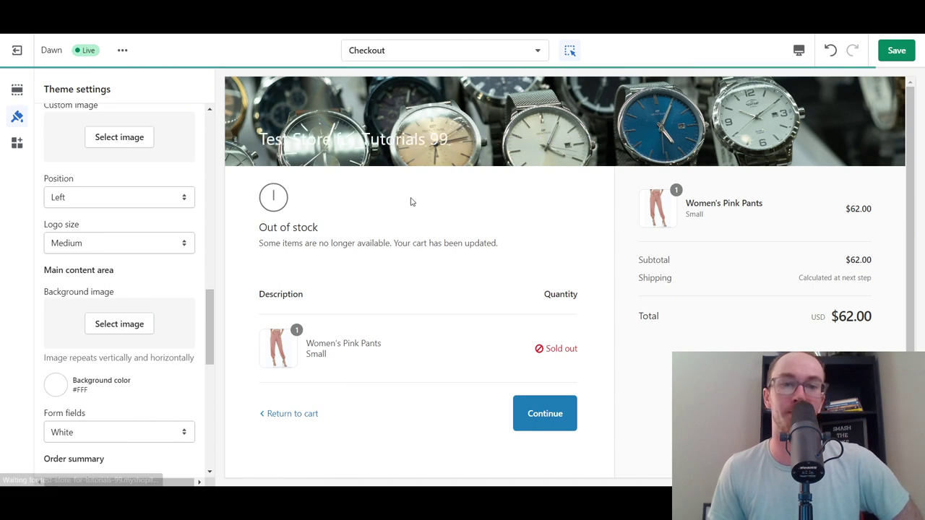
{"action": "left_click", "coordinate": [105, 243]}
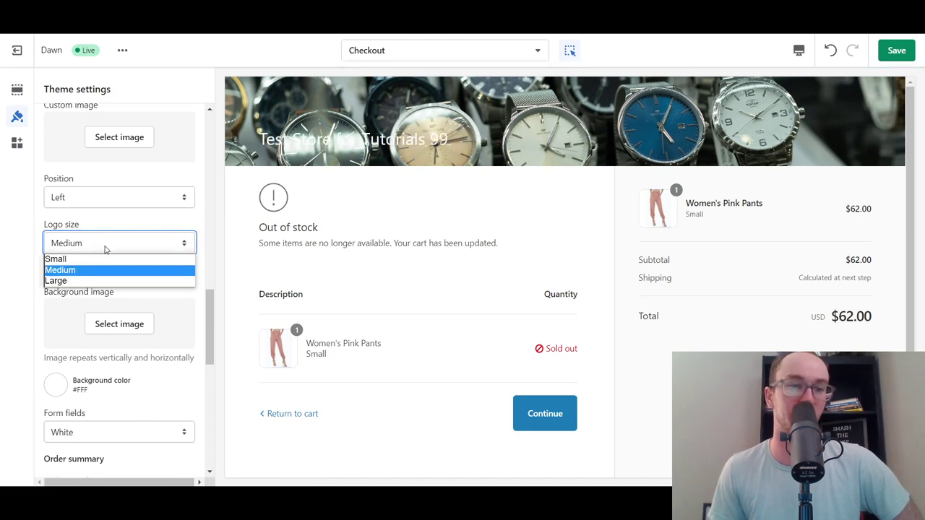
{"action": "left_click", "coordinate": [76, 280]}
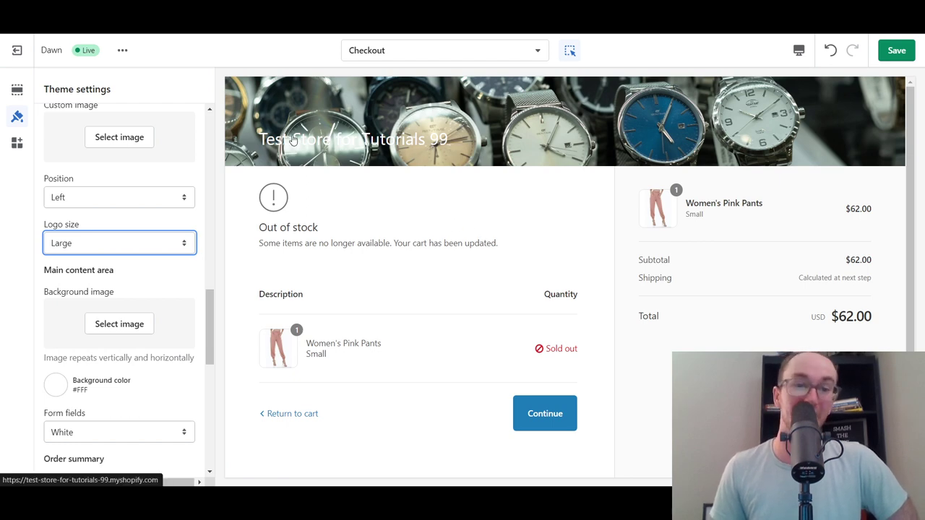
{"action": "left_click", "coordinate": [160, 243]}
{"action": "left_click", "coordinate": [123, 280]}
{"action": "left_click", "coordinate": [125, 246]}
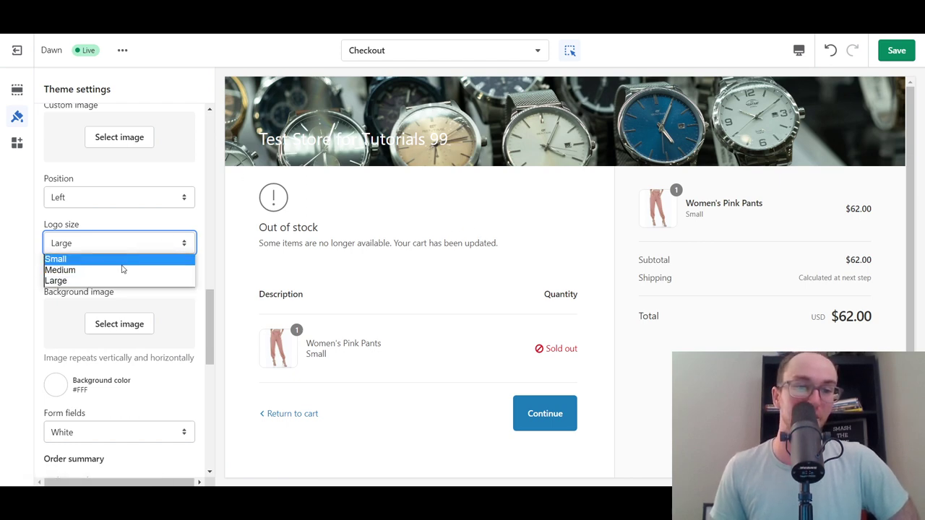
{"action": "left_click", "coordinate": [65, 270]}
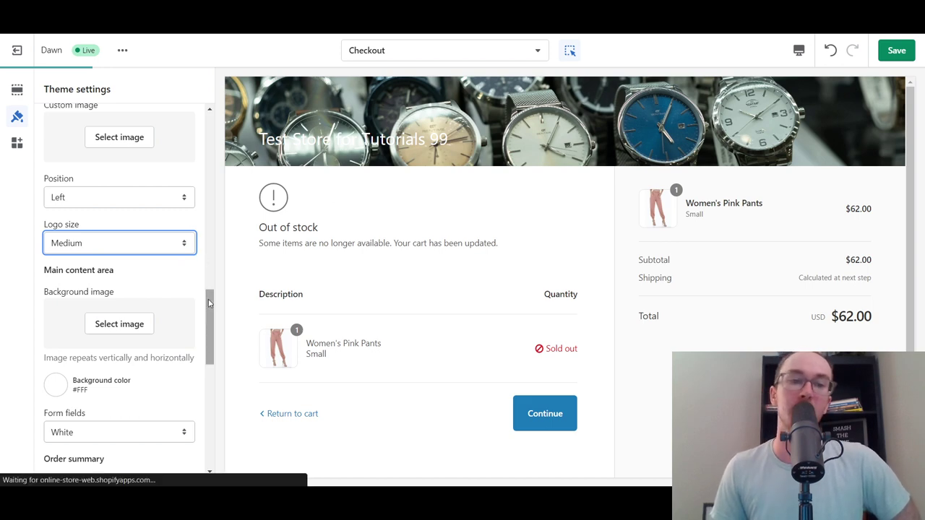
{"action": "scroll", "coordinate": [209, 303], "scroll_direction": "up", "scroll_amount": 1}
{"action": "scroll", "coordinate": [211, 304], "scroll_direction": "down", "scroll_amount": 1}
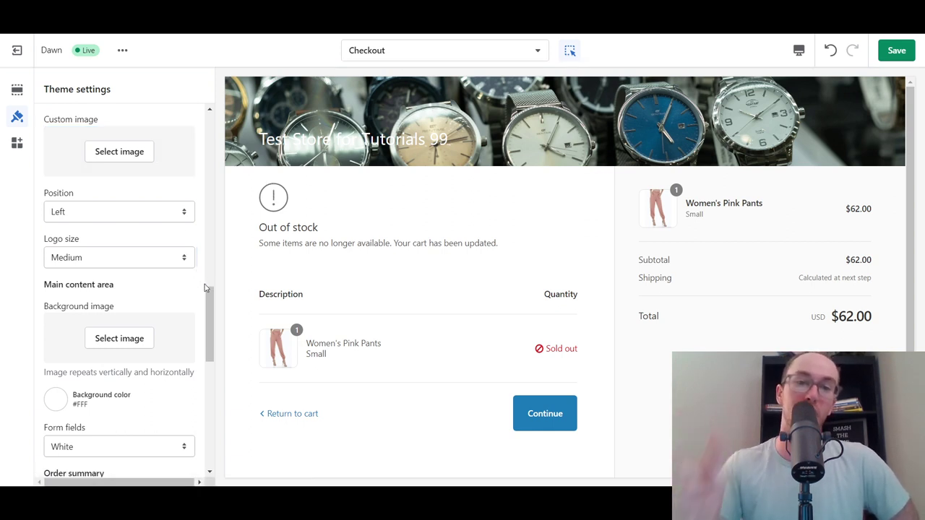
{"action": "left_click_drag", "start_coordinate": [205, 288], "coordinate": [194, 273]}
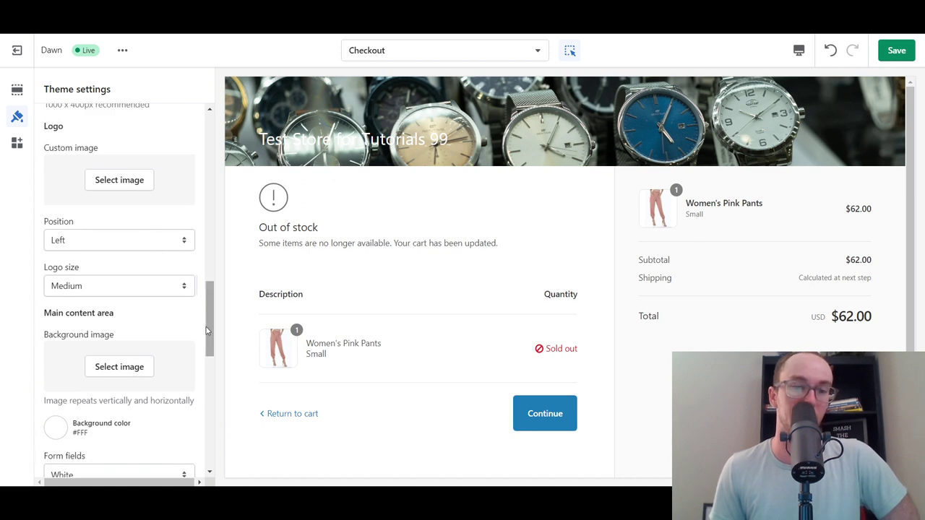
{"action": "scroll", "coordinate": [206, 327], "scroll_direction": "down", "scroll_amount": 3}
{"action": "scroll", "coordinate": [215, 339], "scroll_direction": "down", "scroll_amount": 2}
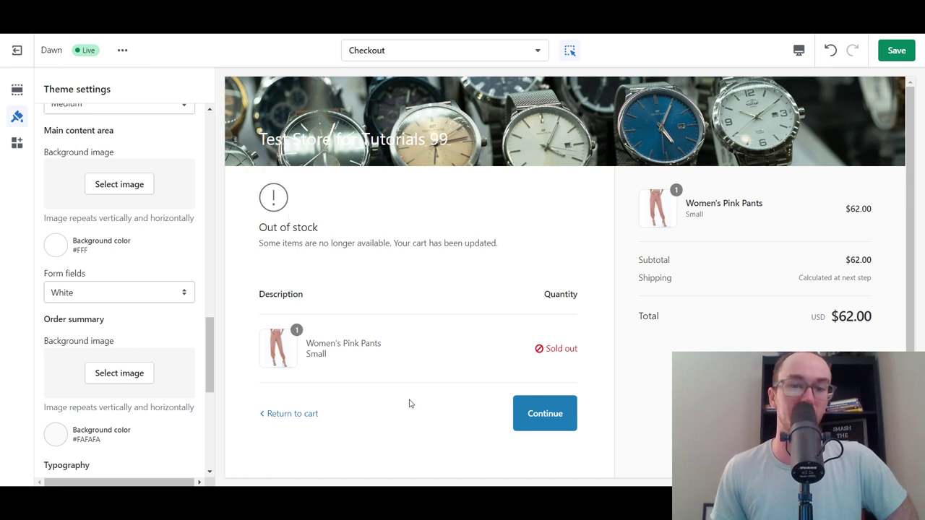
{"action": "left_click", "coordinate": [108, 186]}
{"action": "left_click", "coordinate": [153, 256]}
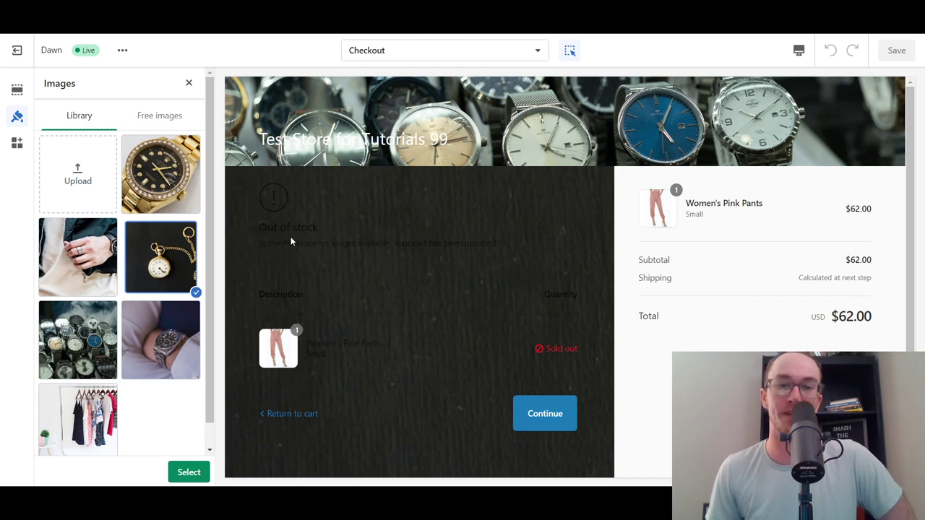
{"action": "scroll", "coordinate": [215, 311], "scroll_direction": "down", "scroll_amount": 1}
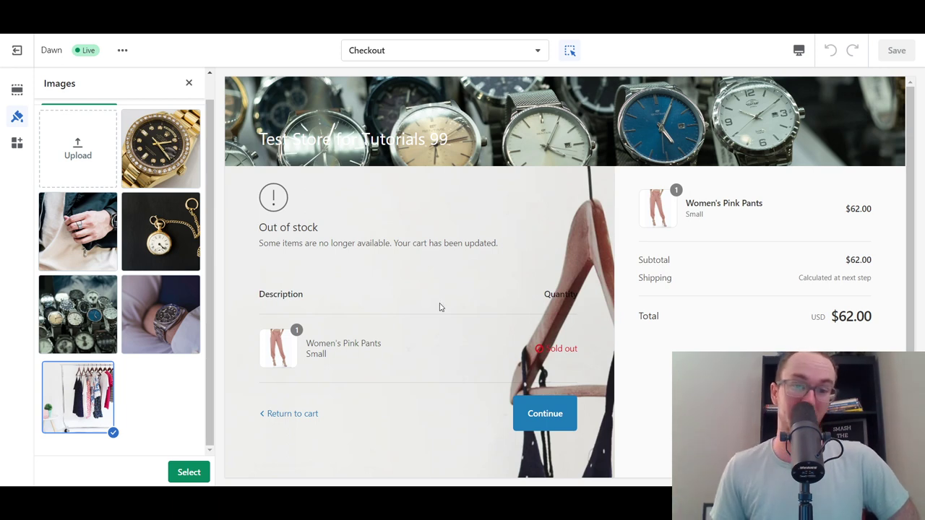
{"action": "scroll", "coordinate": [133, 382], "scroll_direction": "up", "scroll_amount": 1}
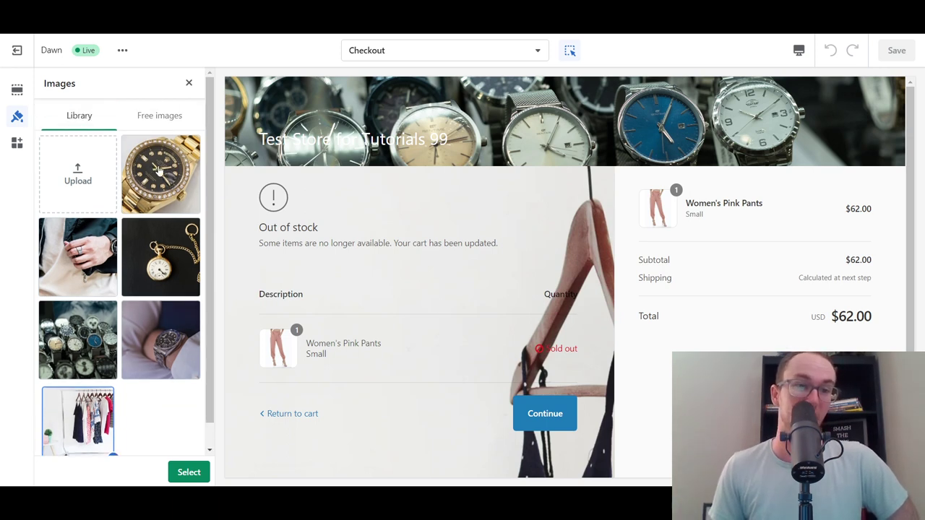
{"action": "scroll", "coordinate": [142, 401], "scroll_direction": "down", "scroll_amount": 1}
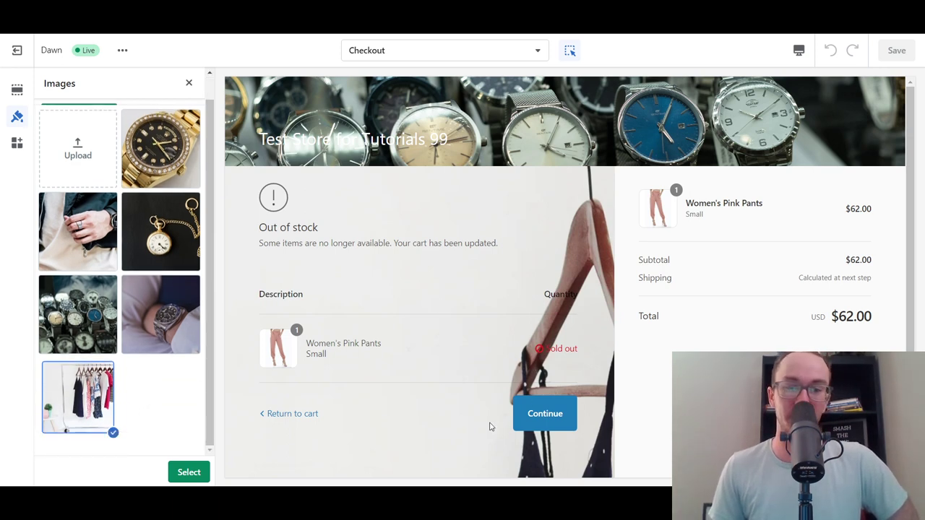
{"action": "scroll", "coordinate": [371, 222], "scroll_direction": "down", "scroll_amount": 1}
{"action": "scroll", "coordinate": [435, 373], "scroll_direction": "up", "scroll_amount": 1}
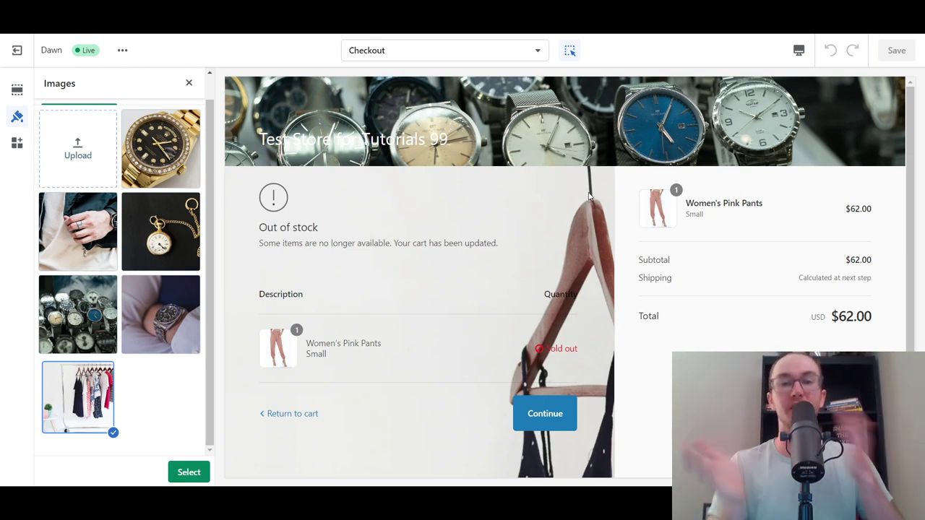
{"action": "scroll", "coordinate": [491, 346], "scroll_direction": "down", "scroll_amount": 1}
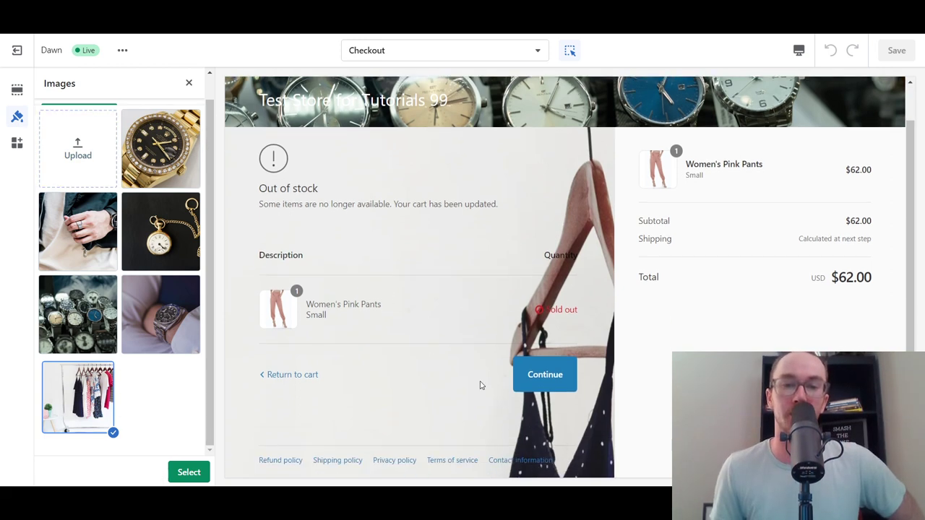
{"action": "scroll", "coordinate": [433, 390], "scroll_direction": "up", "scroll_amount": 1}
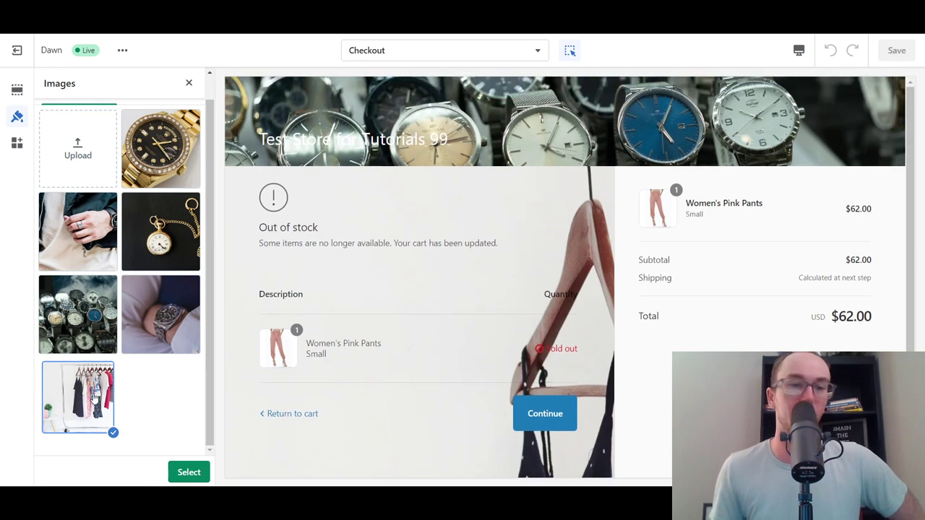
{"action": "double_click", "coordinate": [113, 406]}
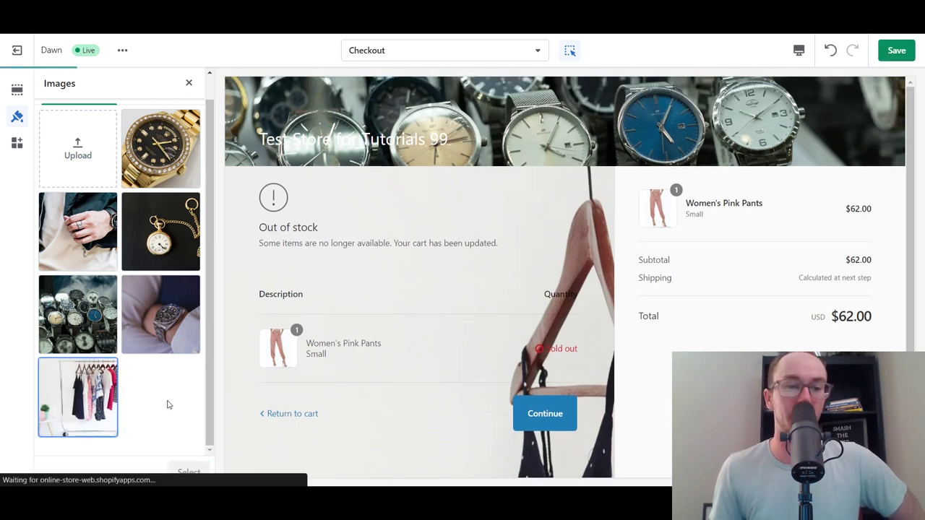
{"action": "left_click", "coordinate": [187, 84]}
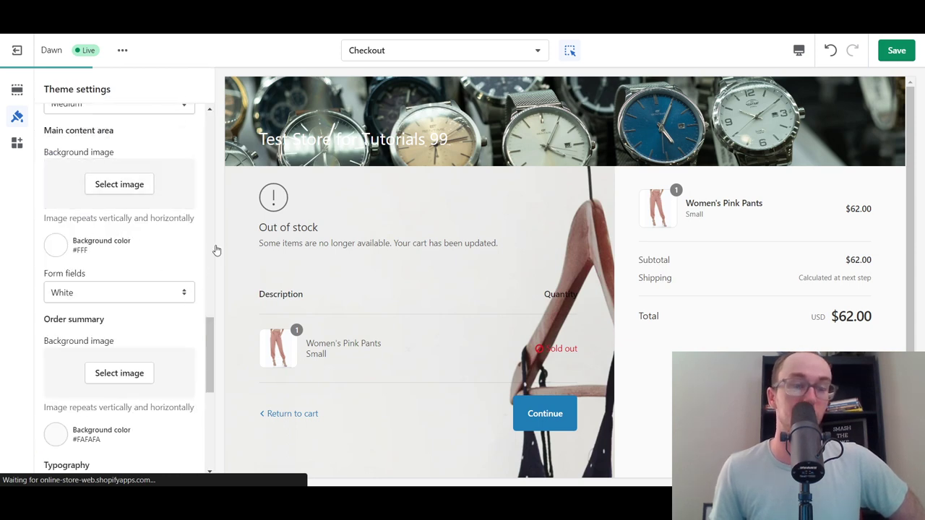
Change the main content area background color to pale light blue #D4EEFF
{"action": "left_click", "coordinate": [65, 248]}
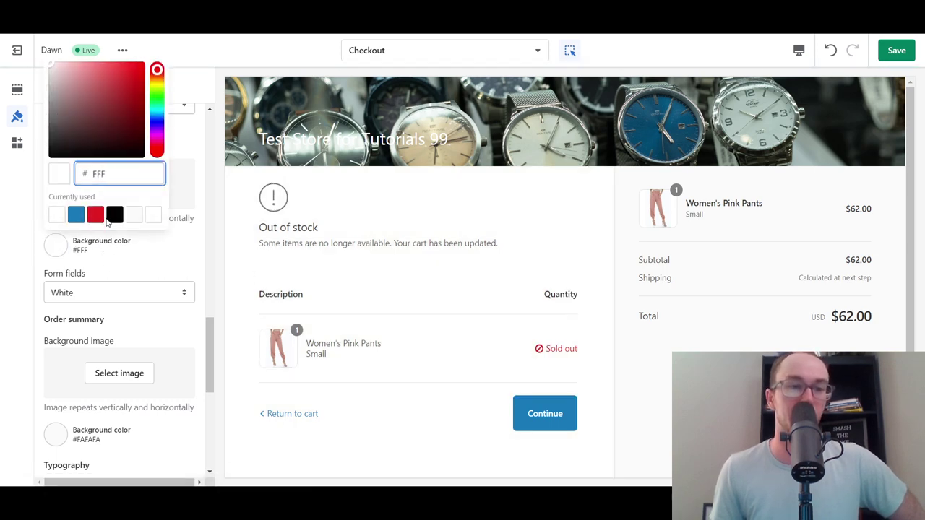
{"action": "left_click", "coordinate": [76, 216]}
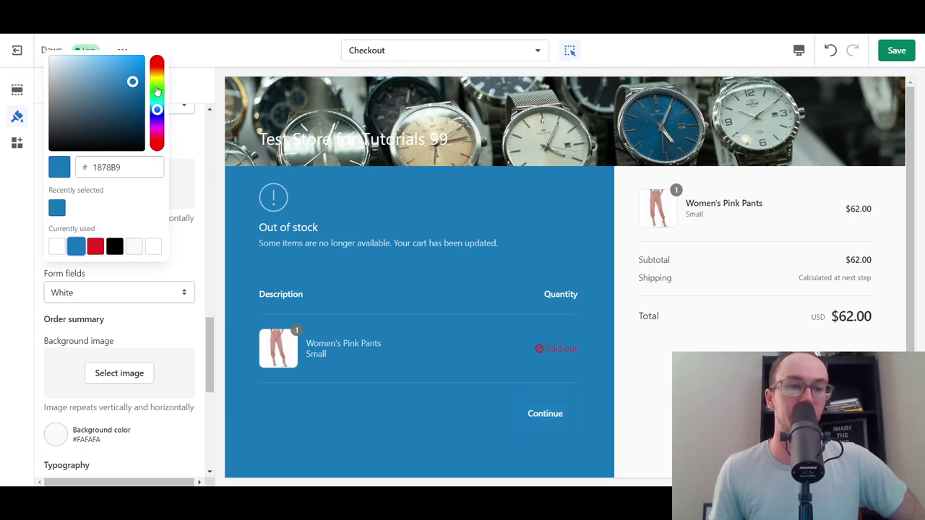
{"action": "left_click_drag", "start_coordinate": [123, 77], "coordinate": [80, 58]}
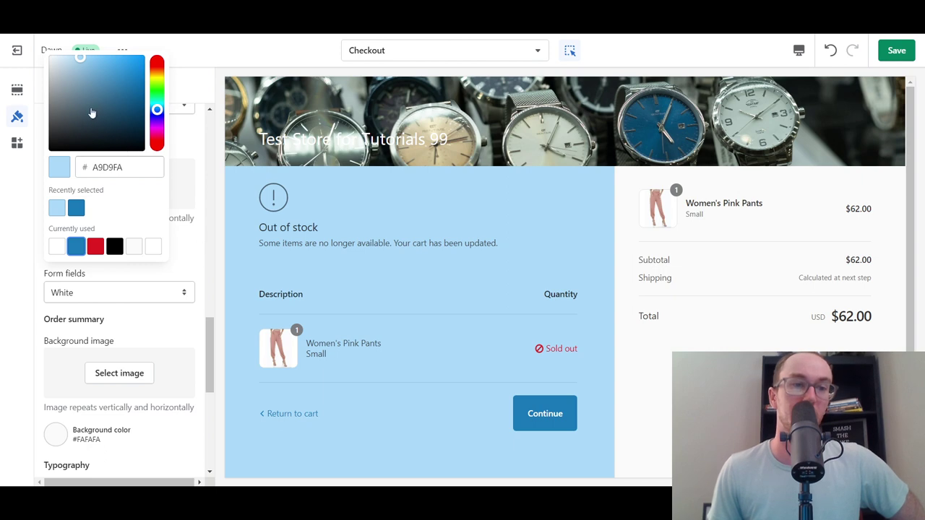
{"action": "left_click_drag", "start_coordinate": [85, 67], "coordinate": [65, 56]}
{"action": "left_click", "coordinate": [202, 246]}
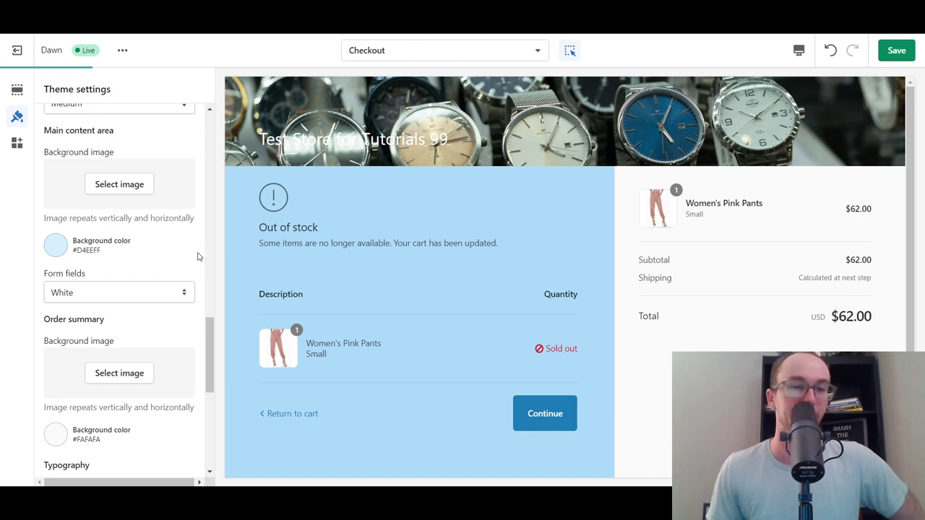
Set the checkout form fields style to Transparent
{"action": "scroll", "coordinate": [203, 257], "scroll_direction": "up", "scroll_amount": 2}
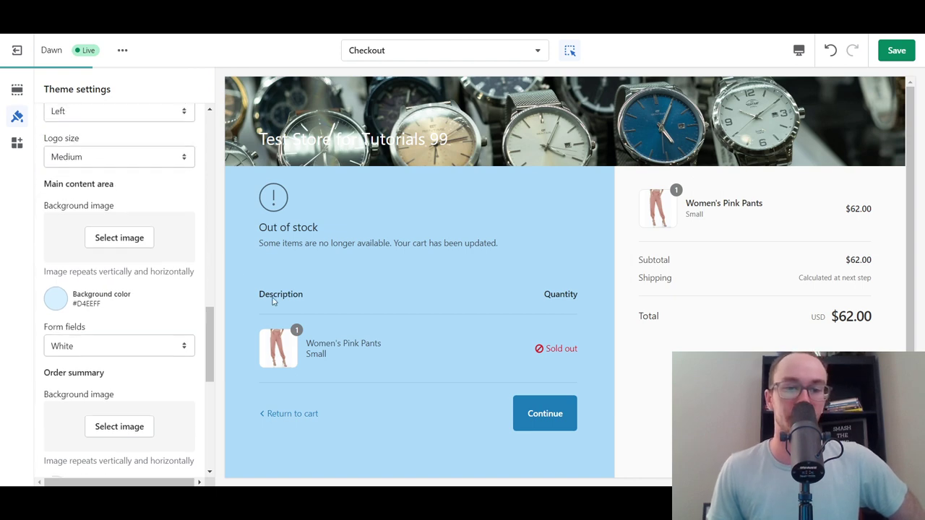
{"action": "left_click_drag", "start_coordinate": [209, 321], "coordinate": [211, 346]}
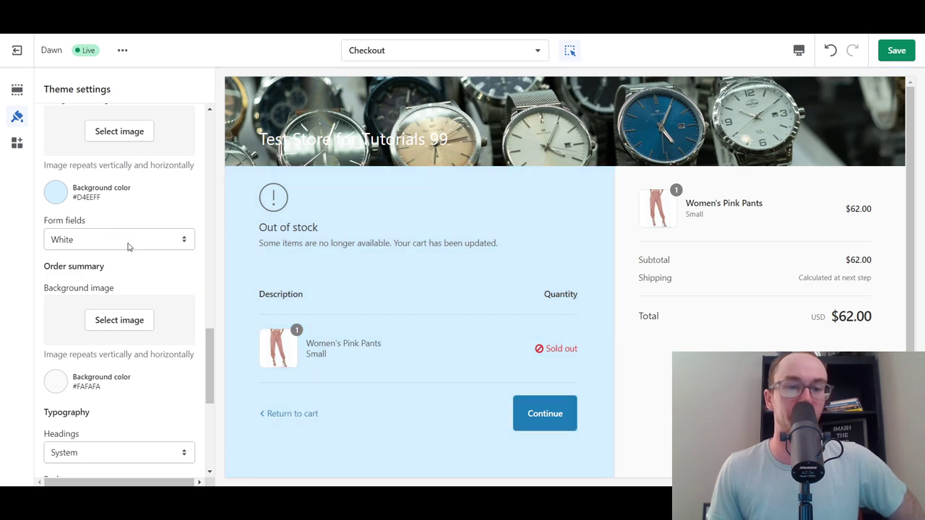
{"action": "left_click", "coordinate": [129, 244]}
{"action": "left_click", "coordinate": [132, 267]}
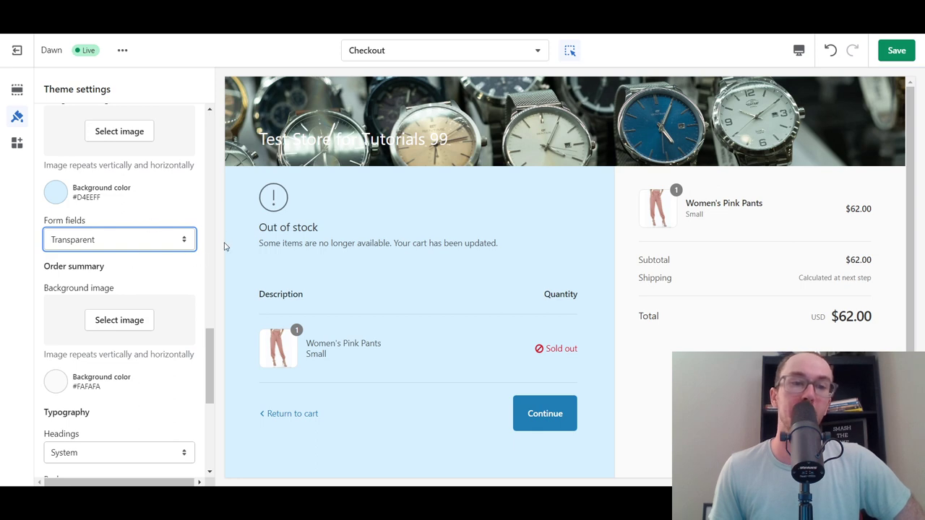
{"action": "left_click", "coordinate": [186, 241]}
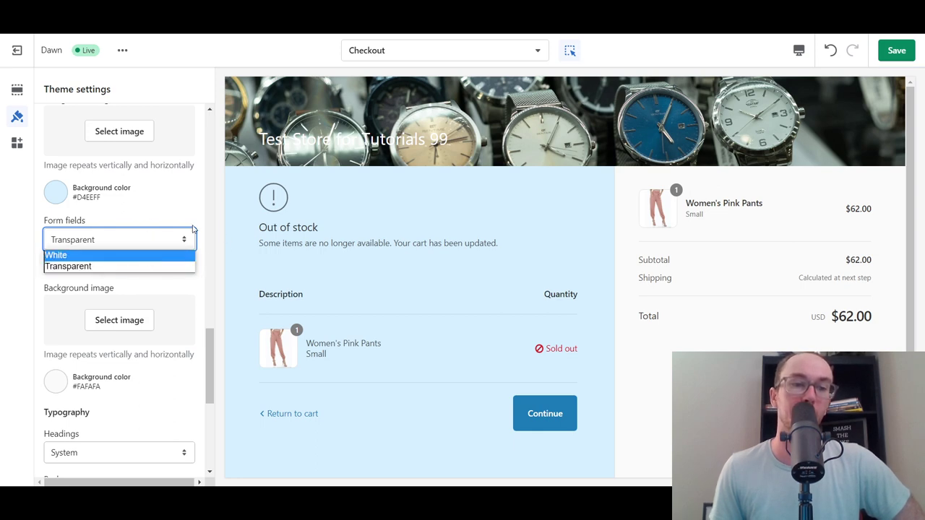
{"action": "left_click", "coordinate": [215, 228]}
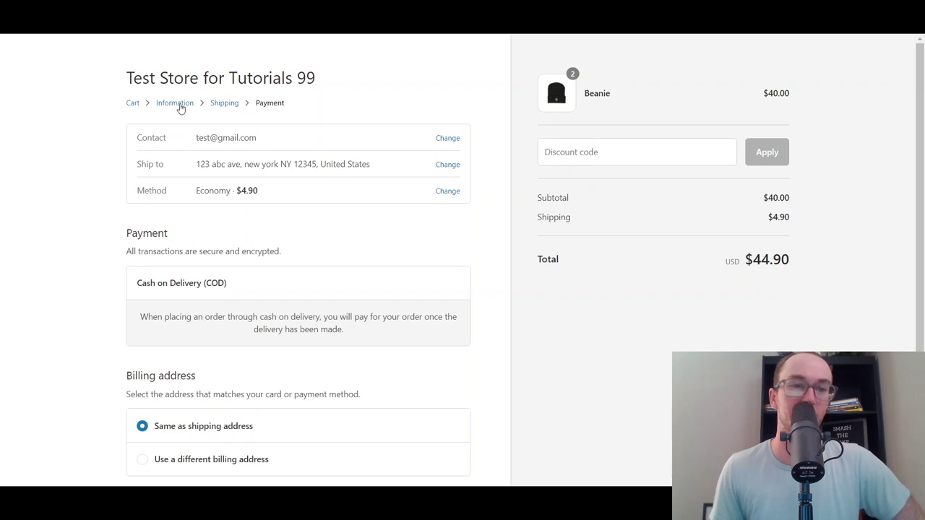
Scroll the live payment page down to Complete order and back up
{"action": "scroll", "coordinate": [322, 343], "scroll_direction": "down", "scroll_amount": 3}
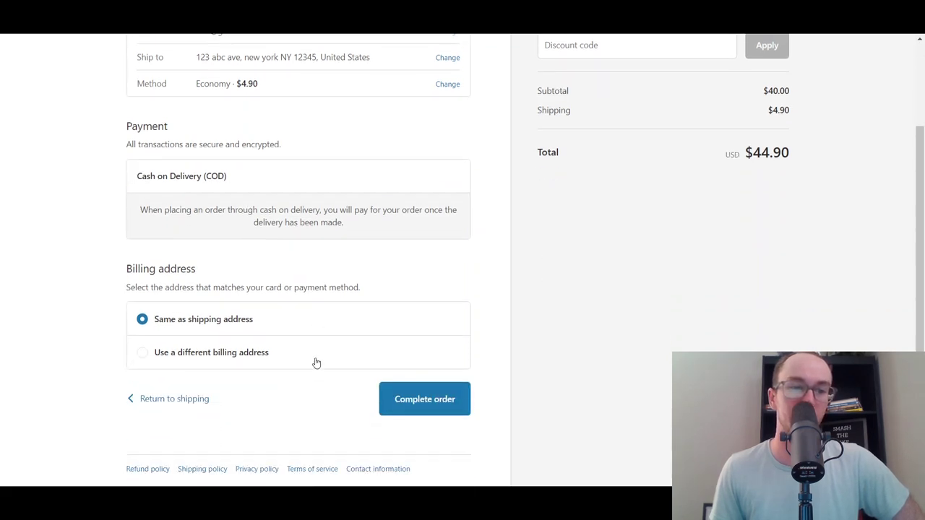
{"action": "scroll", "coordinate": [267, 267], "scroll_direction": "up", "scroll_amount": 3}
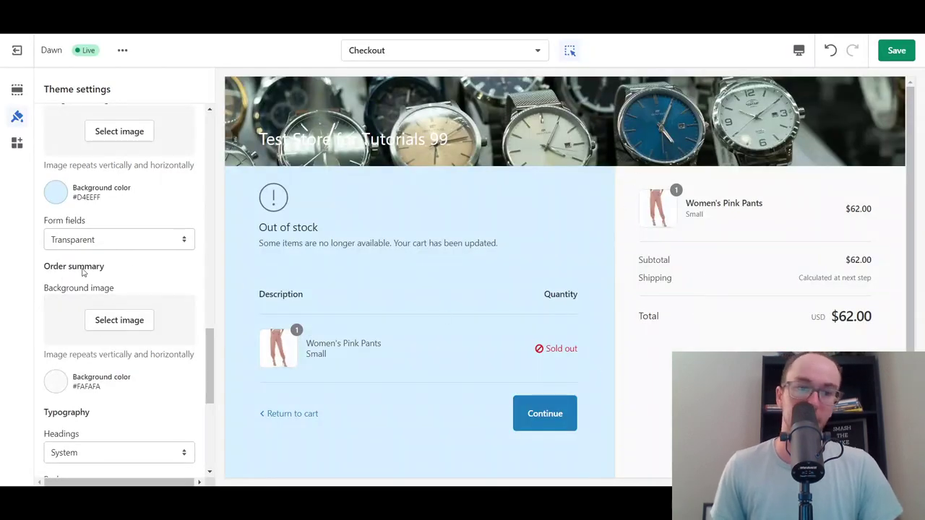
Set the checkout form fields style to White
{"action": "left_click", "coordinate": [101, 241]}
{"action": "left_click", "coordinate": [101, 253]}
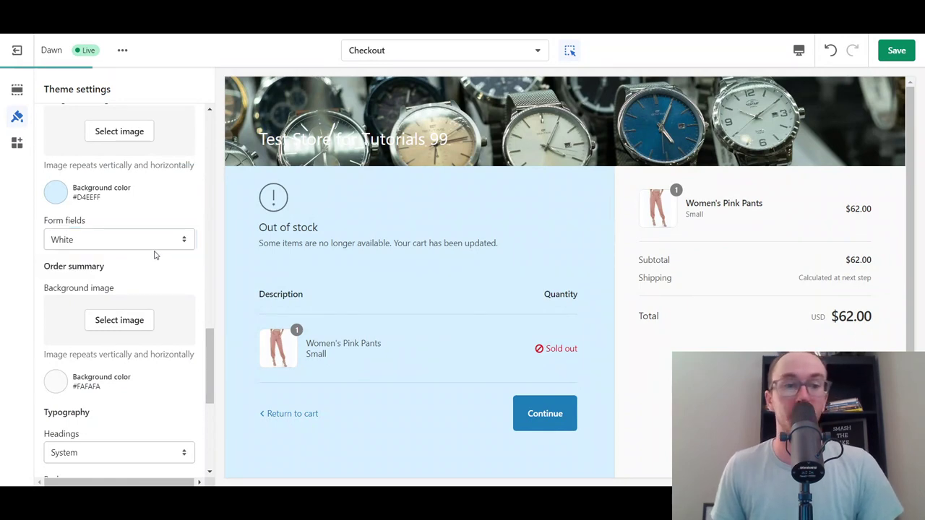
{"action": "scroll", "coordinate": [154, 254], "scroll_direction": "down", "scroll_amount": 1}
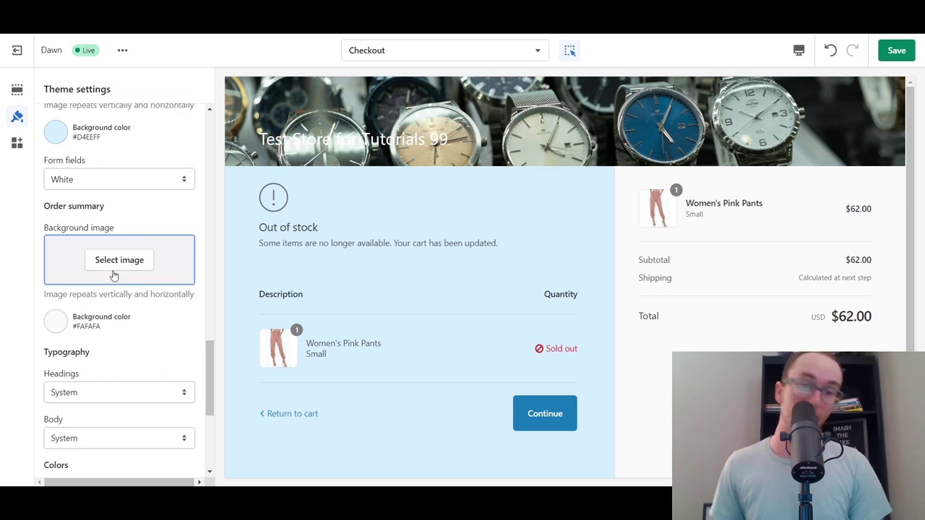
{"action": "scroll", "coordinate": [56, 330], "scroll_direction": "down", "scroll_amount": 1}
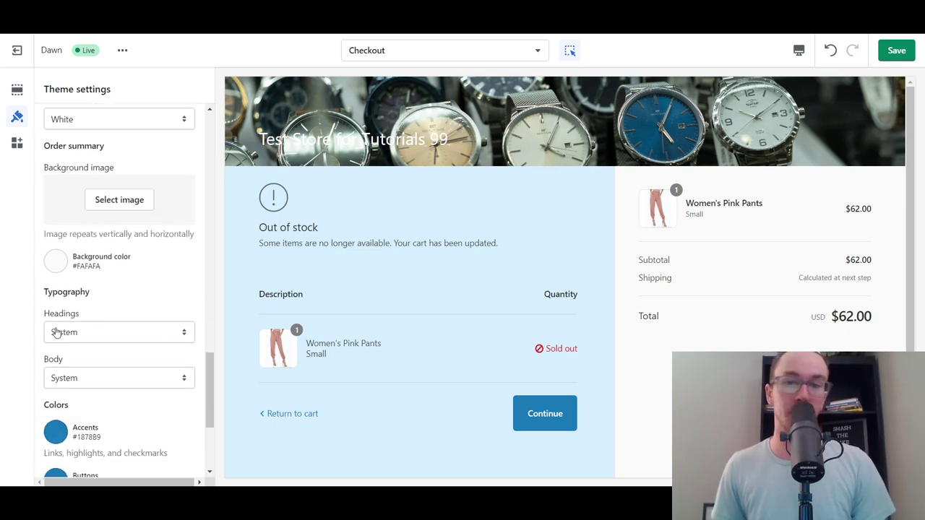
Change the order summary background from #FAFAFA to white #FFFFFF after trying black, red and blue
{"action": "left_click", "coordinate": [57, 267]}
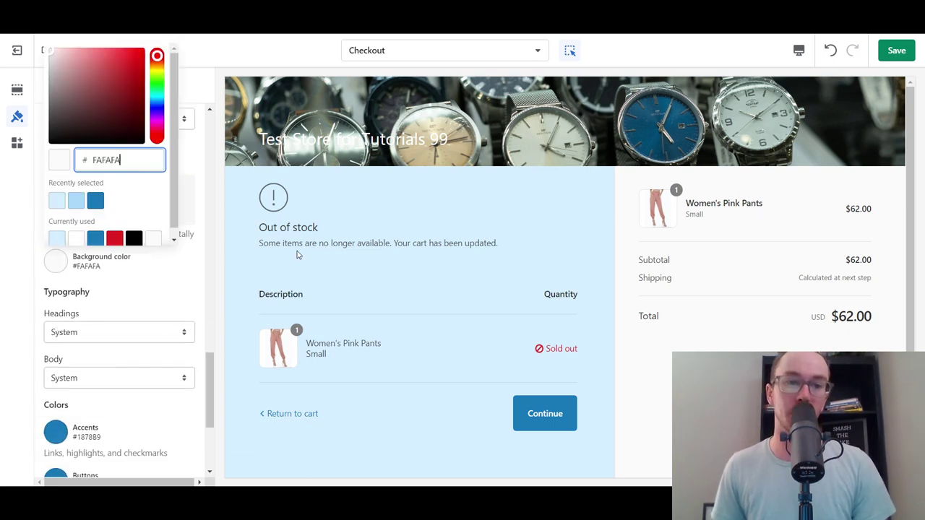
{"action": "left_click", "coordinate": [201, 268]}
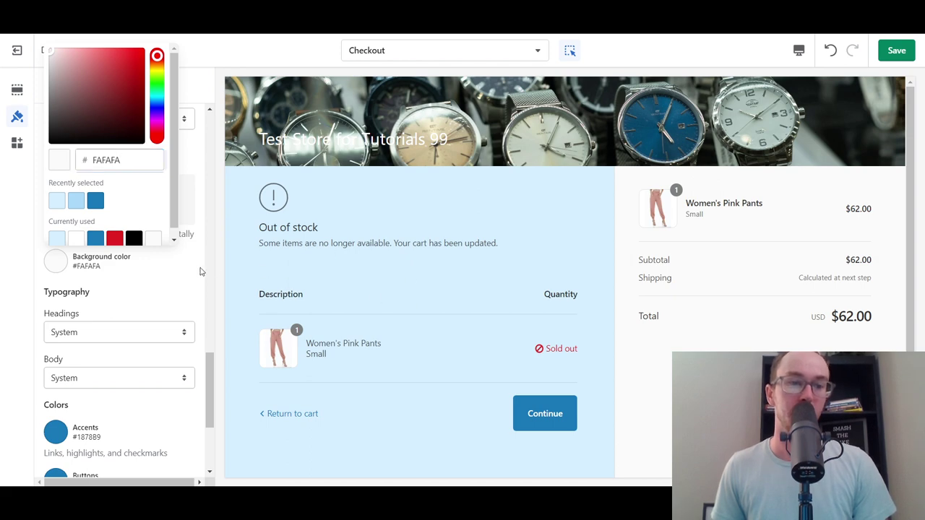
{"action": "scroll", "coordinate": [202, 268], "scroll_direction": "up", "scroll_amount": 3}
{"action": "scroll", "coordinate": [202, 267], "scroll_direction": "down", "scroll_amount": 3}
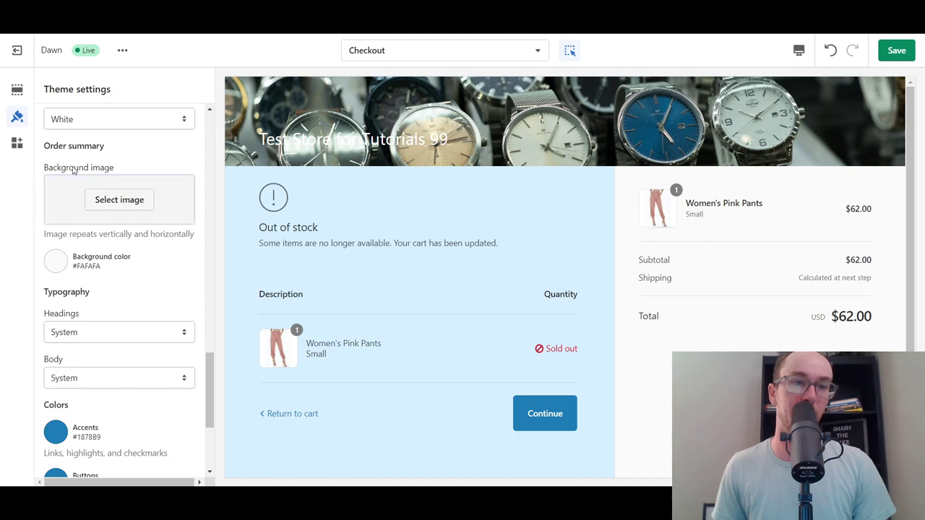
{"action": "left_click", "coordinate": [56, 260]}
{"action": "scroll", "coordinate": [159, 232], "scroll_direction": "down", "scroll_amount": 1}
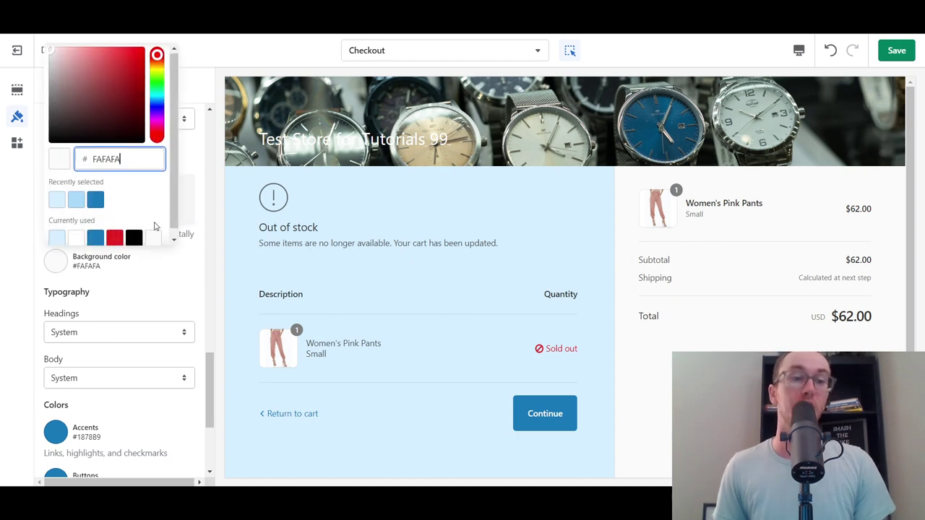
{"action": "left_click", "coordinate": [133, 230]}
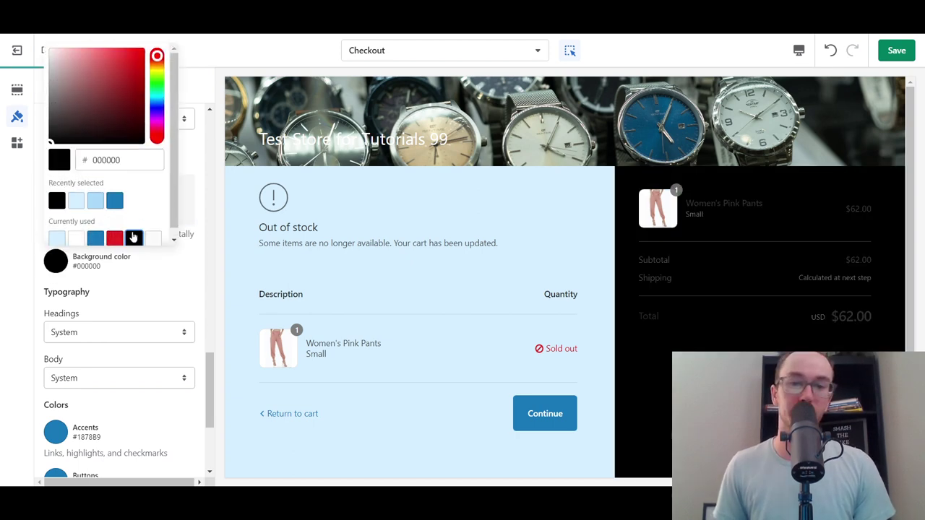
{"action": "left_click", "coordinate": [115, 240]}
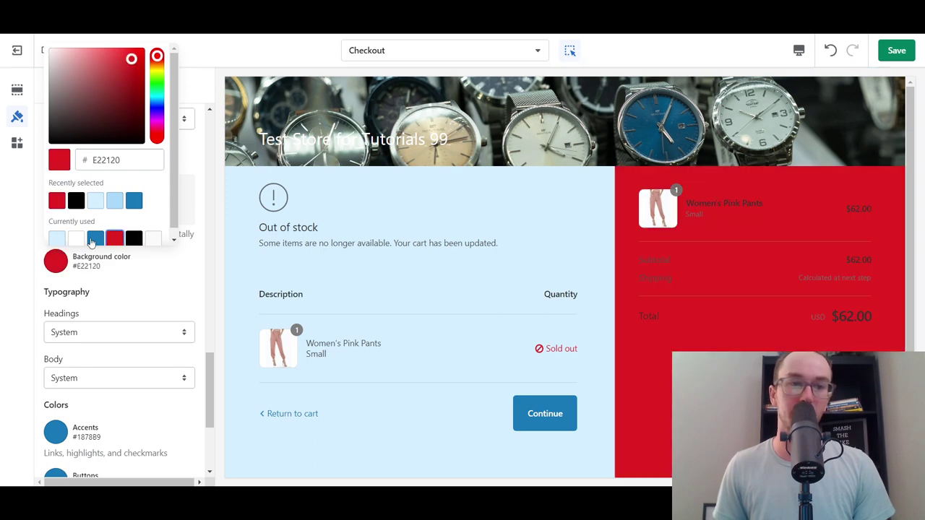
{"action": "left_click", "coordinate": [92, 240]}
{"action": "left_click", "coordinate": [76, 239]}
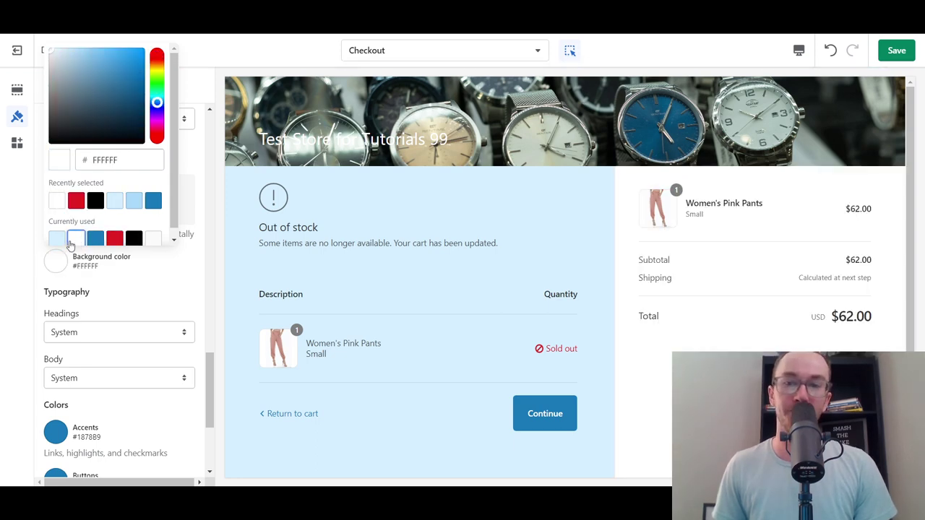
{"action": "left_click", "coordinate": [175, 279]}
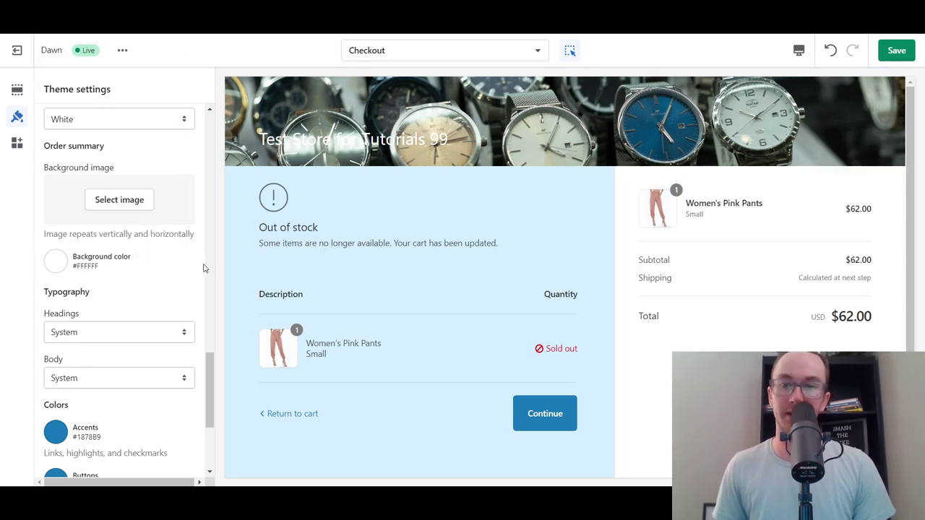
{"action": "scroll", "coordinate": [204, 269], "scroll_direction": "down", "scroll_amount": 1}
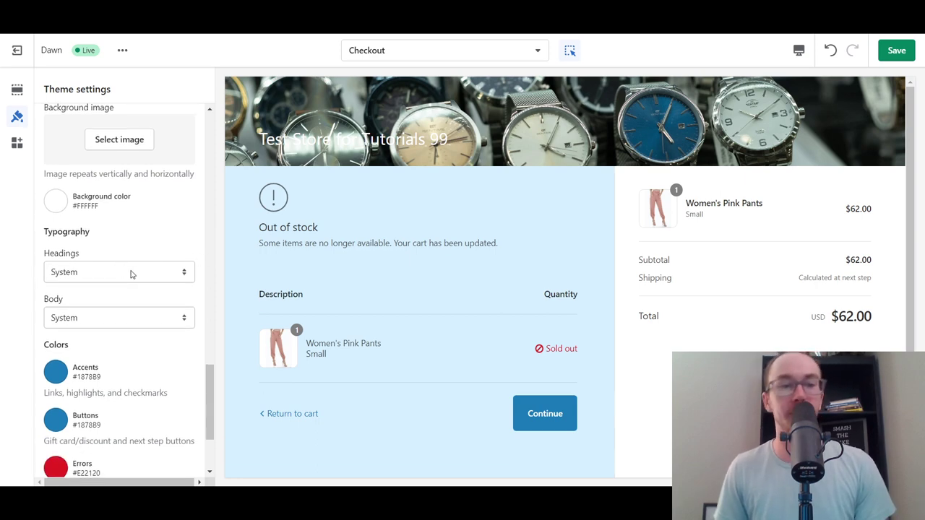
Set the checkout headings font to Oswald, replacing an initial Lora choice
{"action": "scroll", "coordinate": [196, 375], "scroll_direction": "down", "scroll_amount": 2}
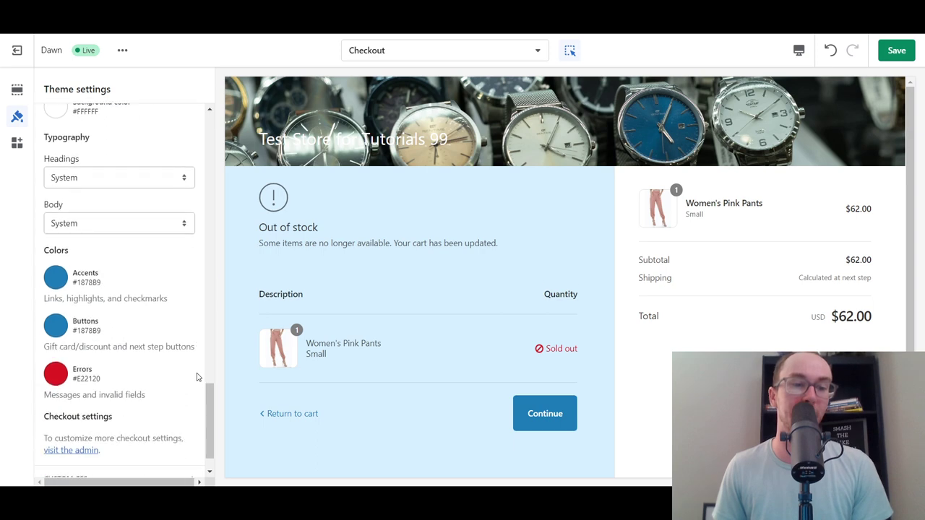
{"action": "scroll", "coordinate": [196, 376], "scroll_direction": "up", "scroll_amount": 2}
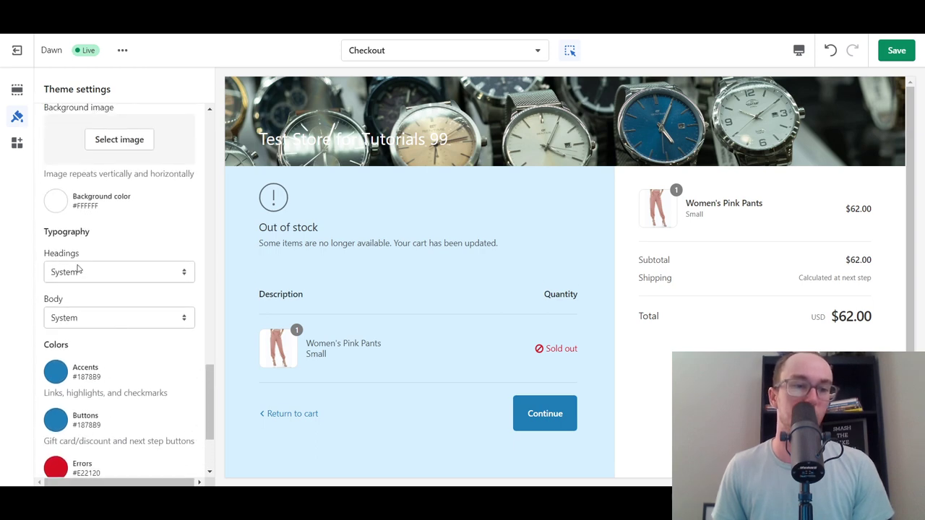
{"action": "left_click", "coordinate": [88, 274]}
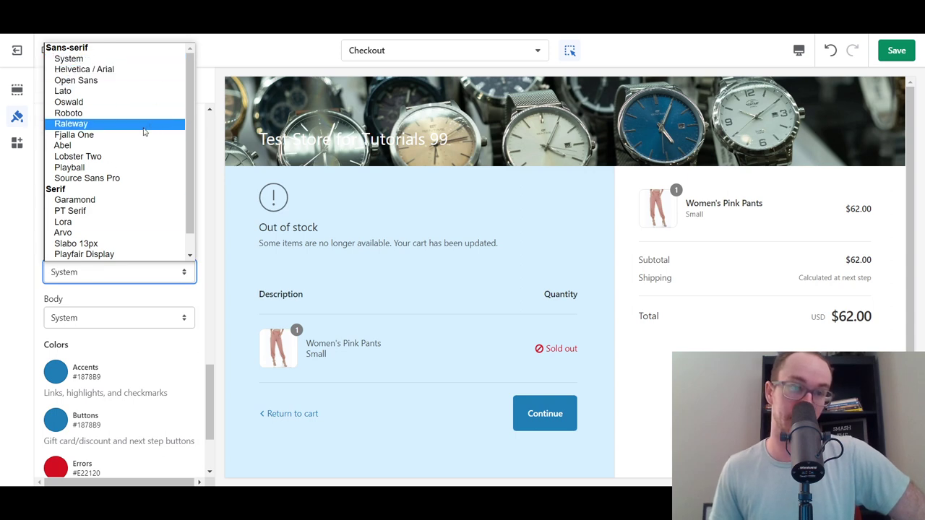
{"action": "scroll", "coordinate": [121, 221], "scroll_direction": "down", "scroll_amount": 1}
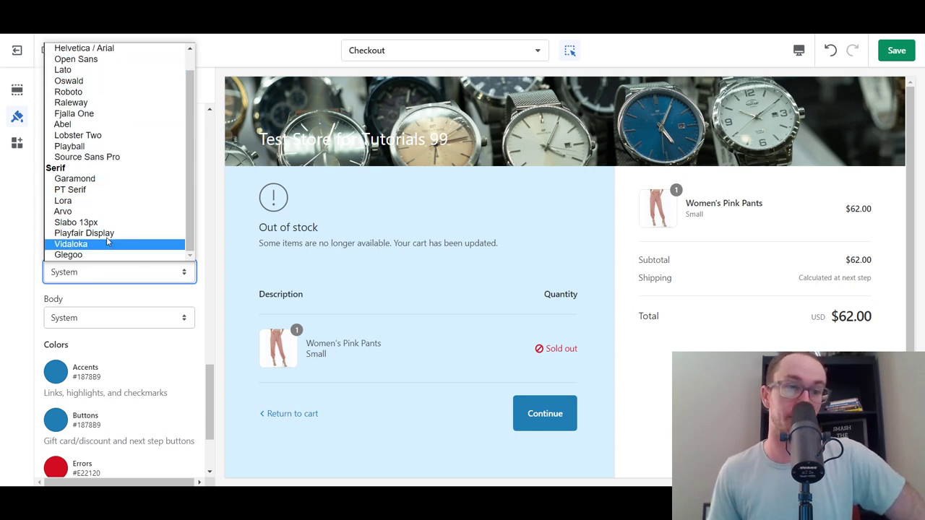
{"action": "scroll", "coordinate": [108, 238], "scroll_direction": "up", "scroll_amount": 1}
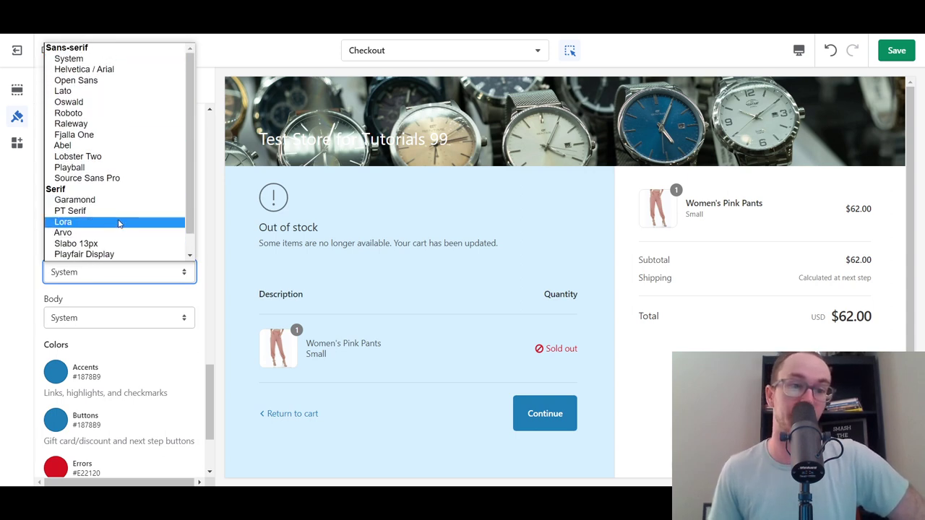
{"action": "left_click", "coordinate": [118, 219]}
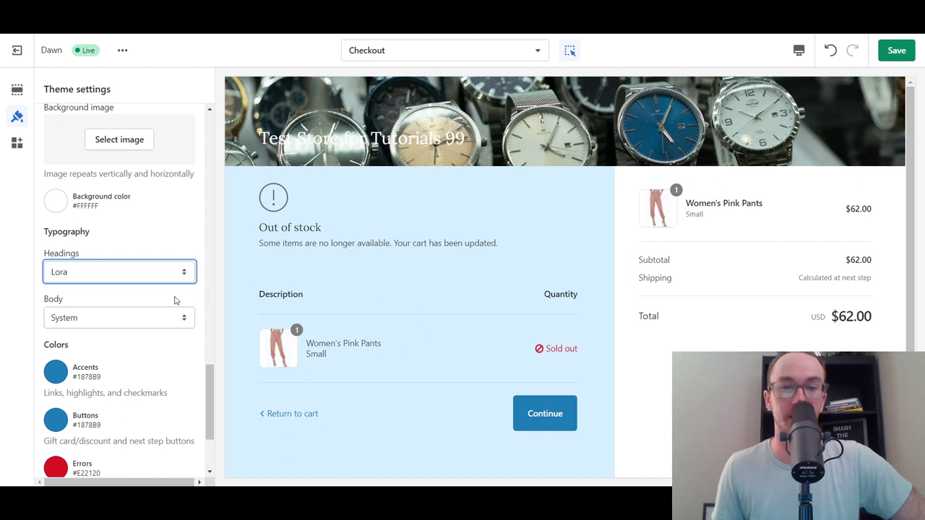
{"action": "left_click", "coordinate": [113, 277]}
{"action": "scroll", "coordinate": [113, 217], "scroll_direction": "up", "scroll_amount": 1}
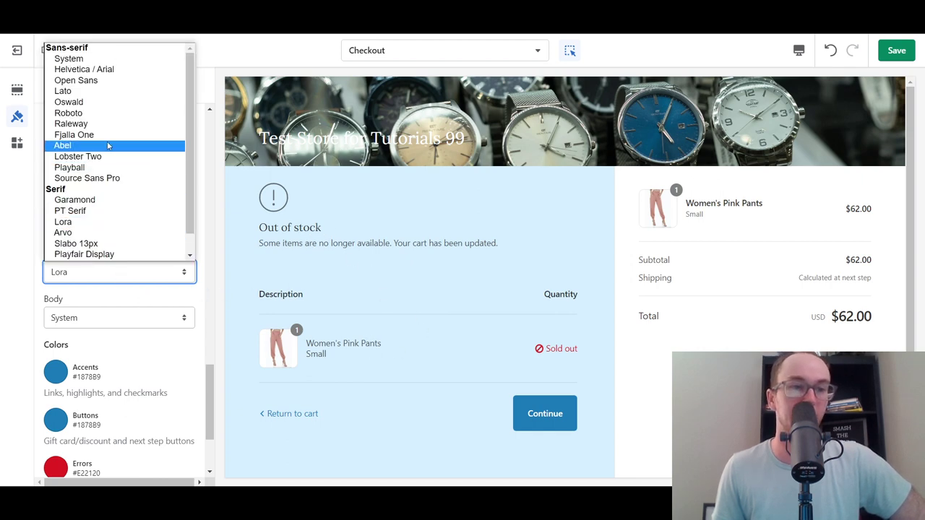
{"action": "left_click", "coordinate": [131, 106]}
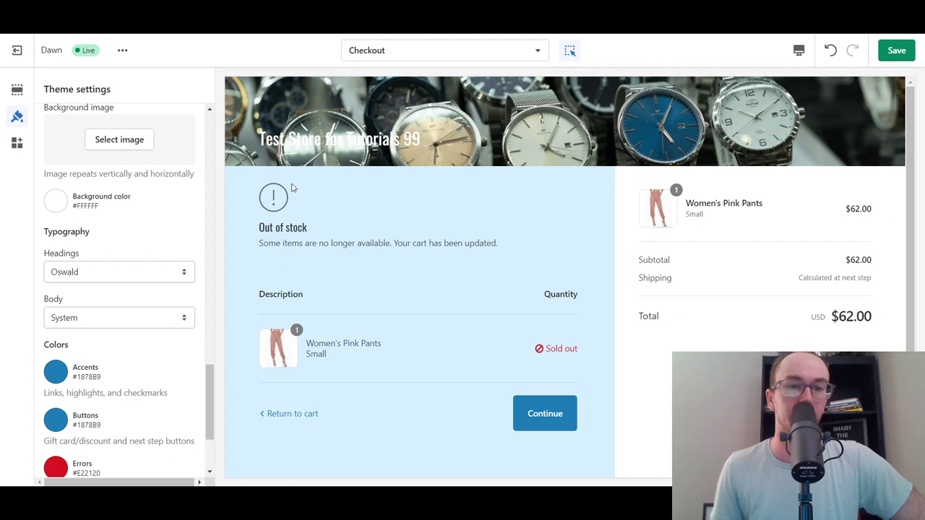
Set the body font to Oswald as well, then scroll down toward the Colors section
{"action": "left_click", "coordinate": [137, 313]}
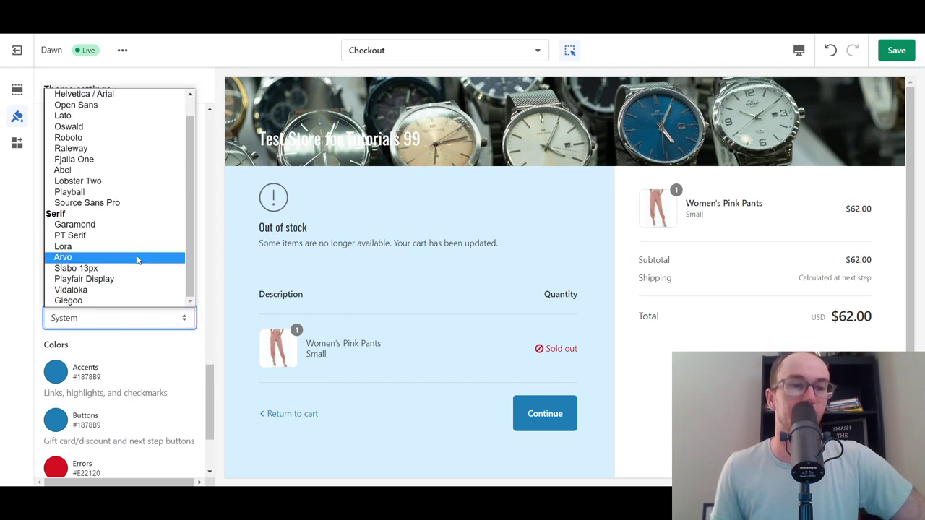
{"action": "left_click", "coordinate": [113, 128]}
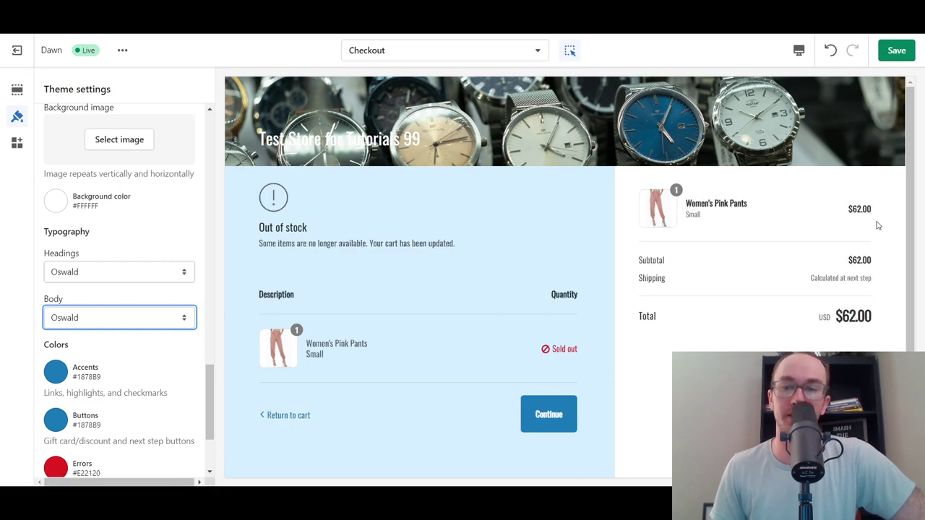
{"action": "scroll", "coordinate": [656, 354], "scroll_direction": "down", "scroll_amount": 2}
{"action": "scroll", "coordinate": [654, 354], "scroll_direction": "up", "scroll_amount": 2}
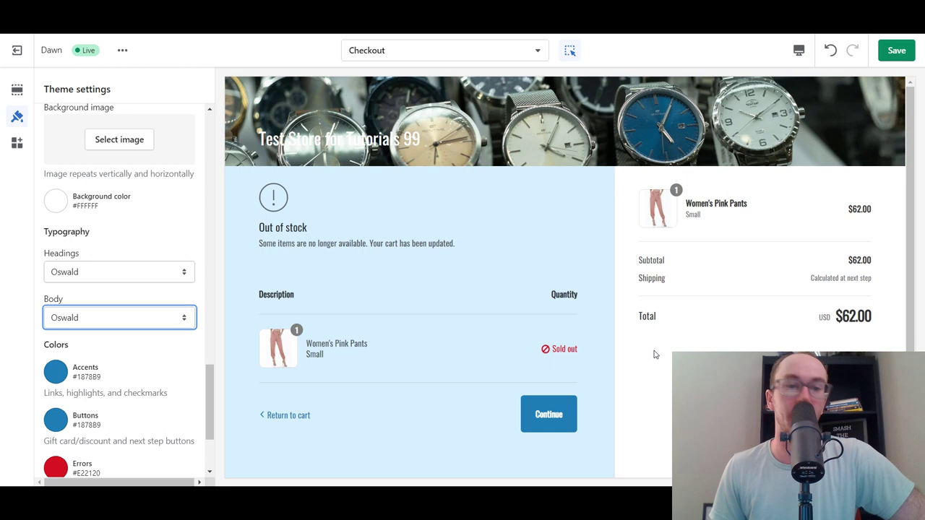
{"action": "left_click", "coordinate": [92, 302]}
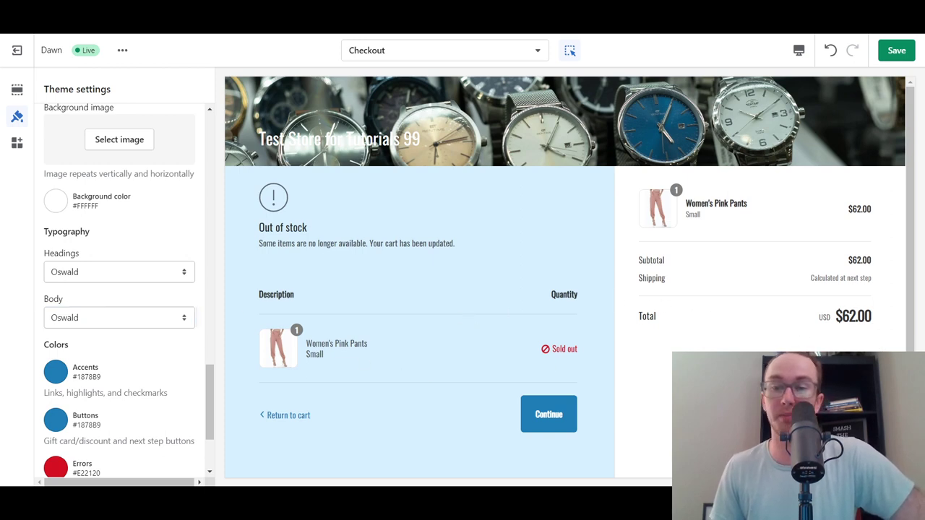
{"action": "scroll", "coordinate": [506, 401], "scroll_direction": "down", "scroll_amount": 2}
{"action": "scroll", "coordinate": [340, 386], "scroll_direction": "up", "scroll_amount": 2}
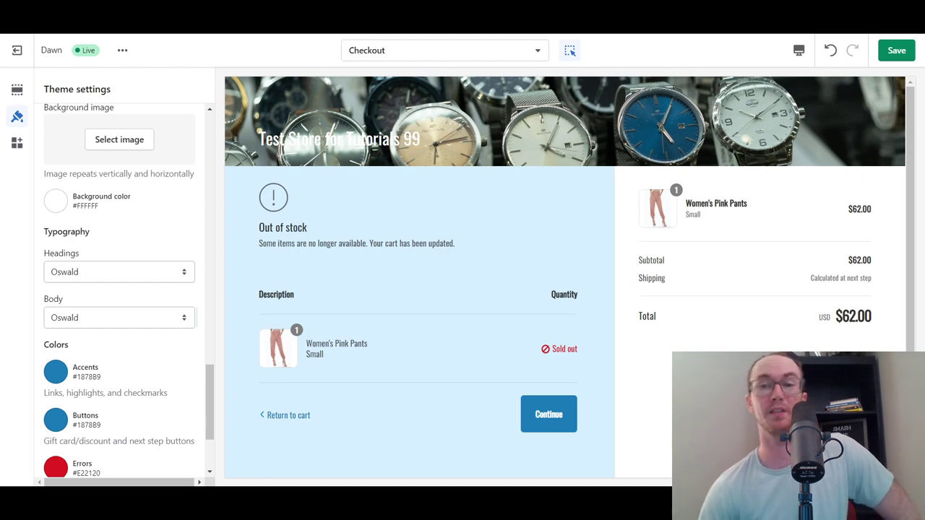
{"action": "scroll", "coordinate": [675, 308], "scroll_direction": "down", "scroll_amount": 2}
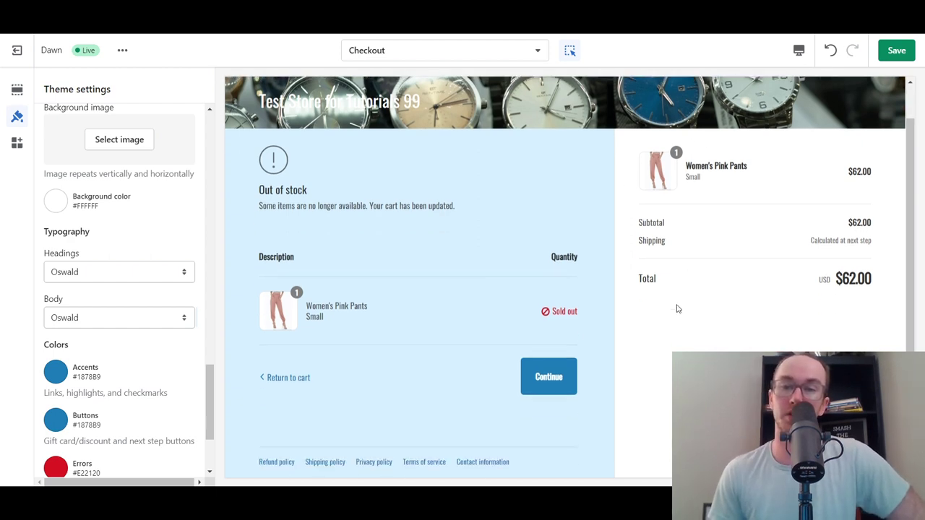
{"action": "scroll", "coordinate": [677, 315], "scroll_direction": "up", "scroll_amount": 2}
{"action": "scroll", "coordinate": [340, 415], "scroll_direction": "down", "scroll_amount": 2}
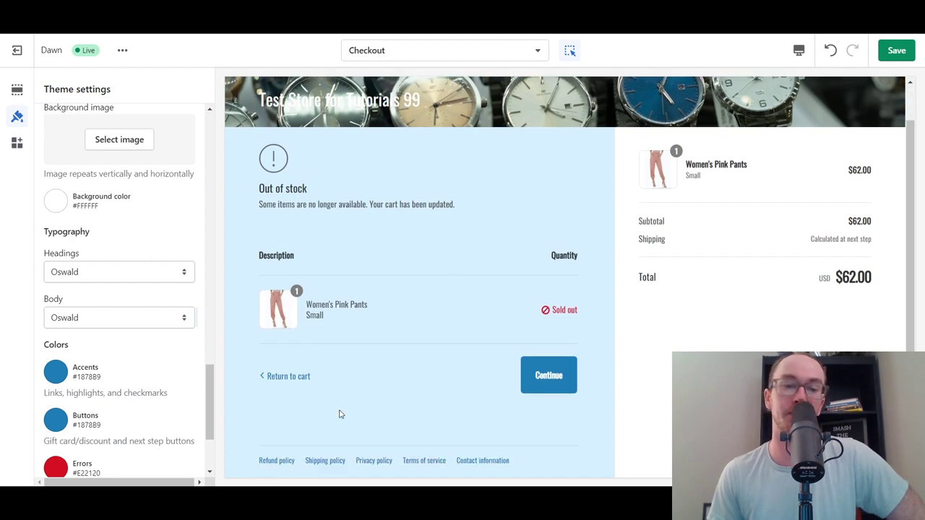
{"action": "scroll", "coordinate": [535, 383], "scroll_direction": "up", "scroll_amount": 2}
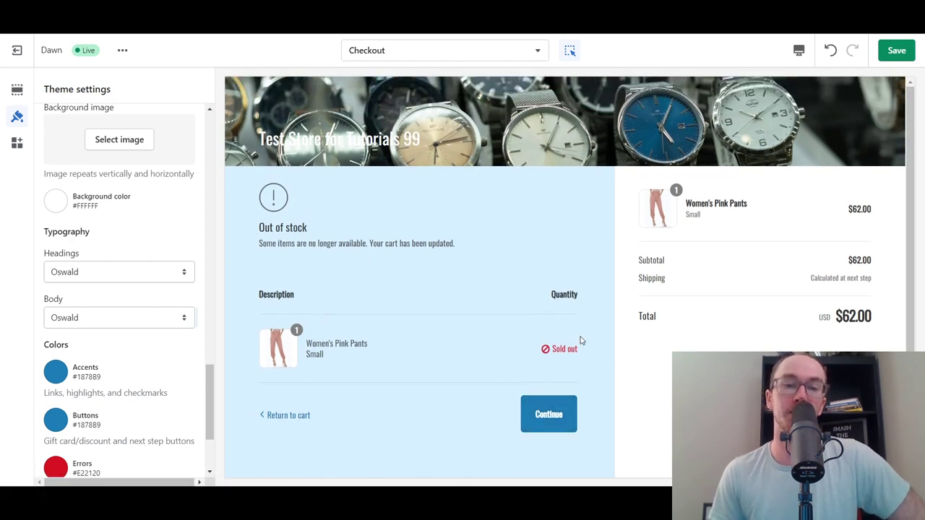
{"action": "scroll", "coordinate": [206, 424], "scroll_direction": "down", "scroll_amount": 3}
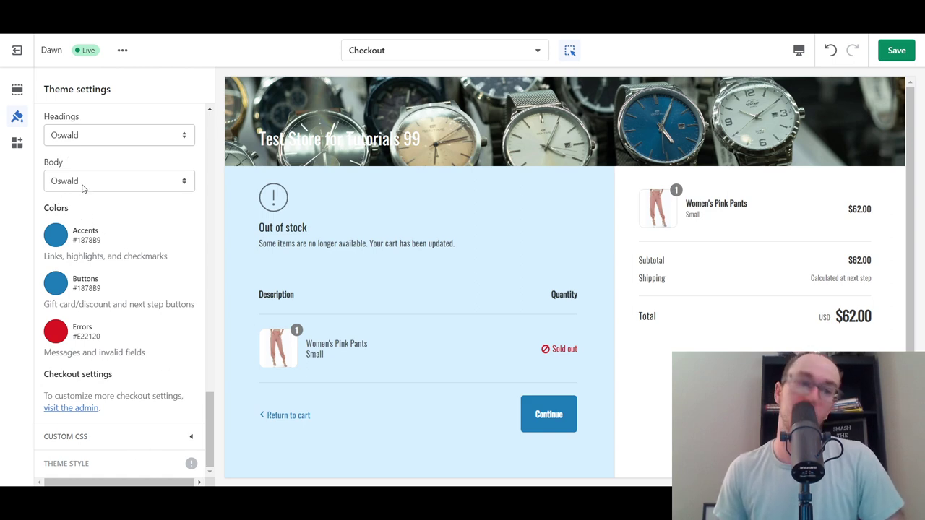
{"action": "scroll", "coordinate": [83, 187], "scroll_direction": "up", "scroll_amount": 1}
{"action": "scroll", "coordinate": [72, 272], "scroll_direction": "down", "scroll_amount": 1}
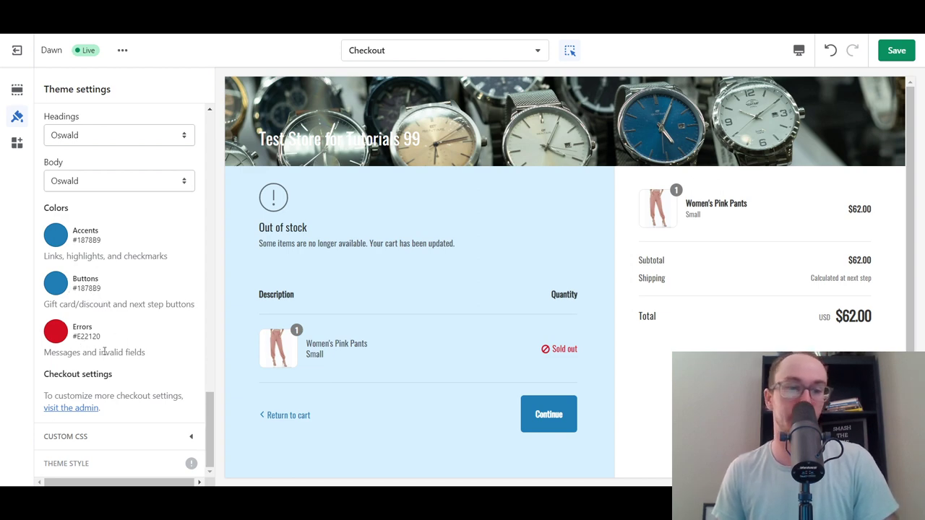
Change the Accents colour to navy #002573 in its colour picker
{"action": "left_click", "coordinate": [55, 238]}
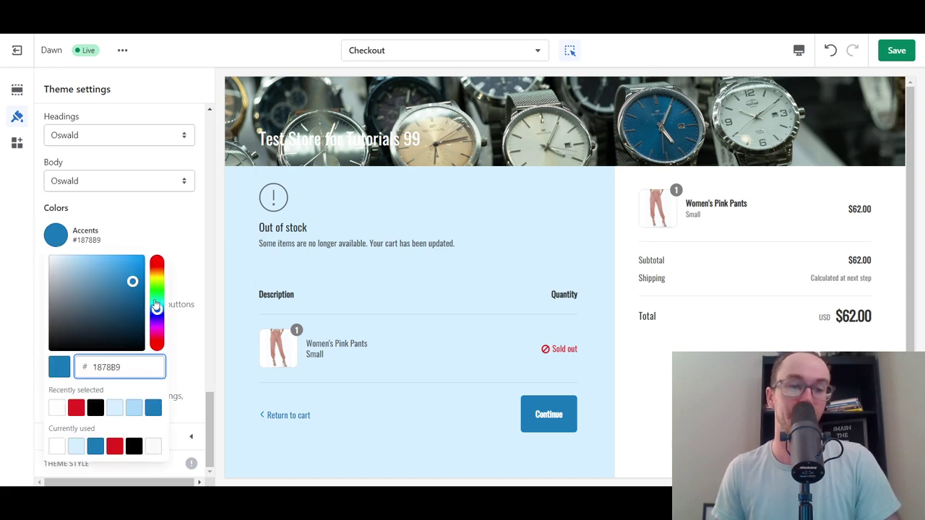
{"action": "left_click_drag", "start_coordinate": [157, 283], "coordinate": [143, 309]}
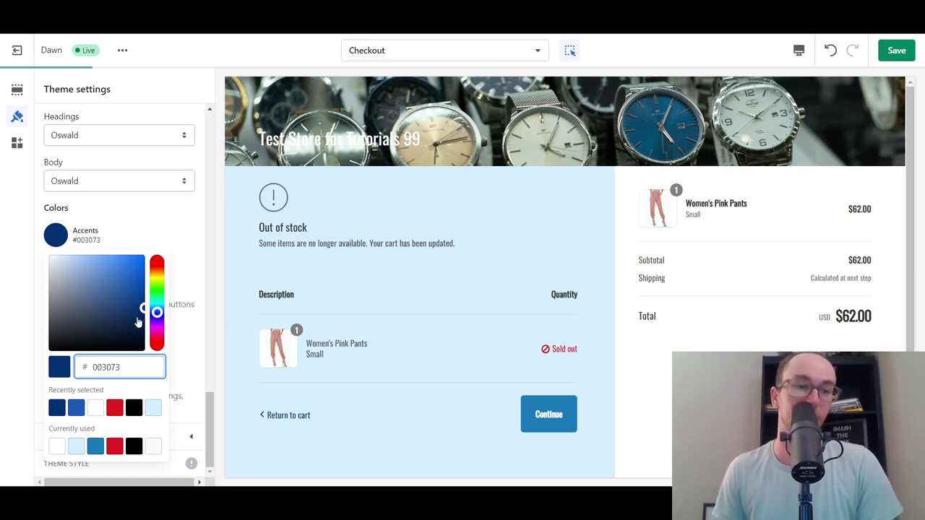
{"action": "left_click_drag", "start_coordinate": [158, 318], "coordinate": [159, 314]}
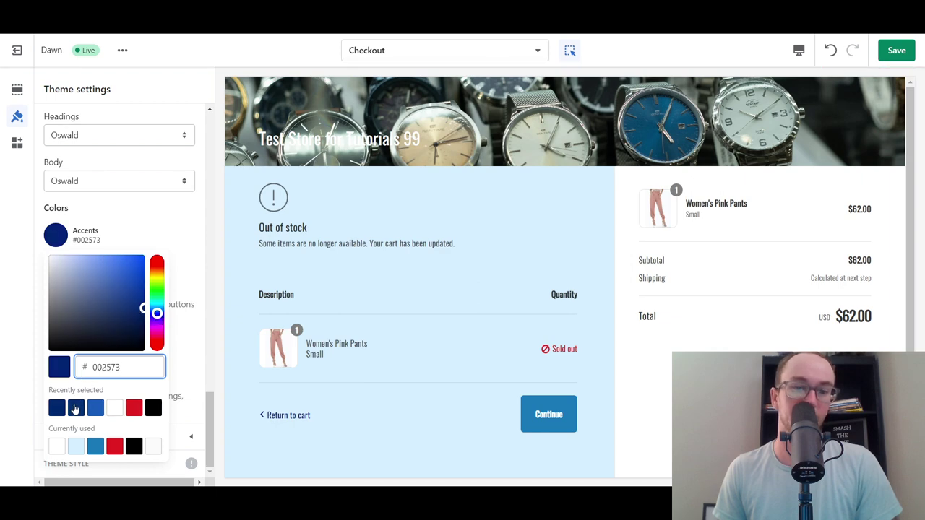
{"action": "left_click", "coordinate": [199, 247]}
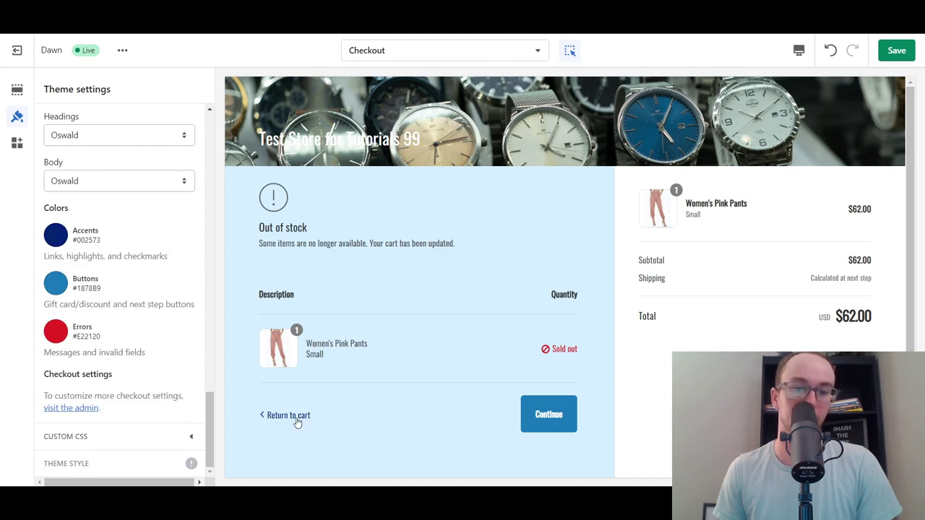
Set the Buttons colour to the same navy #002573 swatch
{"action": "scroll", "coordinate": [386, 412], "scroll_direction": "down", "scroll_amount": 2}
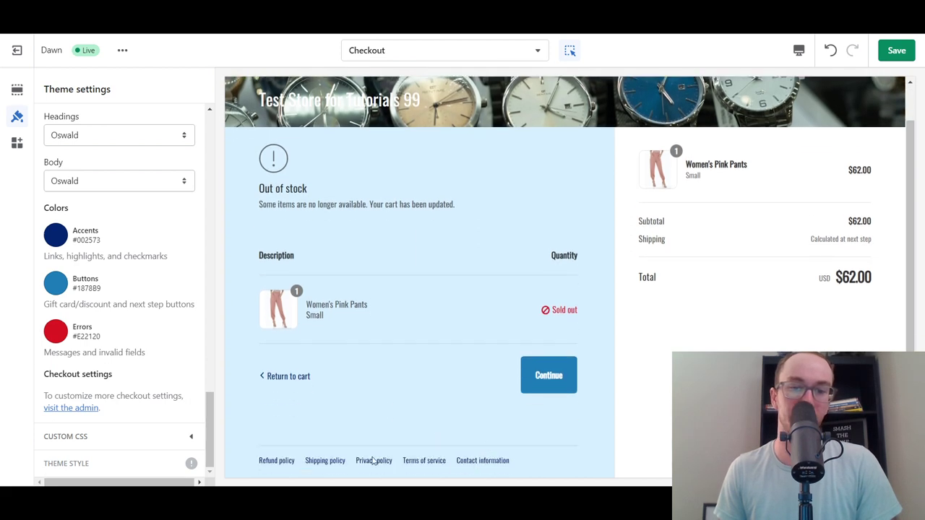
{"action": "left_click", "coordinate": [61, 285]}
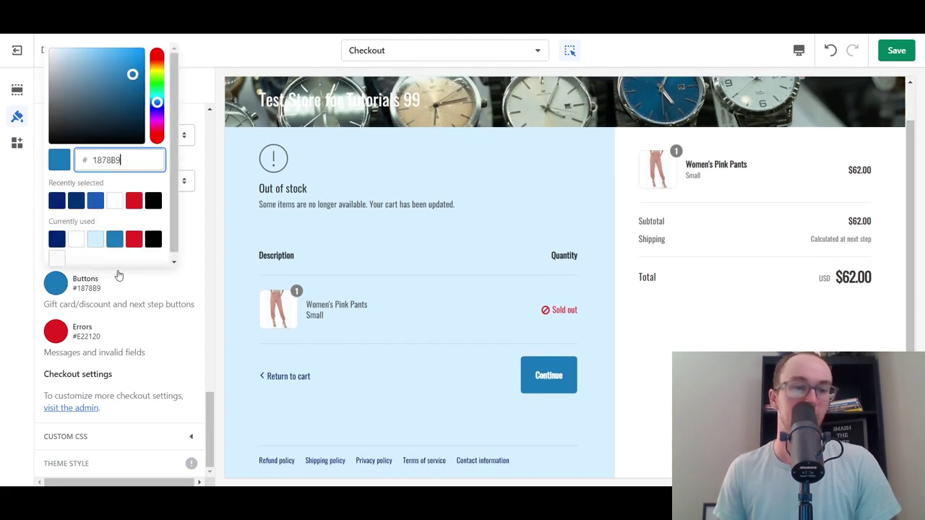
{"action": "left_click", "coordinate": [56, 240]}
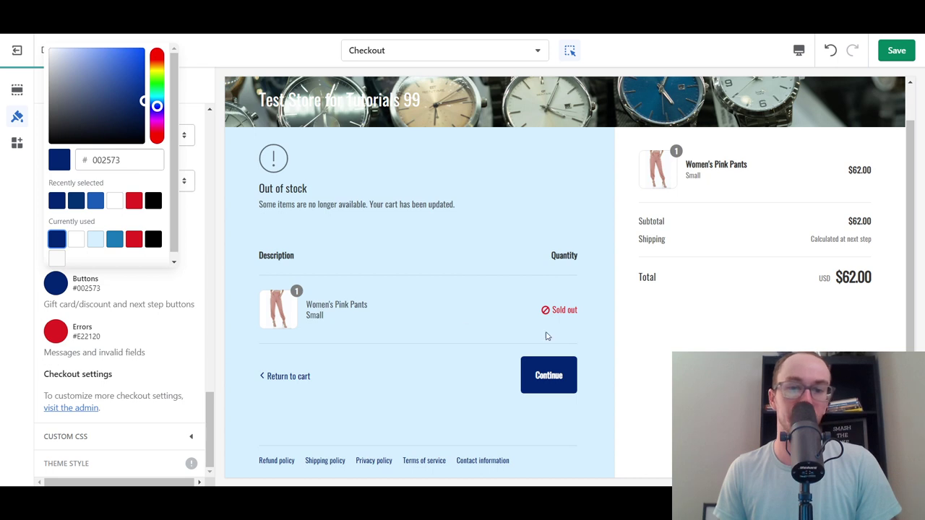
{"action": "left_click", "coordinate": [191, 289]}
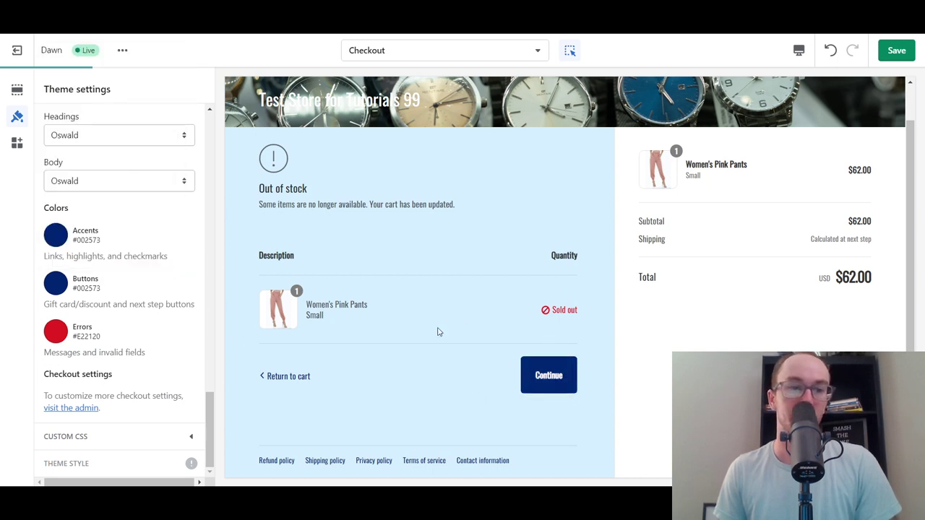
{"action": "scroll", "coordinate": [685, 160], "scroll_direction": "up", "scroll_amount": 1}
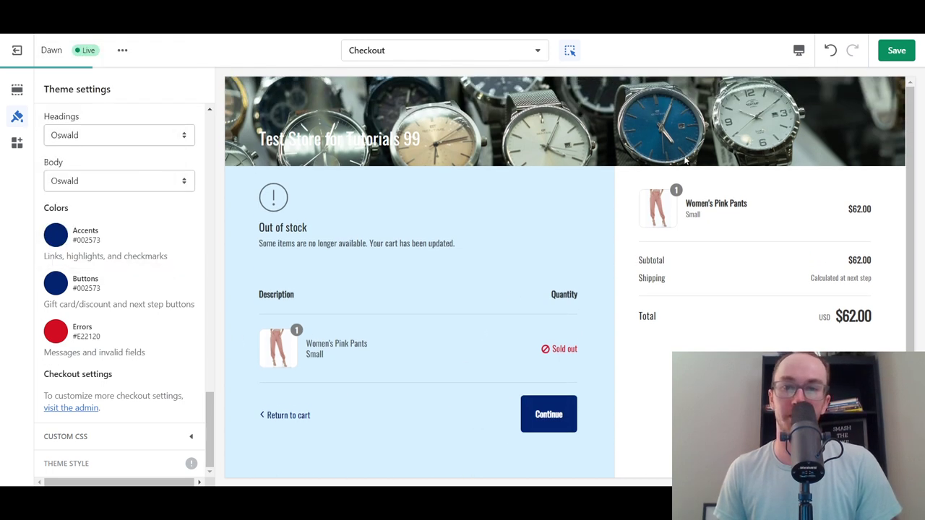
{"action": "scroll", "coordinate": [388, 374], "scroll_direction": "down", "scroll_amount": 1}
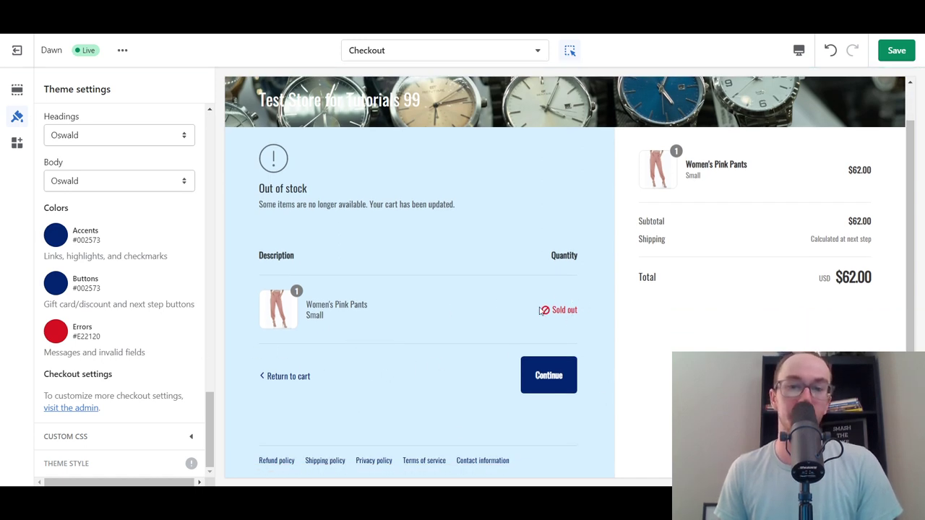
{"action": "left_click", "coordinate": [53, 332]}
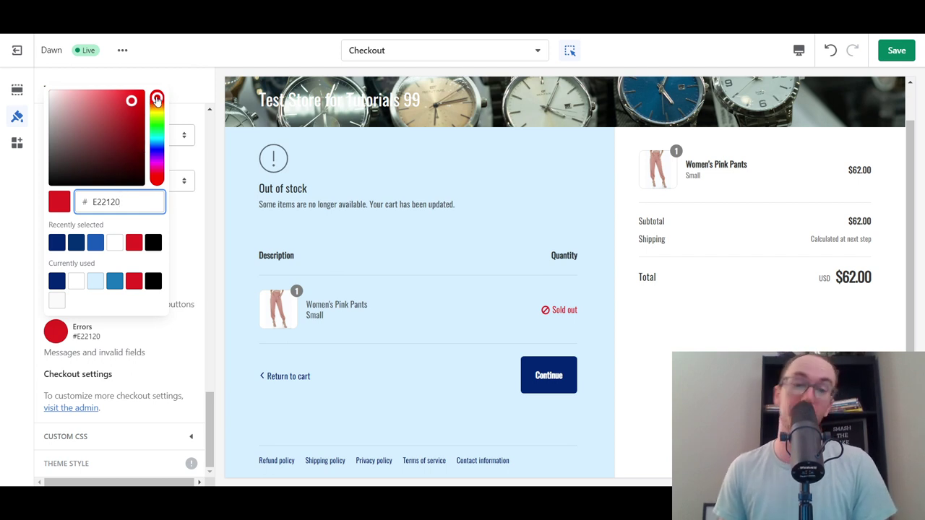
{"action": "left_click_drag", "start_coordinate": [157, 100], "coordinate": [157, 108]}
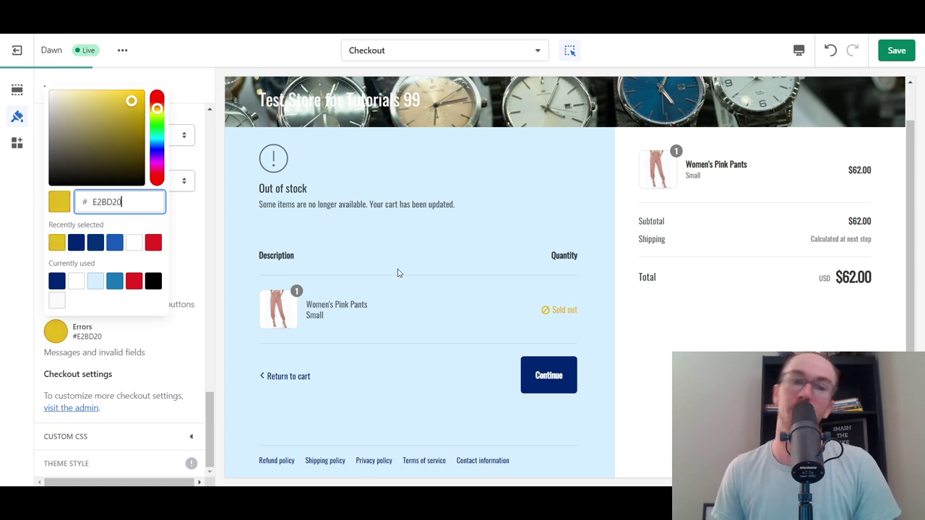
{"action": "left_click_drag", "start_coordinate": [108, 119], "coordinate": [93, 97]}
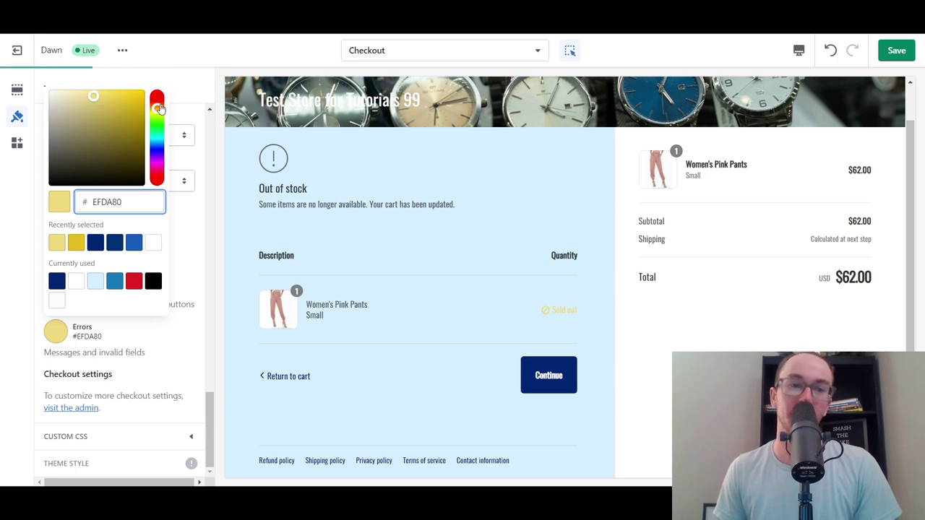
{"action": "left_click_drag", "start_coordinate": [158, 109], "coordinate": [158, 96]}
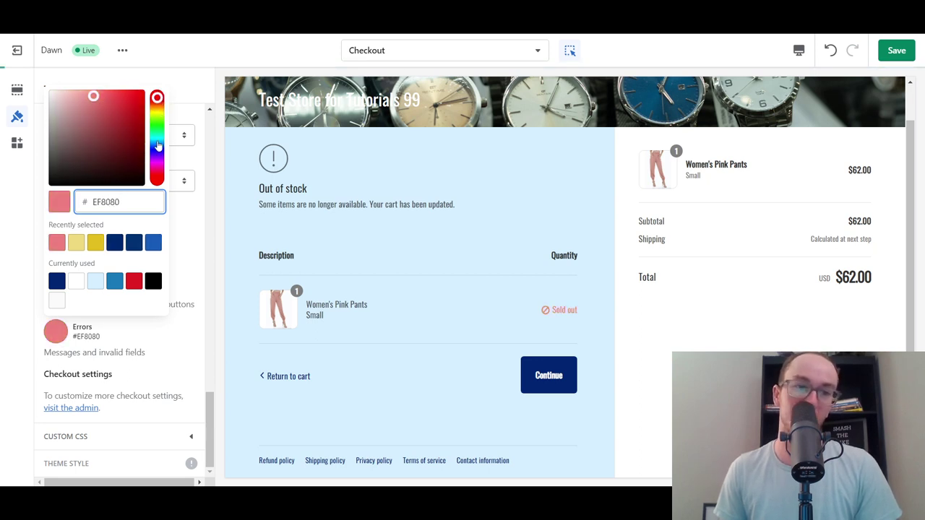
{"action": "left_click", "coordinate": [136, 283]}
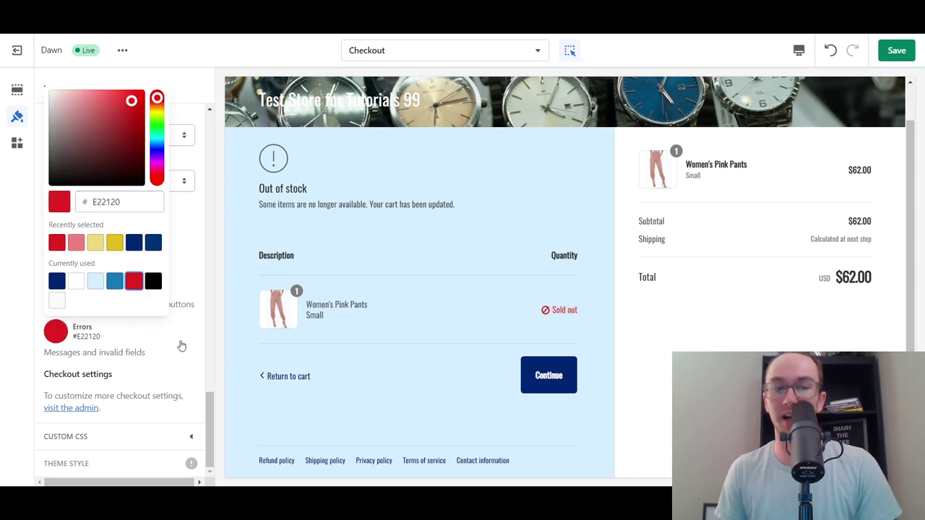
{"action": "left_click", "coordinate": [158, 342]}
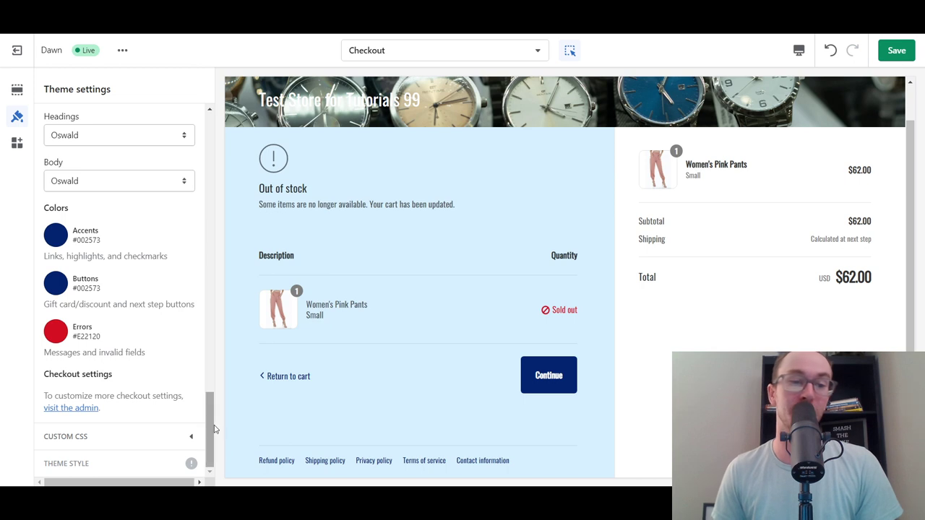
Review the Custom CSS section and its note that checkout is unaffected
{"action": "scroll", "coordinate": [211, 426], "scroll_direction": "up", "scroll_amount": 2}
{"action": "scroll", "coordinate": [211, 427], "scroll_direction": "down", "scroll_amount": 2}
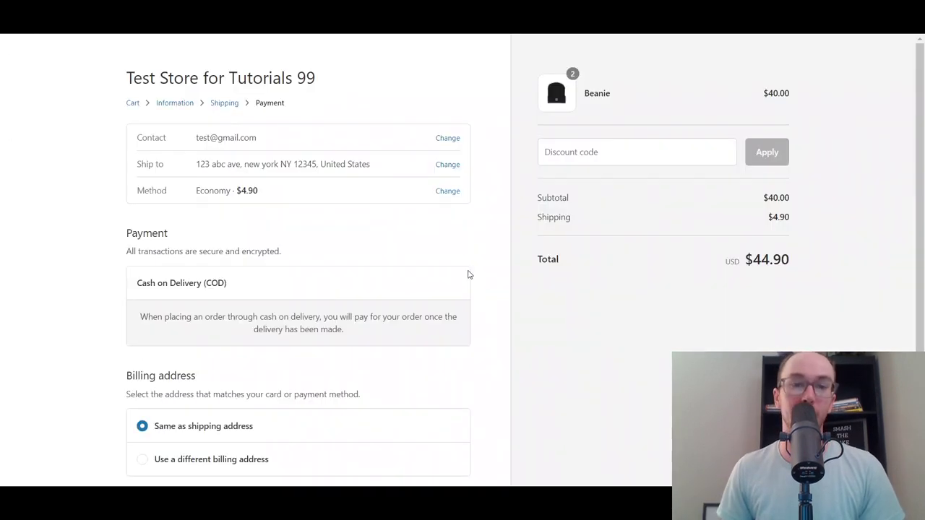
{"action": "scroll", "coordinate": [456, 285], "scroll_direction": "down", "scroll_amount": 2}
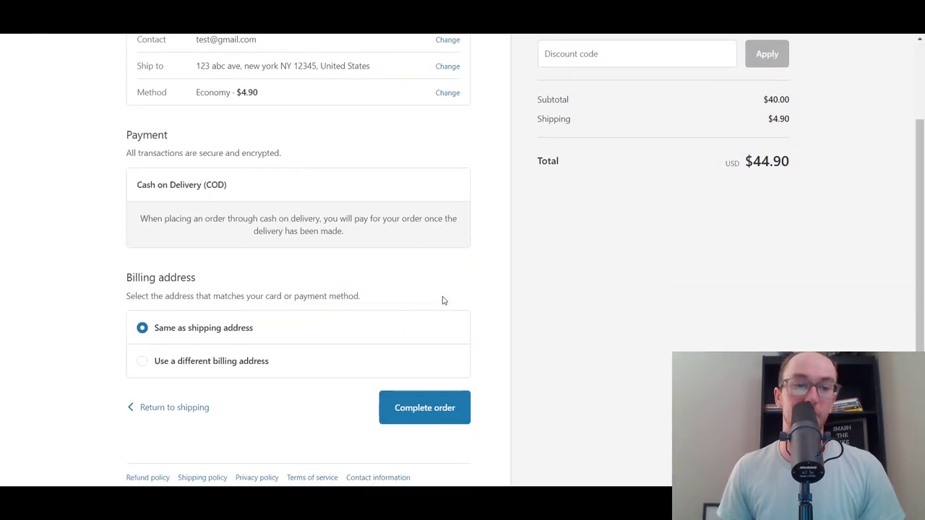
{"action": "scroll", "coordinate": [376, 253], "scroll_direction": "up", "scroll_amount": 2}
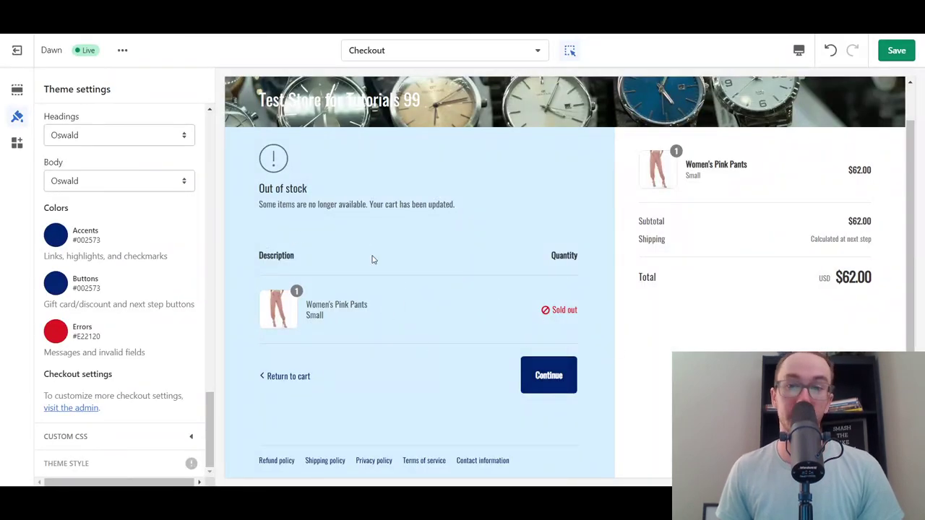
{"action": "scroll", "coordinate": [120, 341], "scroll_direction": "up", "scroll_amount": 1}
{"action": "scroll", "coordinate": [123, 347], "scroll_direction": "down", "scroll_amount": 1}
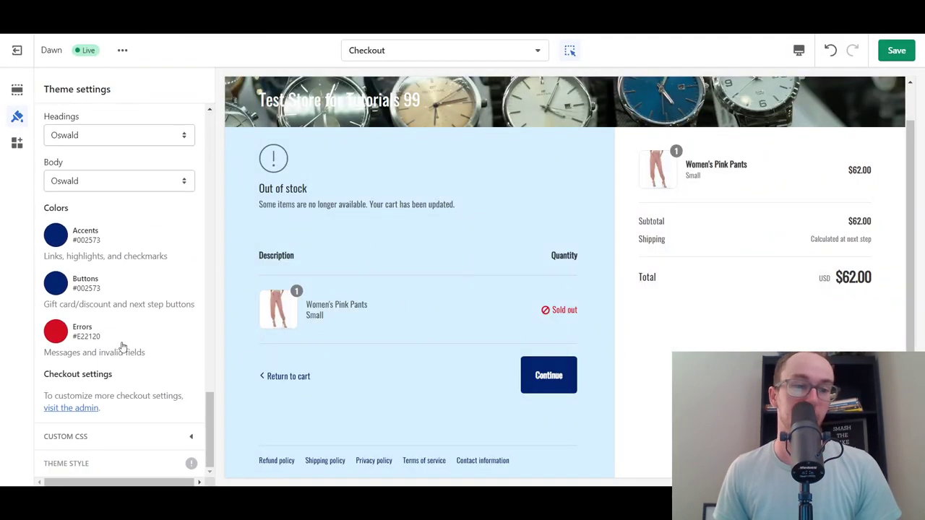
{"action": "left_click", "coordinate": [192, 437]}
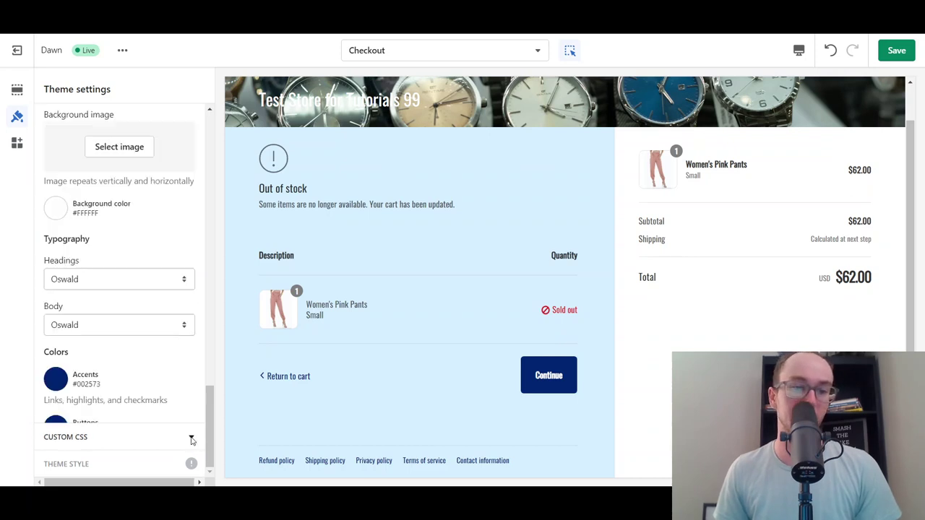
{"action": "scroll", "coordinate": [207, 354], "scroll_direction": "up", "scroll_amount": 1}
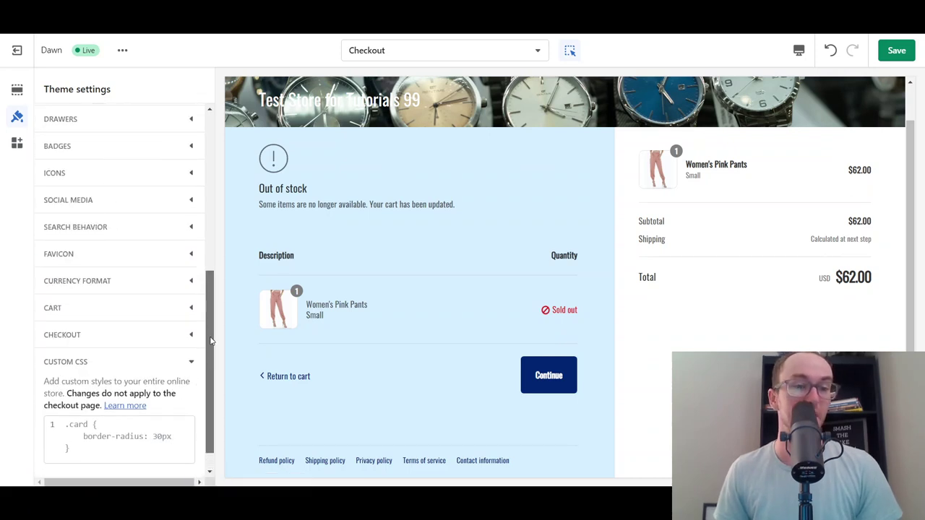
{"action": "scroll", "coordinate": [213, 360], "scroll_direction": "down", "scroll_amount": 1}
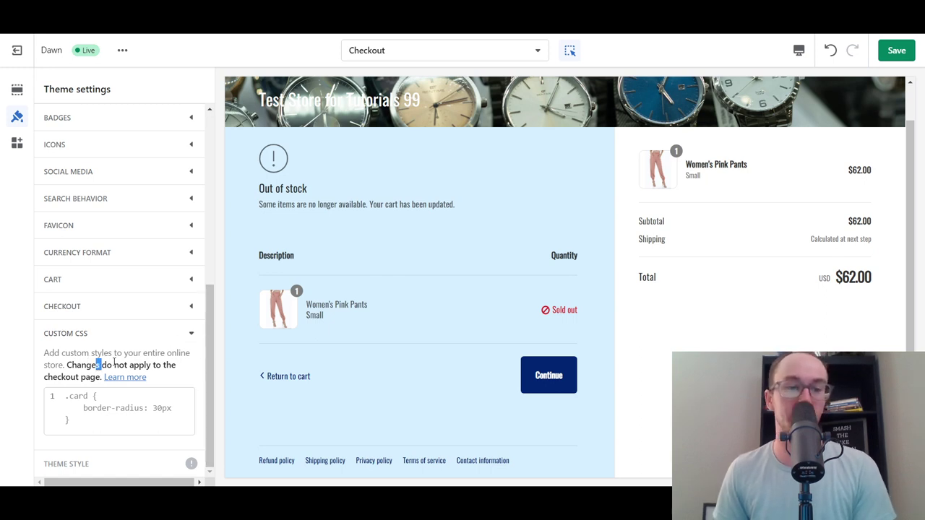
{"action": "mouse_move", "coordinate": [99, 364]}
{"action": "left_mouse_down"}
{"action": "mouse_move", "coordinate": [126, 366]}
{"action": "mouse_move", "coordinate": [97, 377]}
{"action": "left_mouse_up"}
{"action": "left_click", "coordinate": [95, 376]}
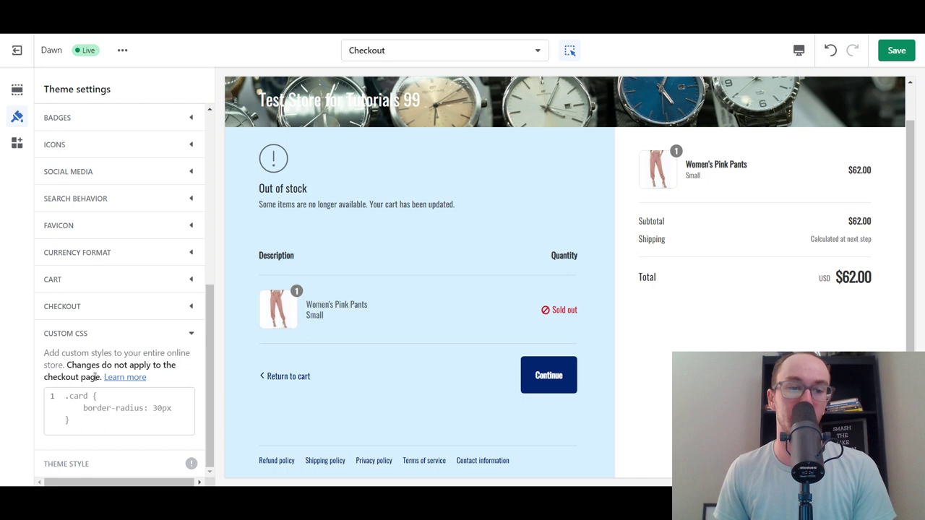
{"action": "left_click", "coordinate": [180, 335]}
{"action": "left_click", "coordinate": [139, 438]}
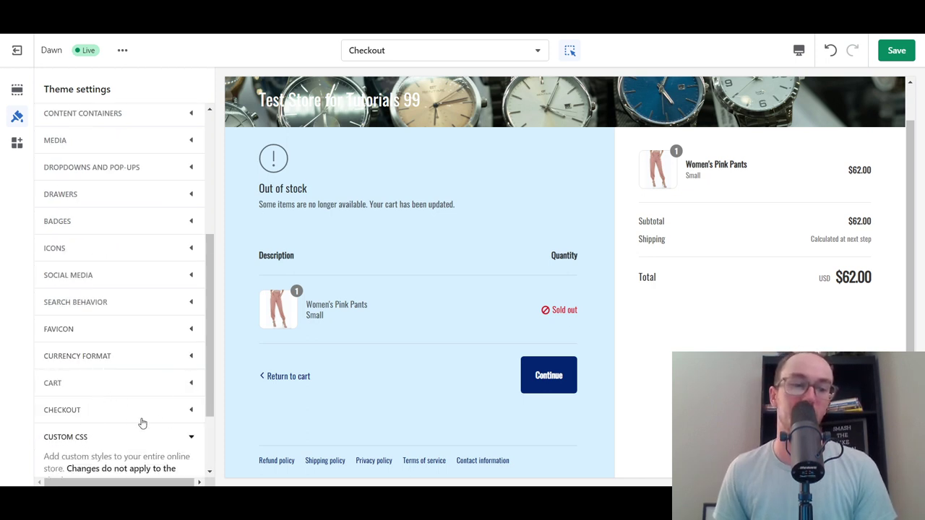
{"action": "left_click", "coordinate": [191, 434]}
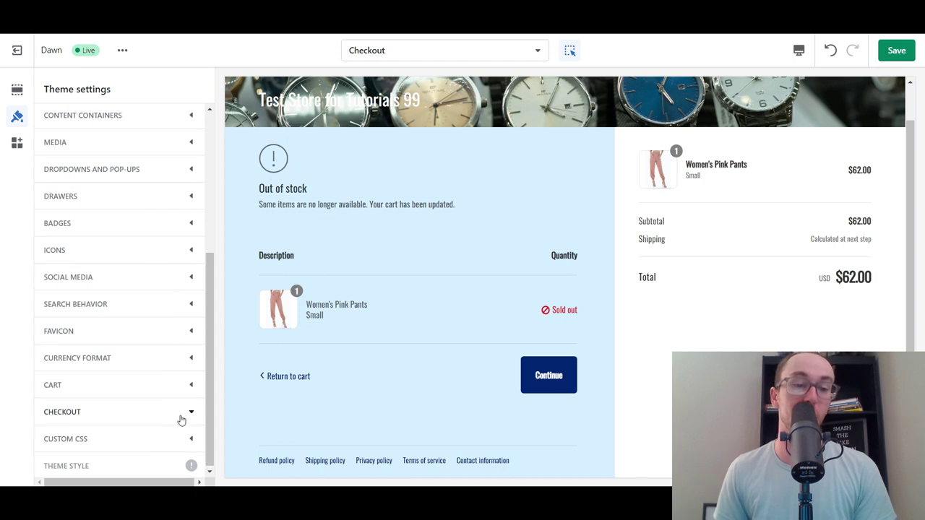
Look over the checkout banner and branding settings, then save the theme
{"action": "left_click", "coordinate": [181, 412]}
{"action": "scroll", "coordinate": [191, 448], "scroll_direction": "down", "scroll_amount": 3}
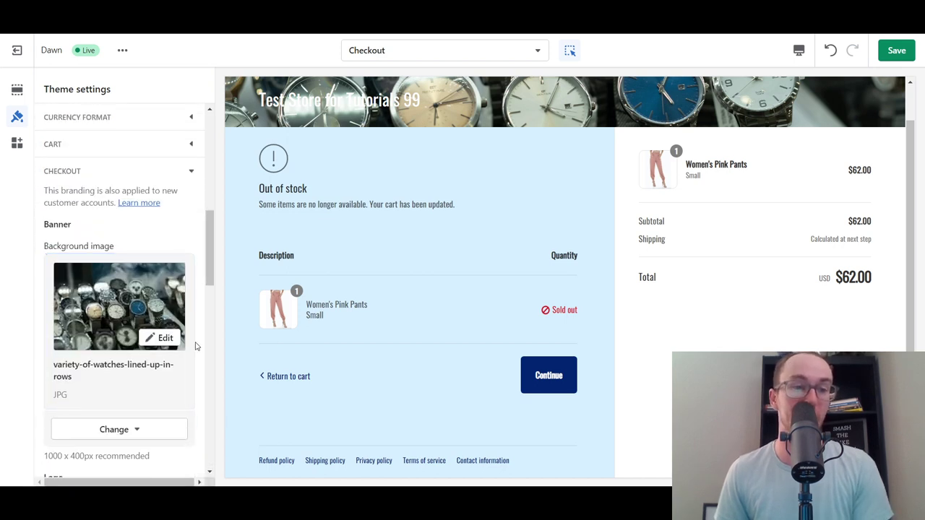
{"action": "left_click_drag", "start_coordinate": [210, 229], "coordinate": [211, 429]}
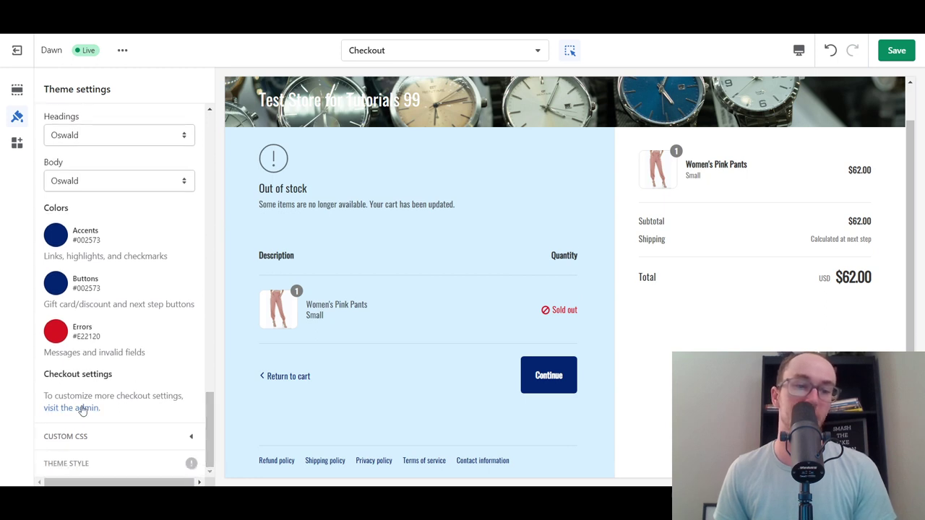
{"action": "left_click", "coordinate": [896, 50]}
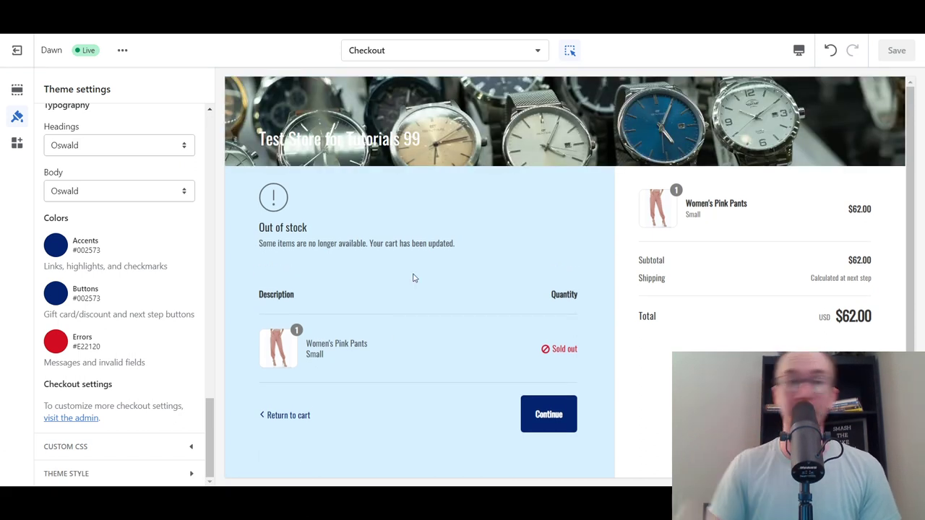
Look over the checkout preview, then follow the admin link to Settings > Checkout and accounts
{"action": "scroll", "coordinate": [408, 256], "scroll_direction": "down", "scroll_amount": 2}
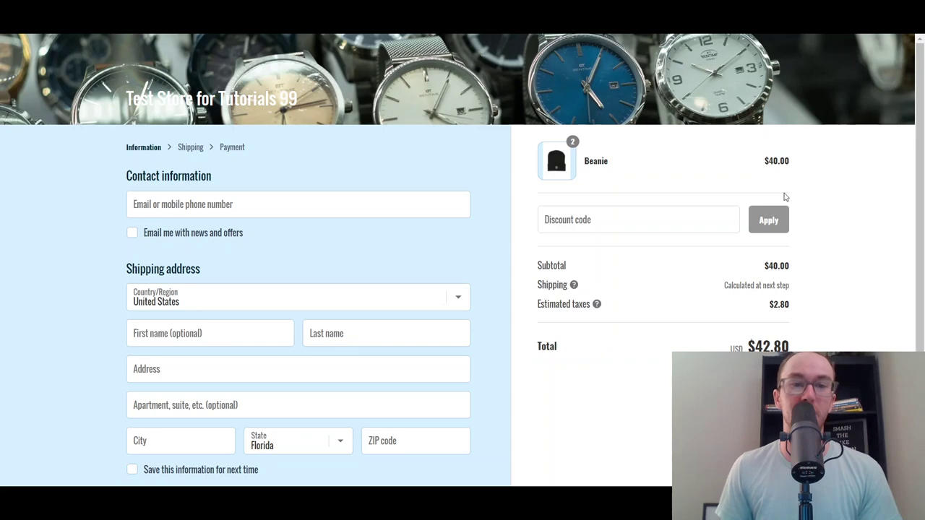
{"action": "scroll", "coordinate": [580, 201], "scroll_direction": "down", "scroll_amount": 2}
{"action": "scroll", "coordinate": [601, 284], "scroll_direction": "up", "scroll_amount": 2}
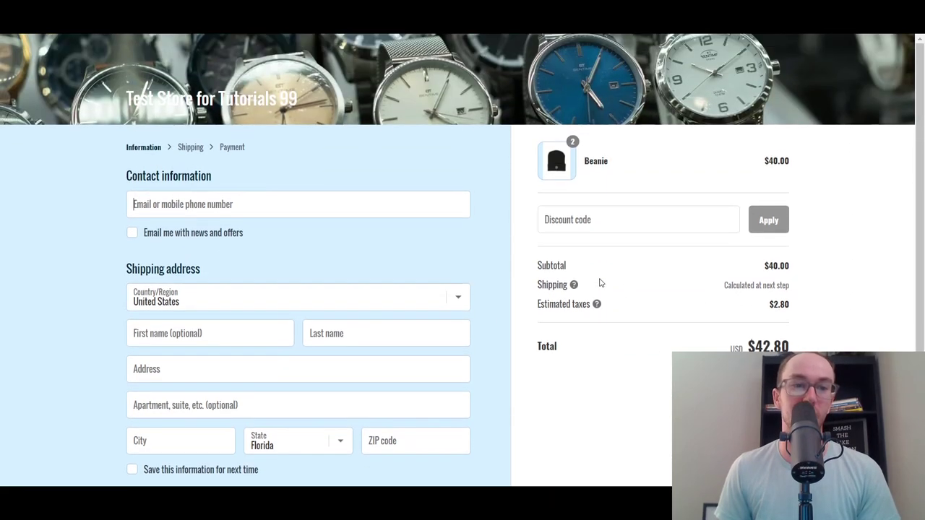
{"action": "scroll", "coordinate": [567, 252], "scroll_direction": "down", "scroll_amount": 2}
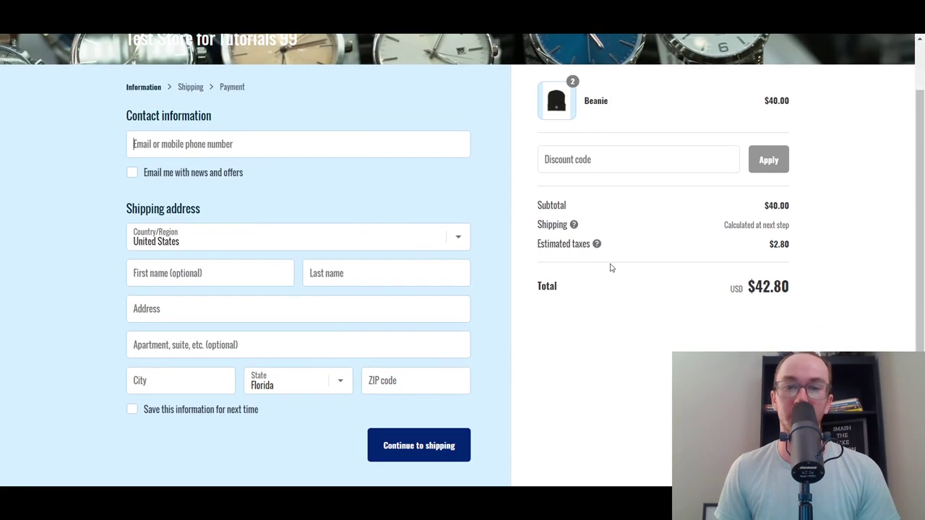
{"action": "scroll", "coordinate": [597, 305], "scroll_direction": "up", "scroll_amount": 2}
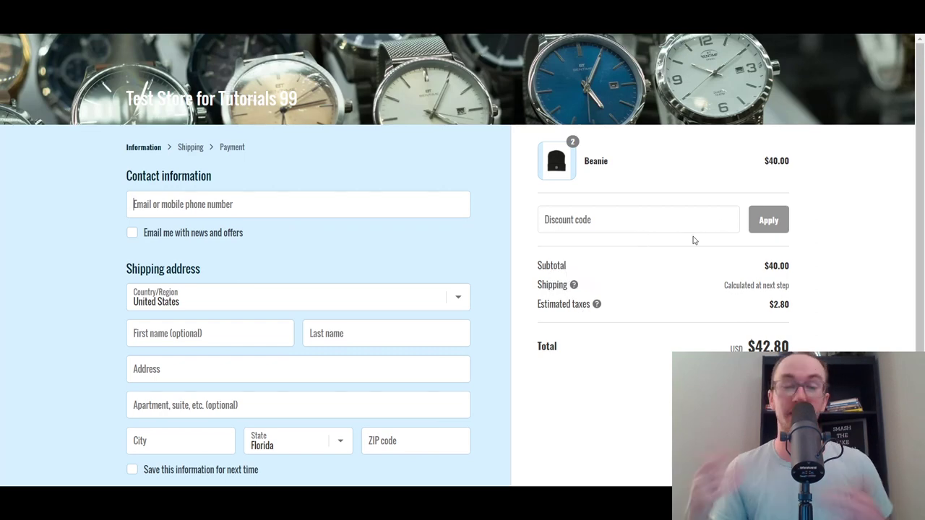
{"action": "left_click", "coordinate": [626, 208]}
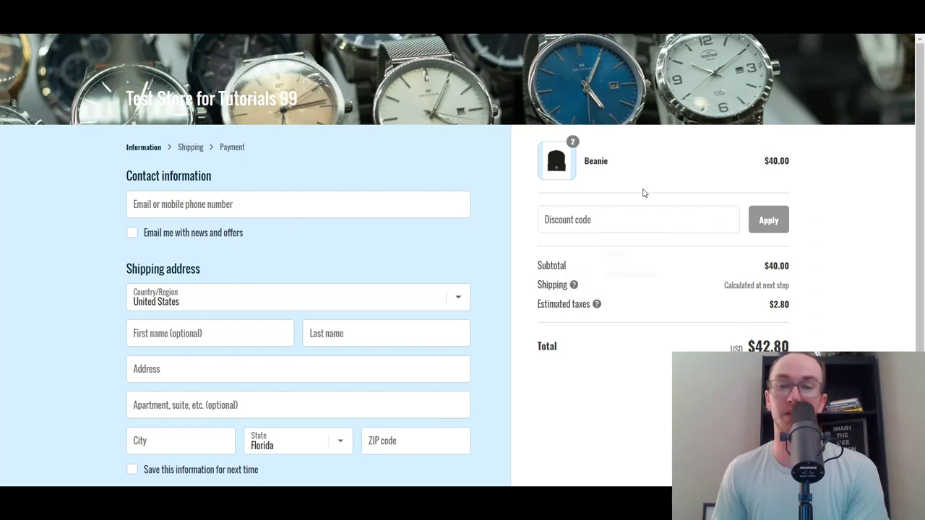
{"action": "scroll", "coordinate": [716, 298], "scroll_direction": "down", "scroll_amount": 2}
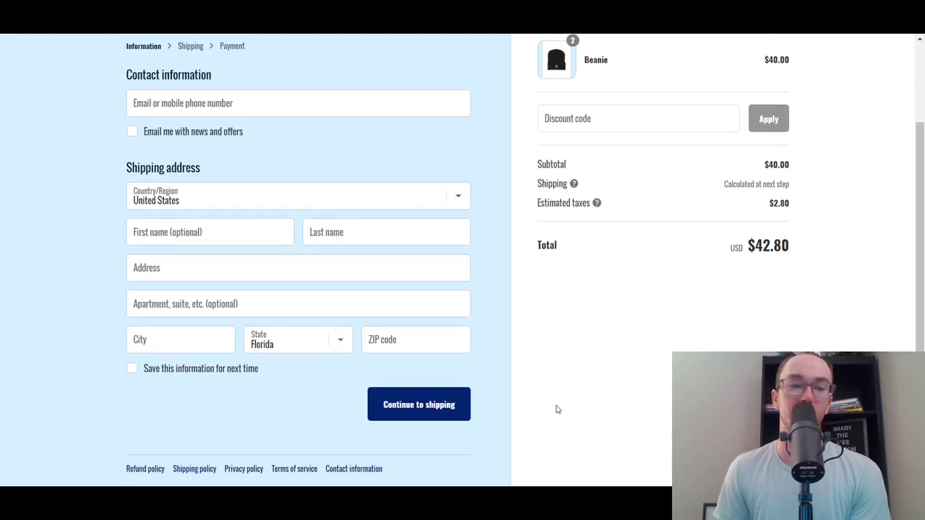
{"action": "scroll", "coordinate": [299, 290], "scroll_direction": "up", "scroll_amount": 2}
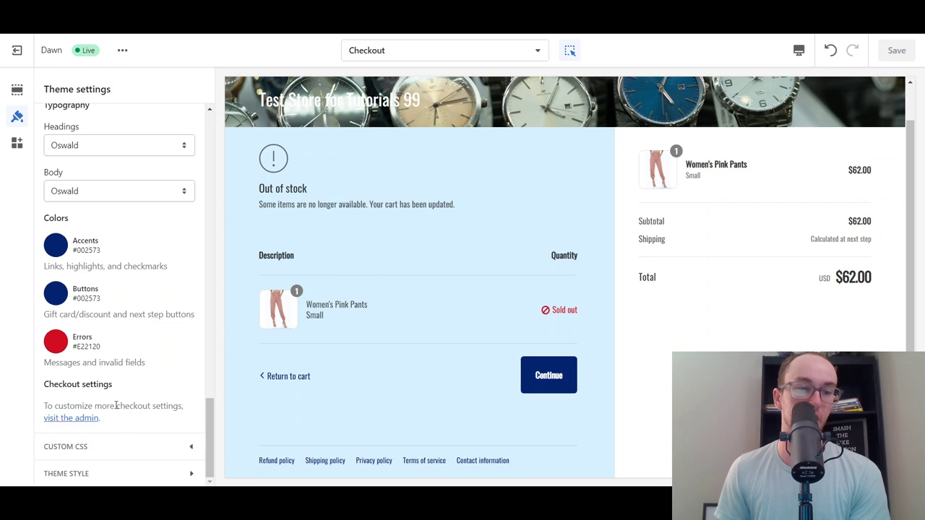
{"action": "left_click", "coordinate": [77, 421]}
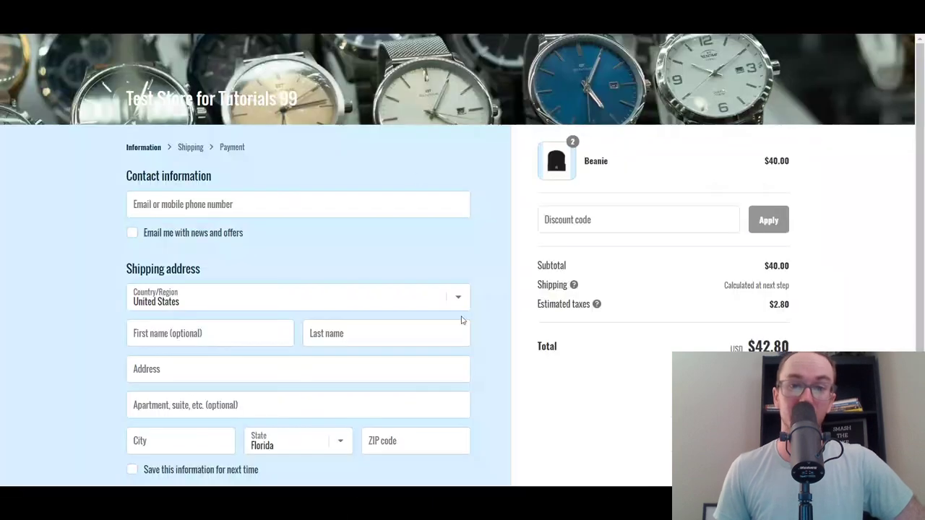
{"action": "scroll", "coordinate": [405, 290], "scroll_direction": "down", "scroll_amount": 1}
{"action": "scroll", "coordinate": [406, 291], "scroll_direction": "up", "scroll_amount": 1}
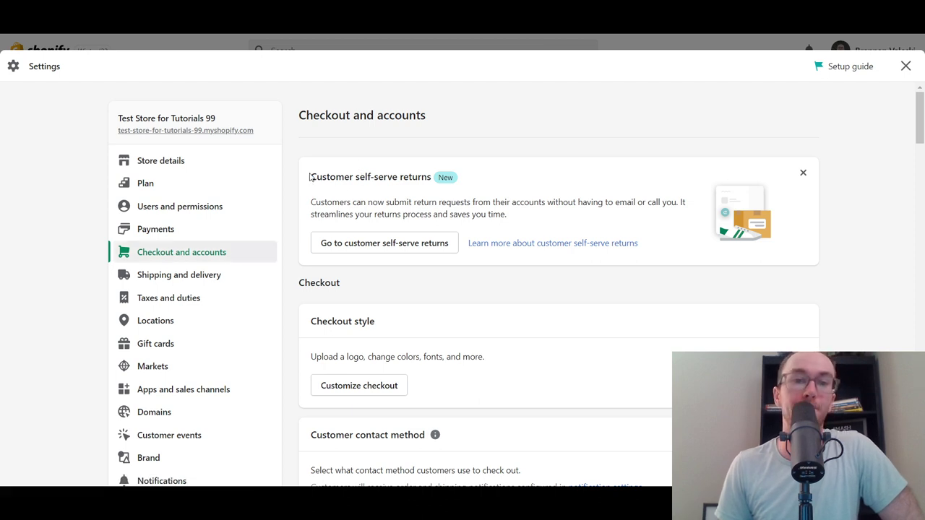
{"action": "left_click_drag", "start_coordinate": [313, 179], "coordinate": [438, 175]}
{"action": "left_click", "coordinate": [553, 173]}
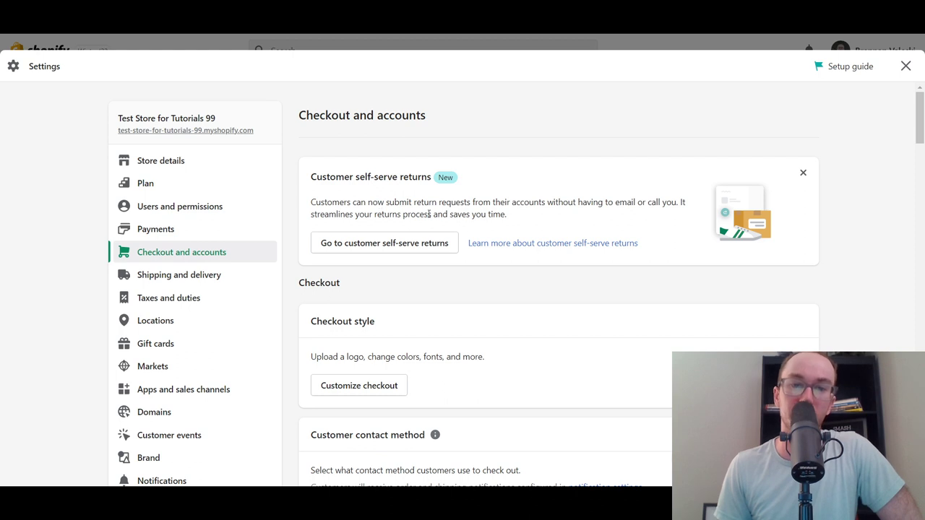
{"action": "left_click_drag", "start_coordinate": [429, 214], "coordinate": [562, 217]}
{"action": "left_click", "coordinate": [570, 218]}
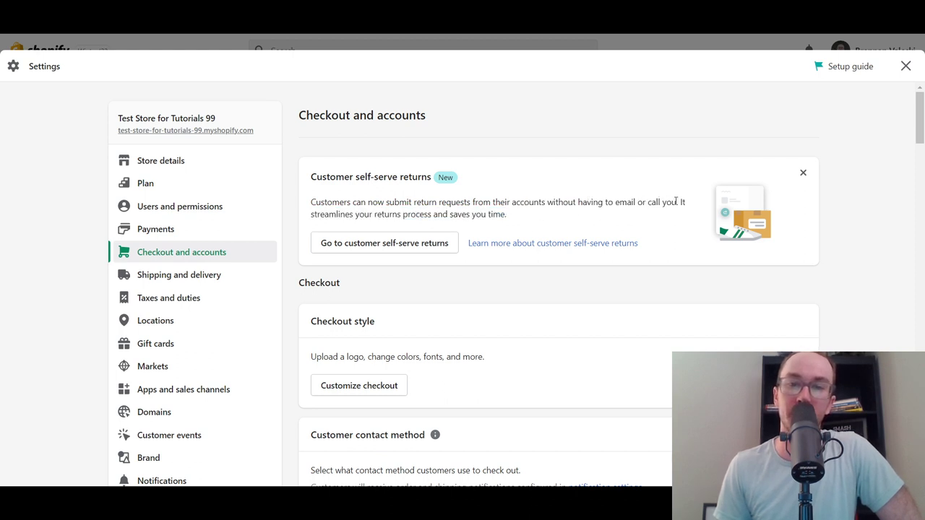
{"action": "scroll", "coordinate": [578, 226], "scroll_direction": "down", "scroll_amount": 1}
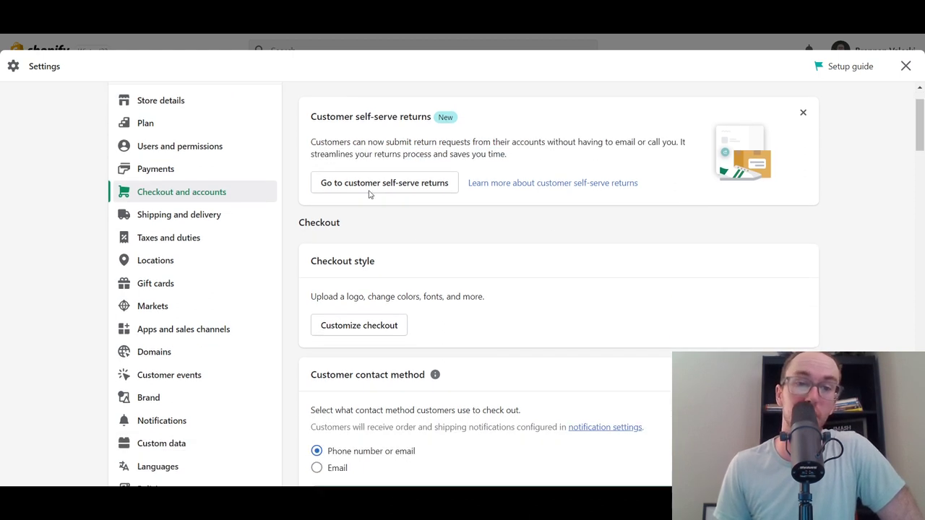
{"action": "scroll", "coordinate": [610, 381], "scroll_direction": "down", "scroll_amount": 3}
{"action": "scroll", "coordinate": [601, 372], "scroll_direction": "up", "scroll_amount": 1}
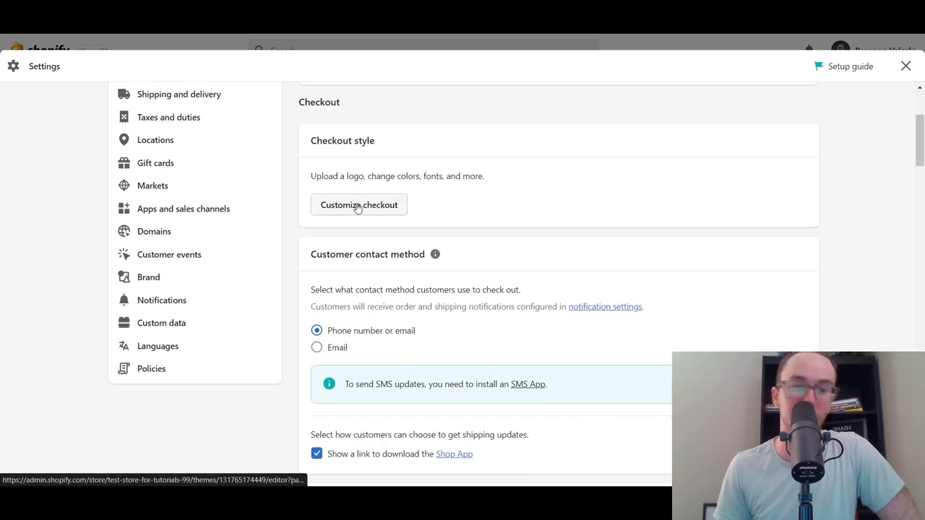
{"action": "scroll", "coordinate": [541, 201], "scroll_direction": "down", "scroll_amount": 1}
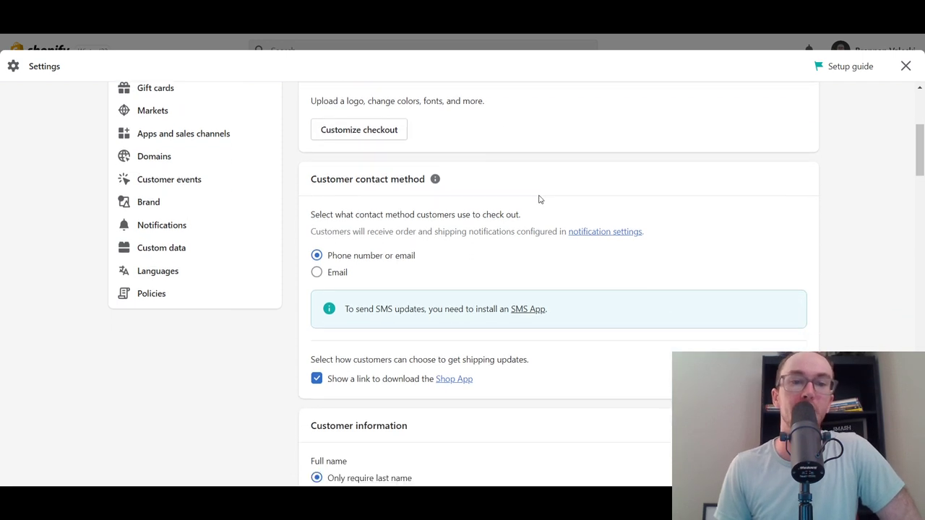
{"action": "scroll", "coordinate": [533, 206], "scroll_direction": "up", "scroll_amount": 1}
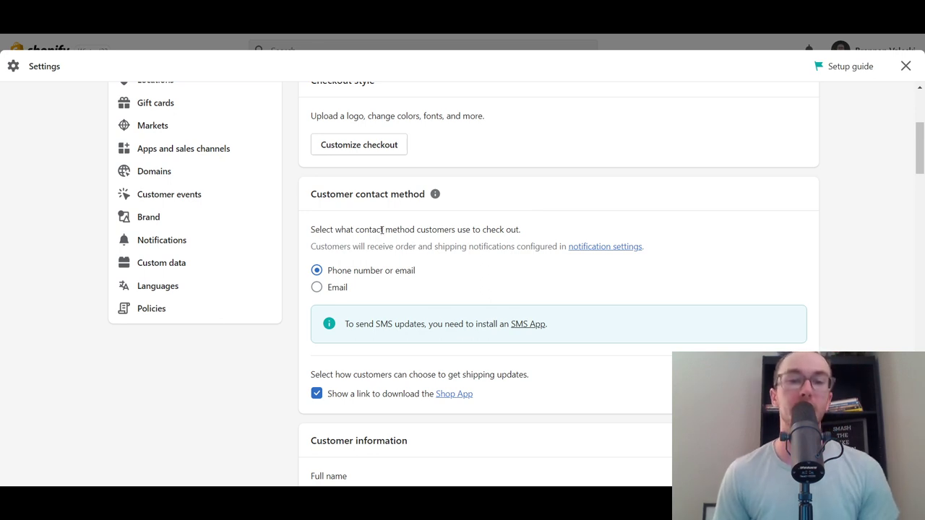
{"action": "left_click_drag", "start_coordinate": [923, 150], "coordinate": [921, 159]}
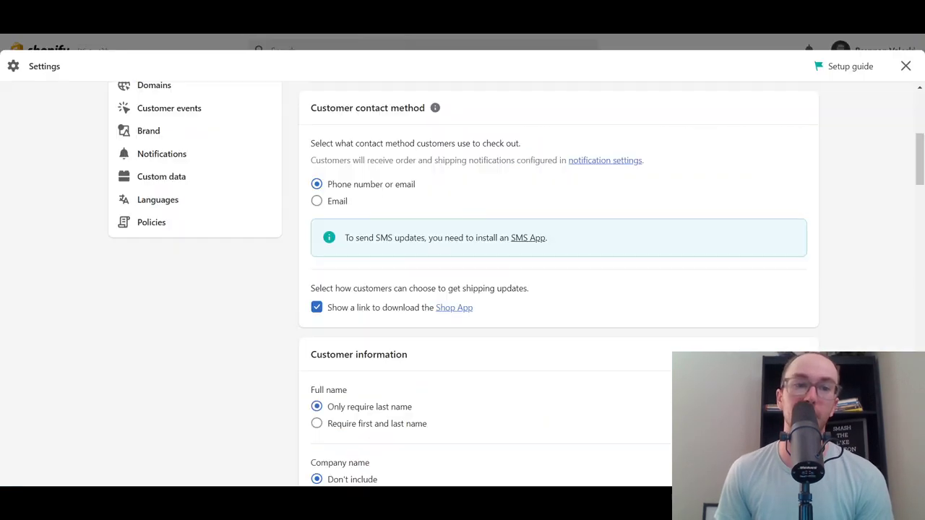
{"action": "left_click_drag", "start_coordinate": [920, 164], "coordinate": [920, 180]}
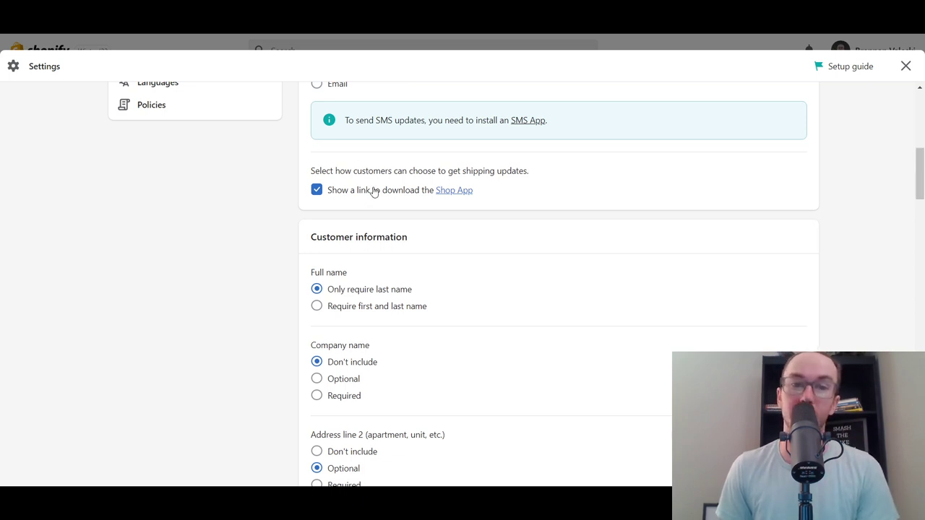
{"action": "left_click", "coordinate": [316, 196]}
{"action": "left_click", "coordinate": [317, 195]}
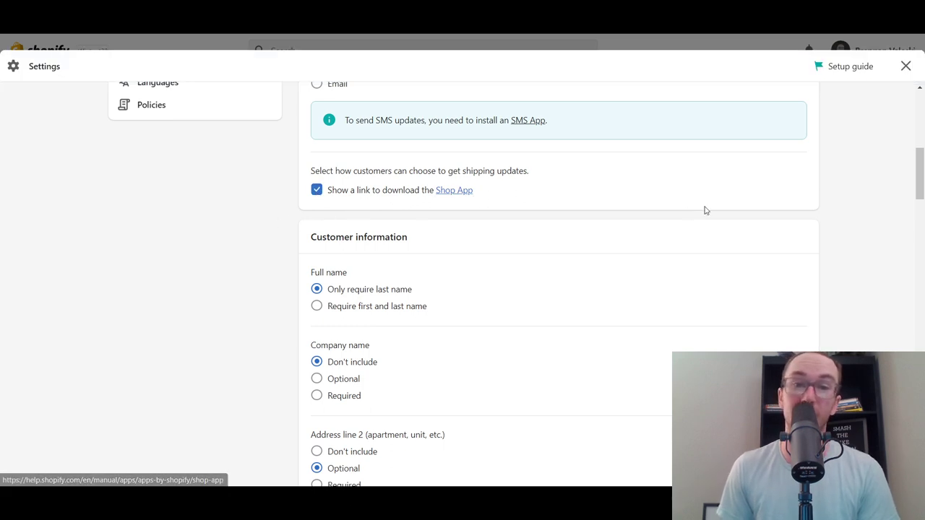
{"action": "left_click_drag", "start_coordinate": [921, 182], "coordinate": [922, 189]}
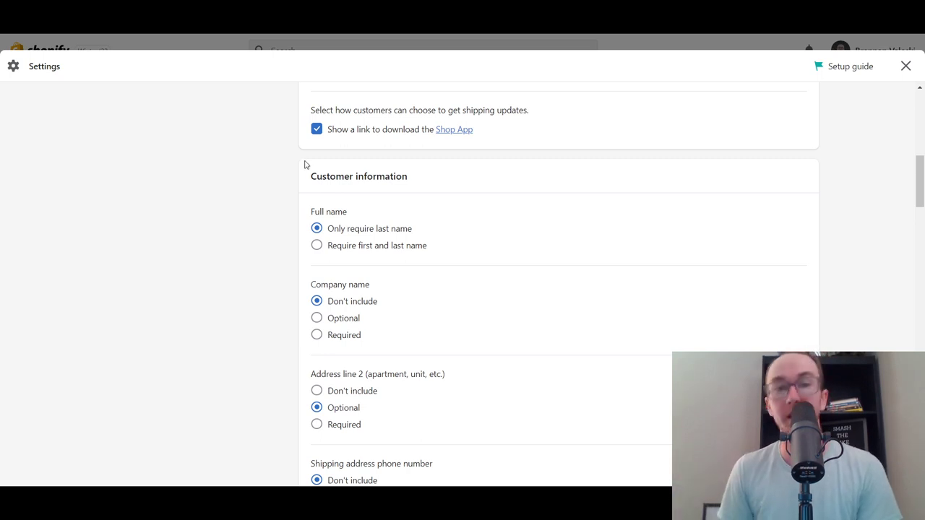
{"action": "left_click_drag", "start_coordinate": [921, 182], "coordinate": [922, 193]}
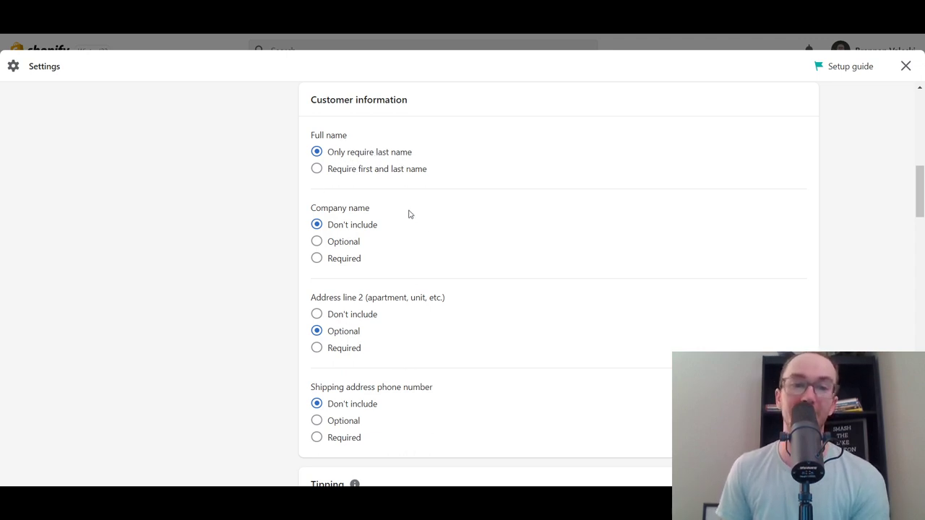
{"action": "scroll", "coordinate": [343, 210], "scroll_direction": "down", "scroll_amount": 1}
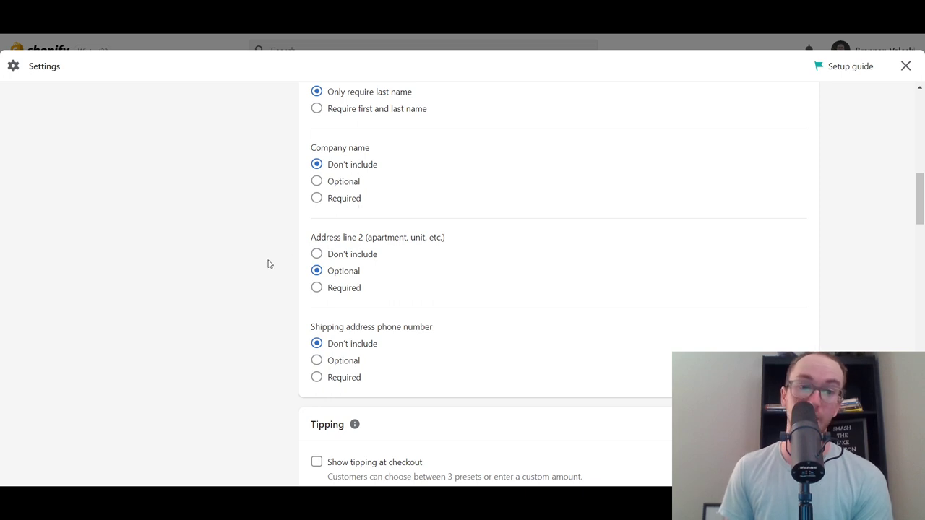
{"action": "scroll", "coordinate": [361, 242], "scroll_direction": "down", "scroll_amount": 1}
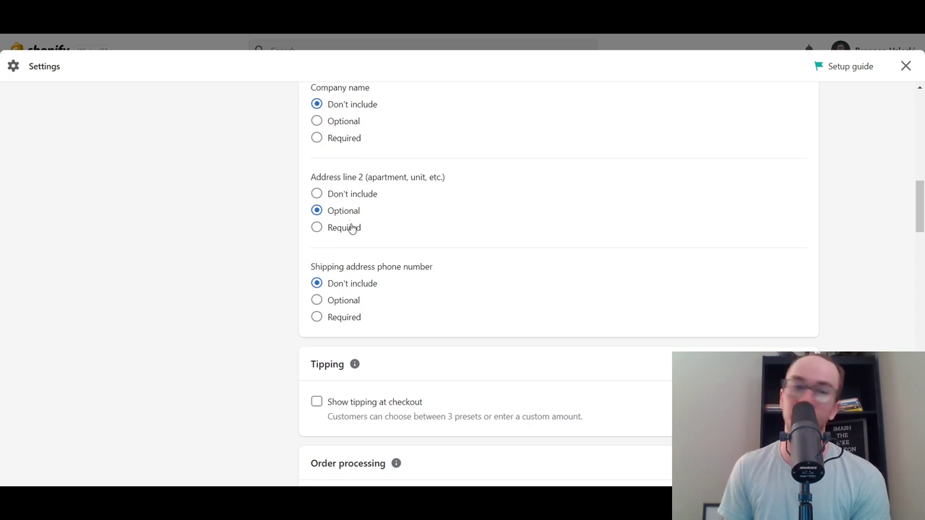
{"action": "scroll", "coordinate": [264, 217], "scroll_direction": "down", "scroll_amount": 2}
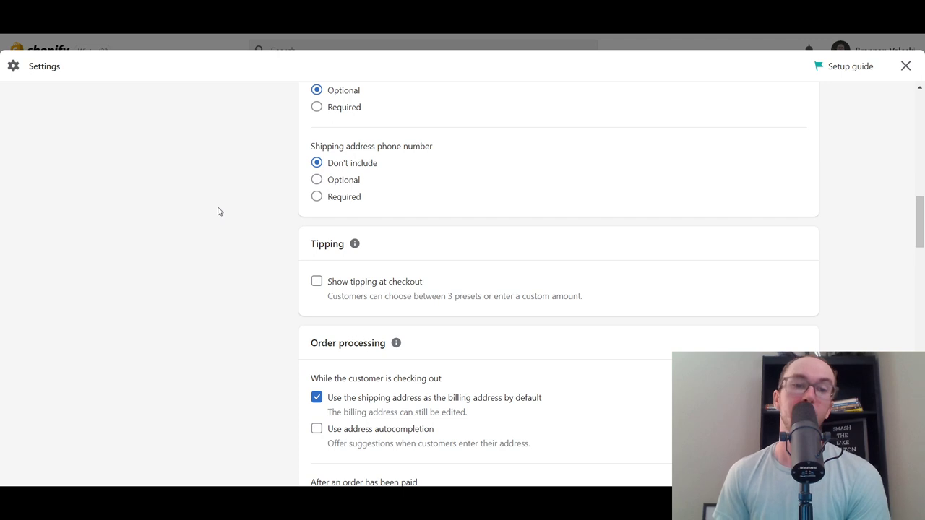
{"action": "scroll", "coordinate": [219, 214], "scroll_direction": "up", "scroll_amount": 2}
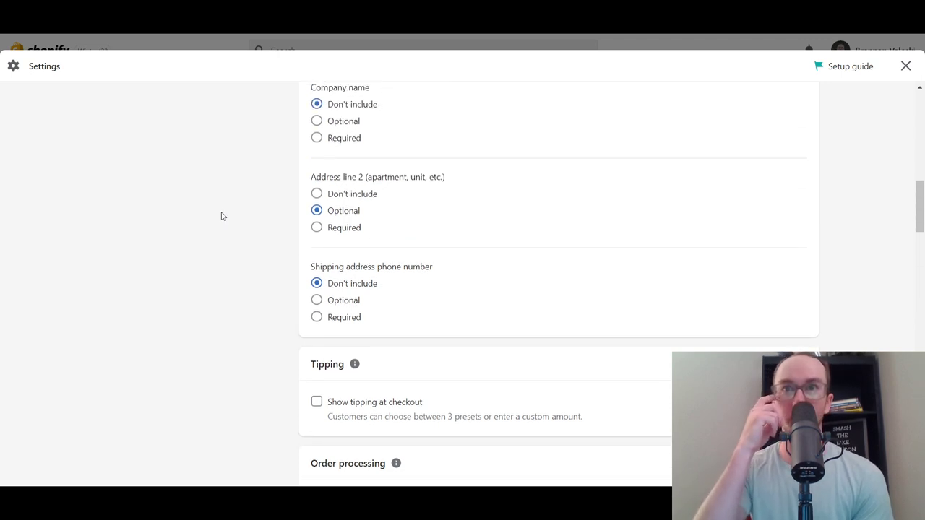
{"action": "scroll", "coordinate": [253, 211], "scroll_direction": "down", "scroll_amount": 2}
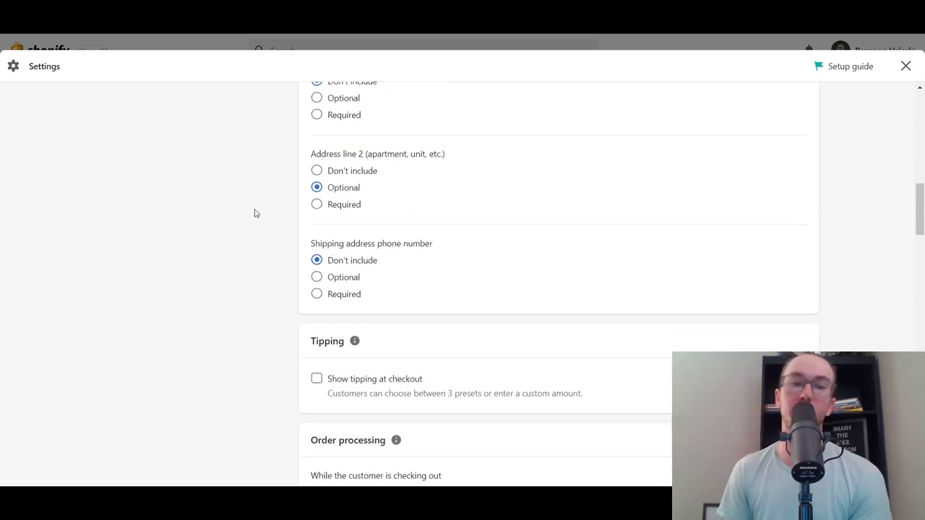
{"action": "scroll", "coordinate": [253, 227], "scroll_direction": "down", "scroll_amount": 2}
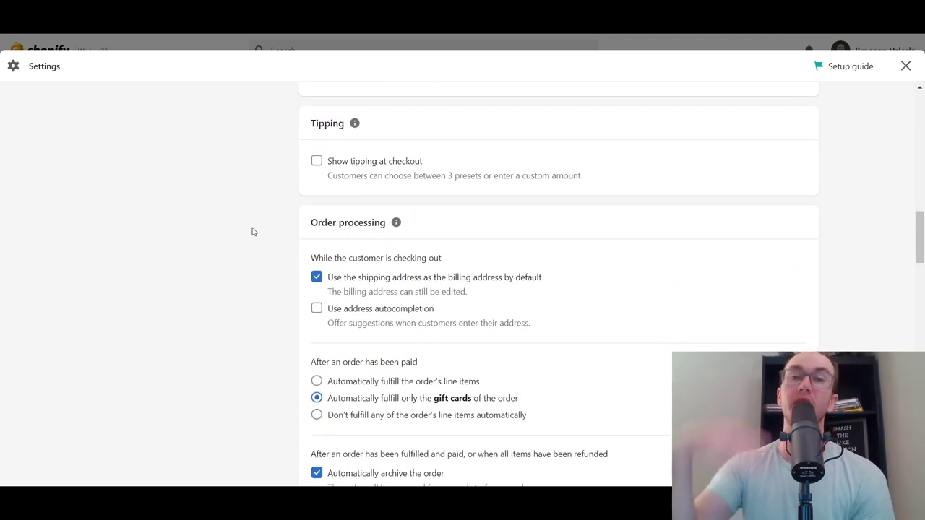
{"action": "left_click", "coordinate": [317, 161]}
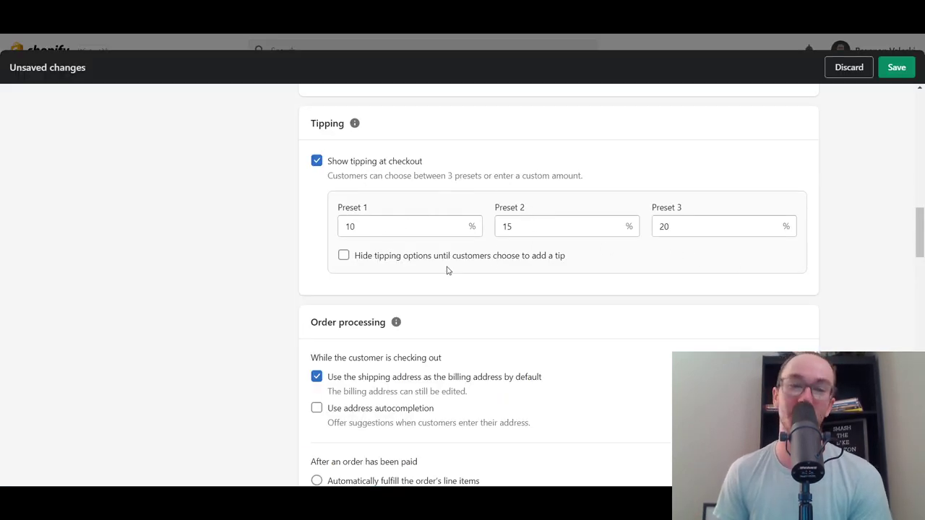
{"action": "double_click", "coordinate": [658, 230]}
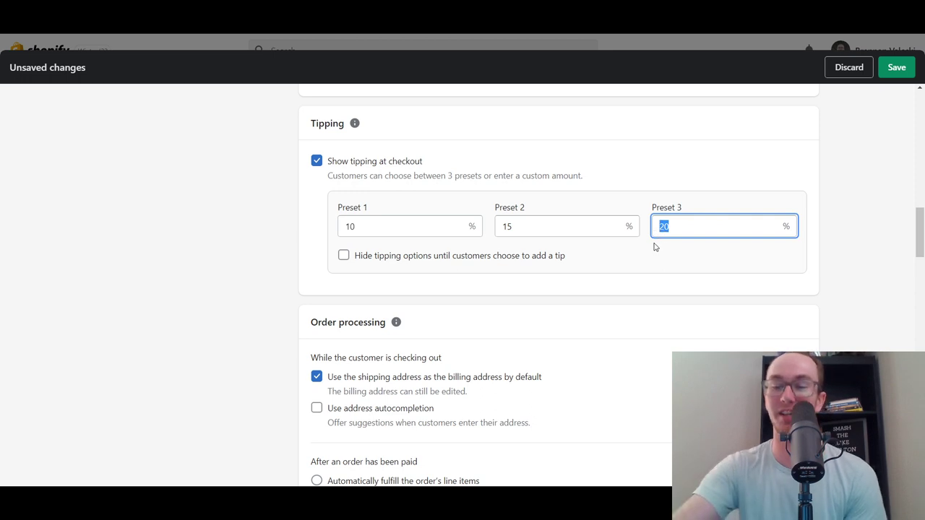
{"action": "left_click", "coordinate": [649, 251]}
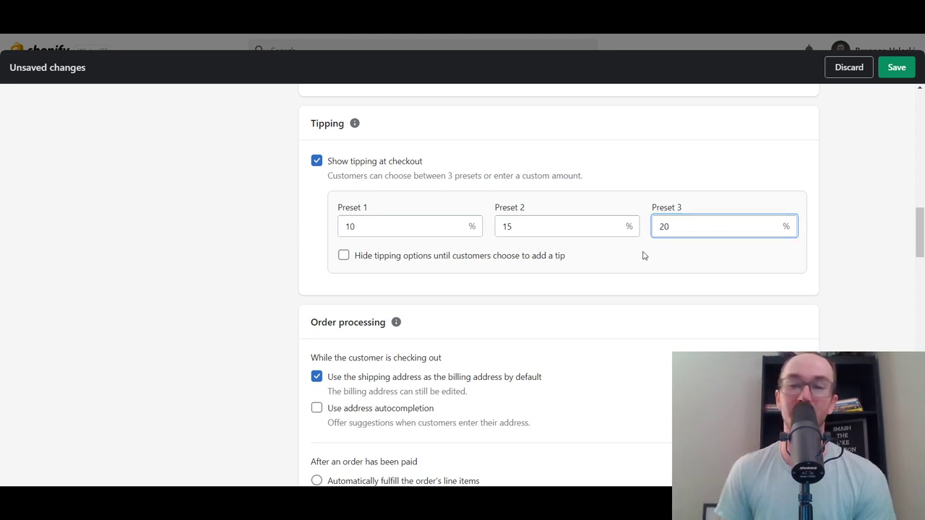
{"action": "mouse_move", "coordinate": [922, 239]}
{"action": "left_mouse_down"}
{"action": "mouse_move", "coordinate": [917, 264]}
{"action": "mouse_move", "coordinate": [918, 236]}
{"action": "left_mouse_up"}
{"action": "left_click", "coordinate": [315, 197]}
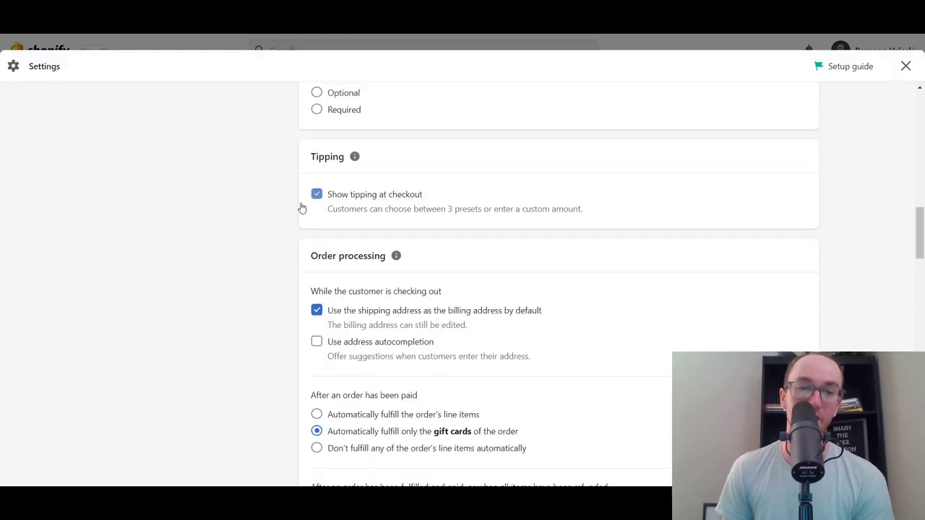
{"action": "left_click", "coordinate": [312, 198]}
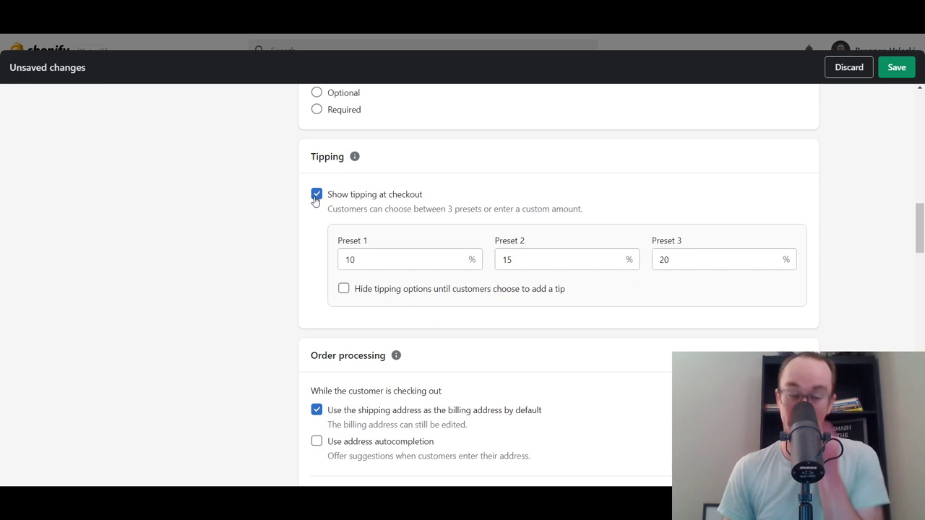
{"action": "left_click", "coordinate": [316, 198]}
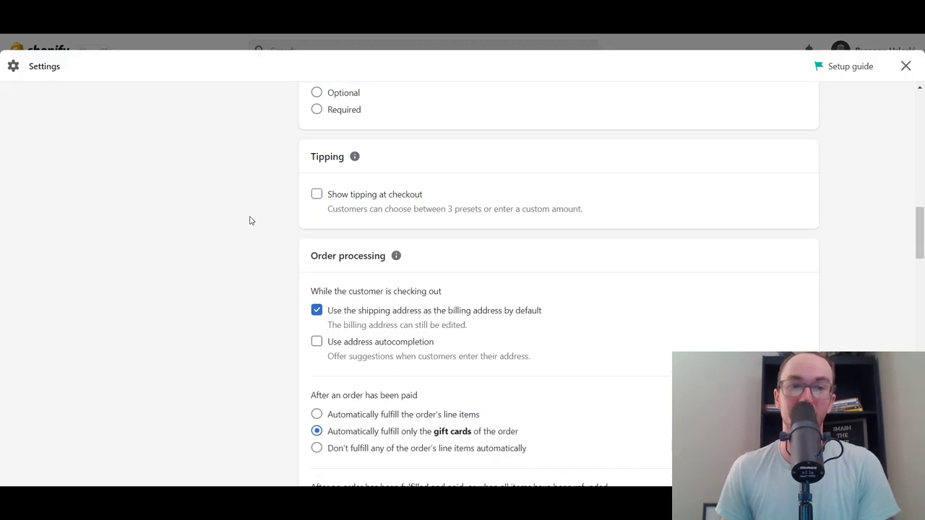
{"action": "scroll", "coordinate": [253, 221], "scroll_direction": "down", "scroll_amount": 1}
{"action": "scroll", "coordinate": [253, 222], "scroll_direction": "down", "scroll_amount": 1}
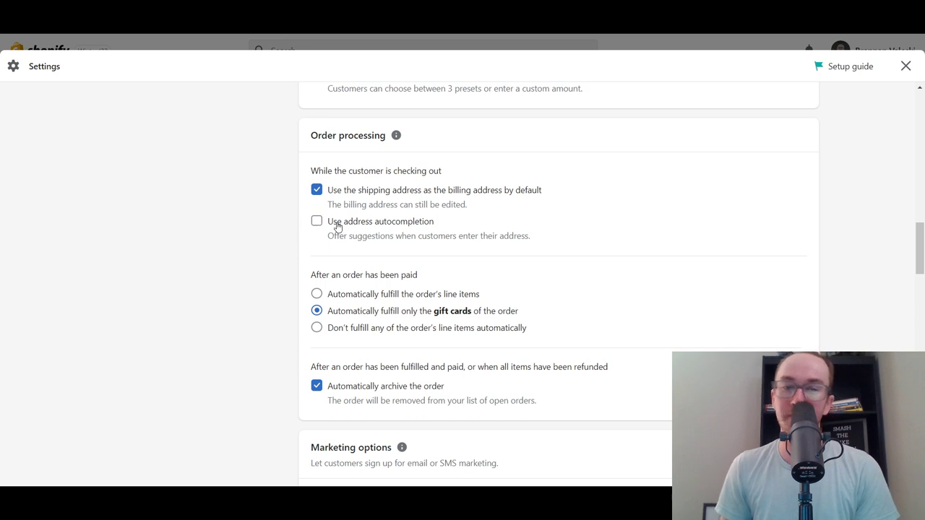
{"action": "scroll", "coordinate": [221, 248], "scroll_direction": "down", "scroll_amount": 2}
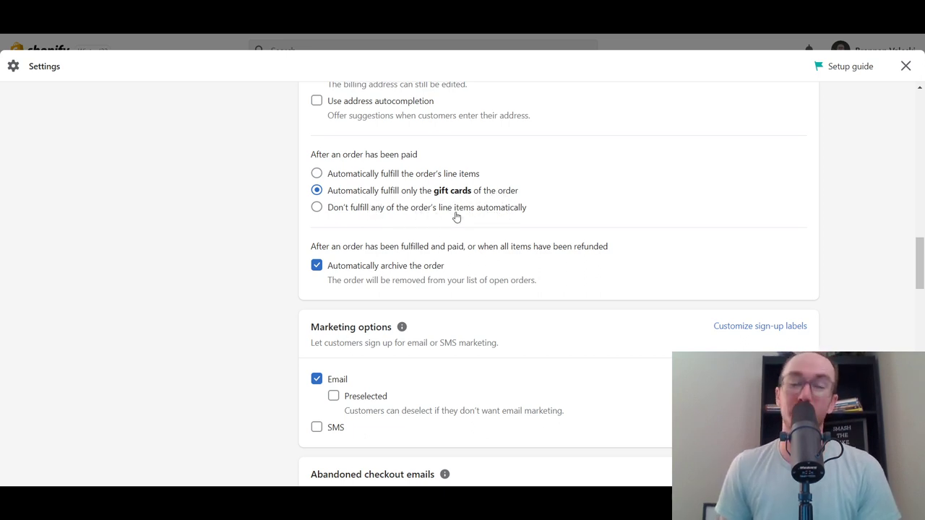
{"action": "scroll", "coordinate": [488, 288], "scroll_direction": "down", "scroll_amount": 1}
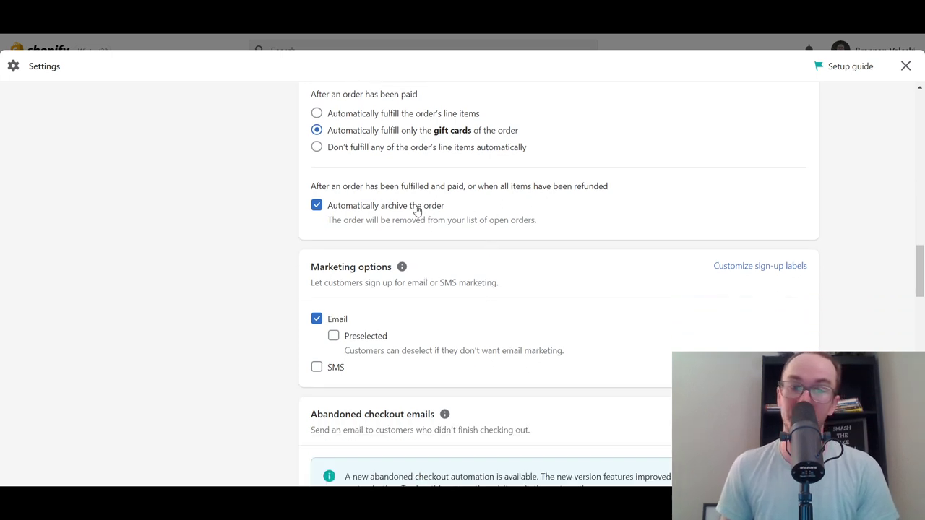
{"action": "scroll", "coordinate": [209, 248], "scroll_direction": "down", "scroll_amount": 1}
{"action": "scroll", "coordinate": [221, 229], "scroll_direction": "down", "scroll_amount": 3}
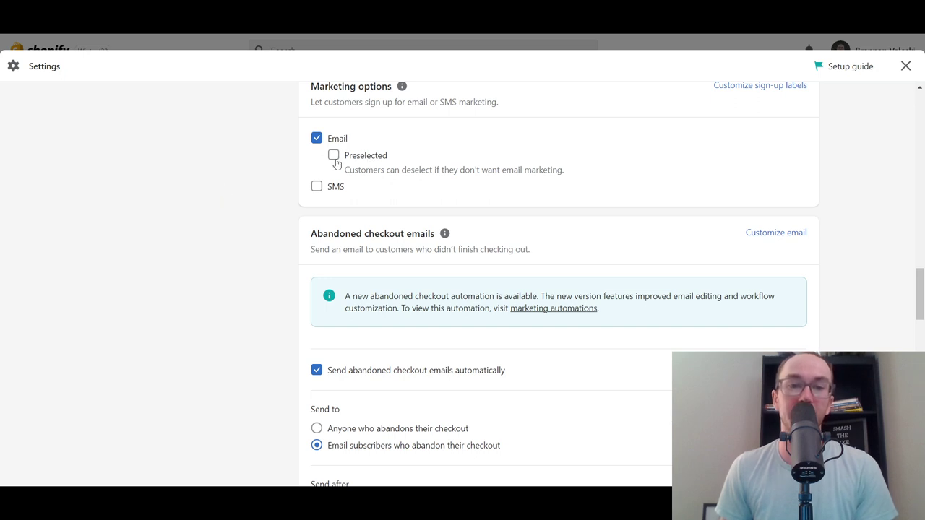
{"action": "left_click", "coordinate": [333, 157]}
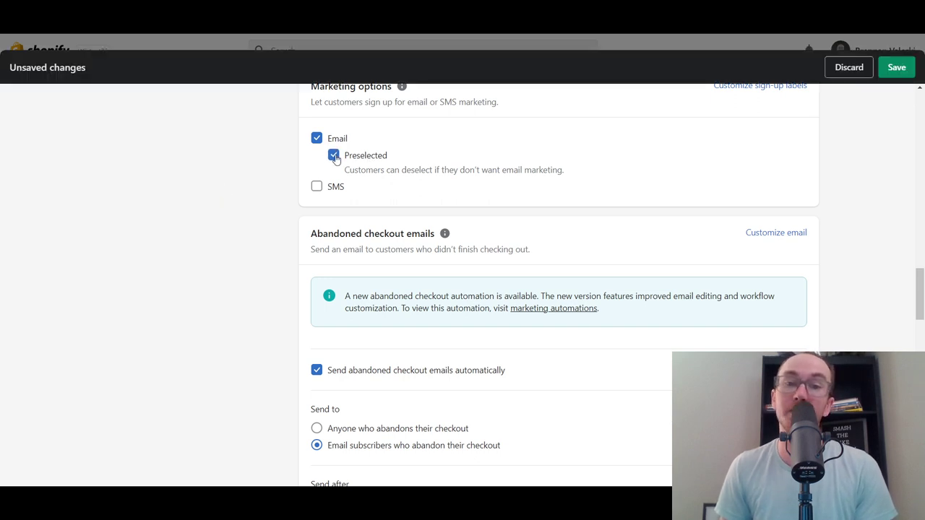
{"action": "left_click", "coordinate": [334, 156]}
{"action": "left_click", "coordinate": [334, 156]}
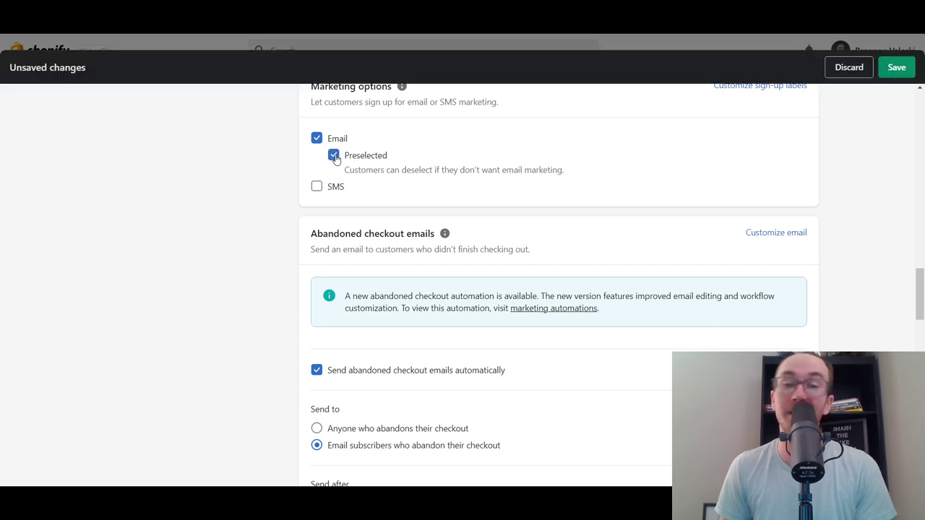
{"action": "left_click", "coordinate": [335, 157]}
{"action": "scroll", "coordinate": [262, 180], "scroll_direction": "up", "scroll_amount": 1}
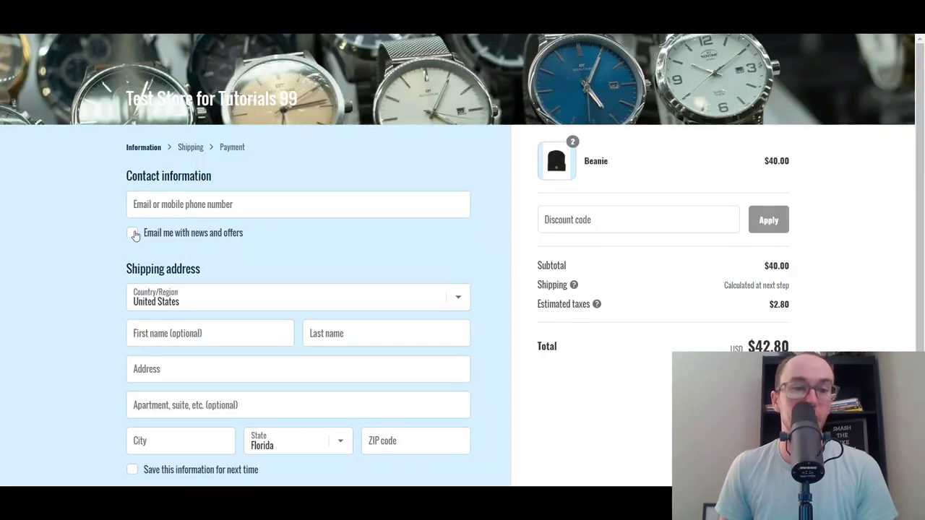
{"action": "left_click", "coordinate": [132, 234]}
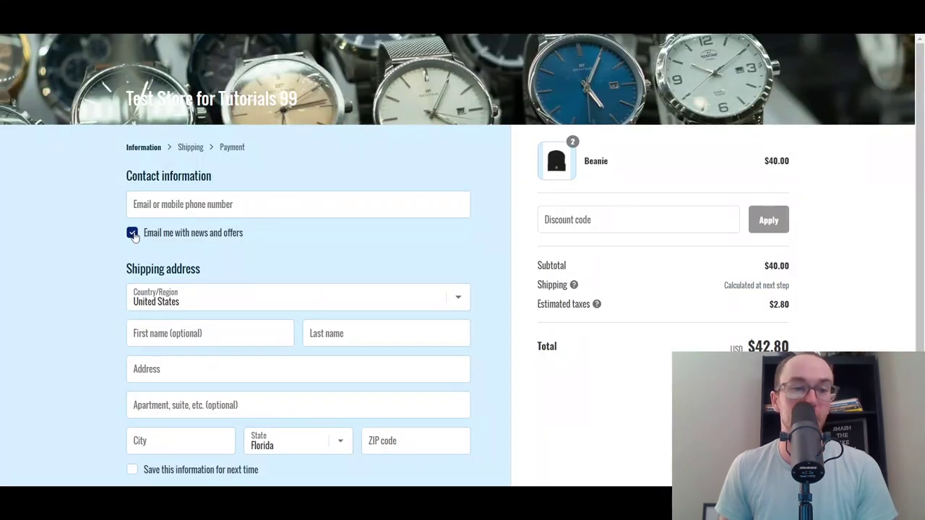
{"action": "left_click", "coordinate": [133, 234]}
{"action": "left_click", "coordinate": [133, 232]}
{"action": "left_click", "coordinate": [133, 233]}
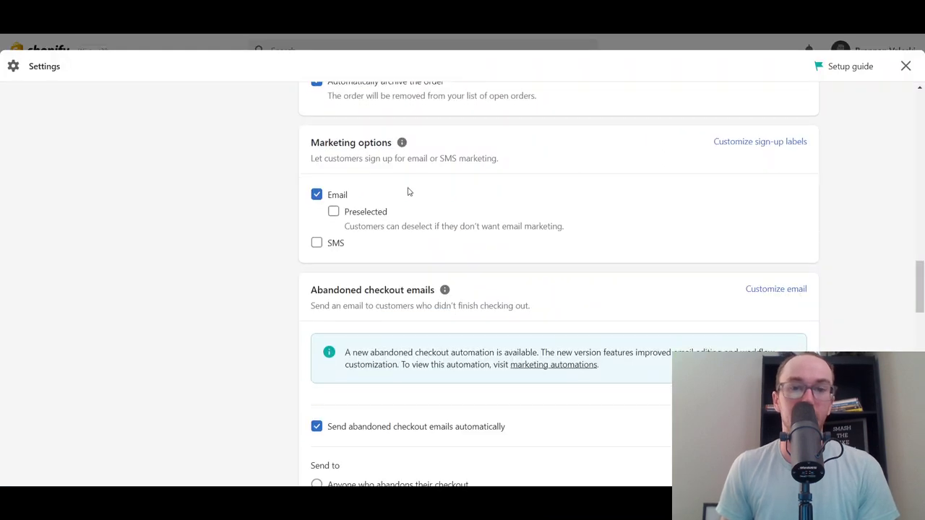
{"action": "scroll", "coordinate": [412, 186], "scroll_direction": "down", "scroll_amount": 2}
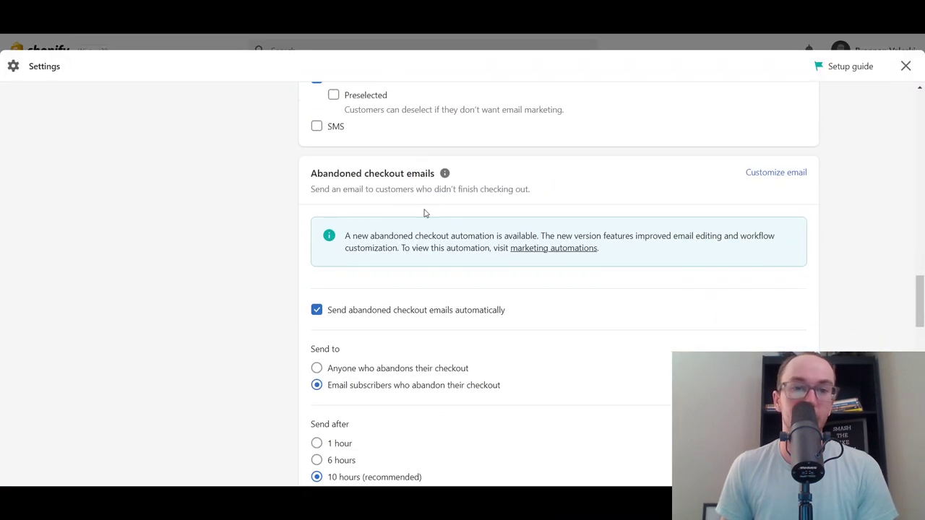
{"action": "scroll", "coordinate": [427, 217], "scroll_direction": "down", "scroll_amount": 1}
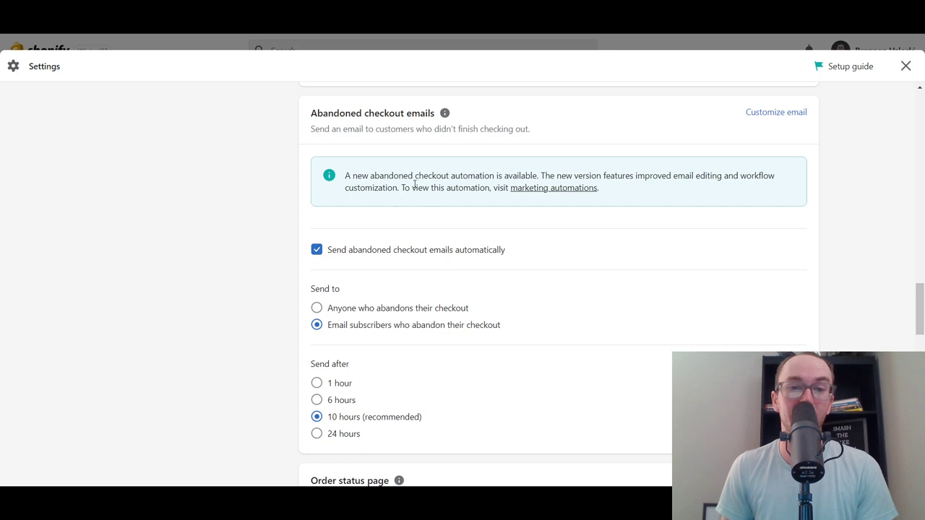
{"action": "scroll", "coordinate": [463, 209], "scroll_direction": "down", "scroll_amount": 1}
{"action": "scroll", "coordinate": [305, 256], "scroll_direction": "down", "scroll_amount": 1}
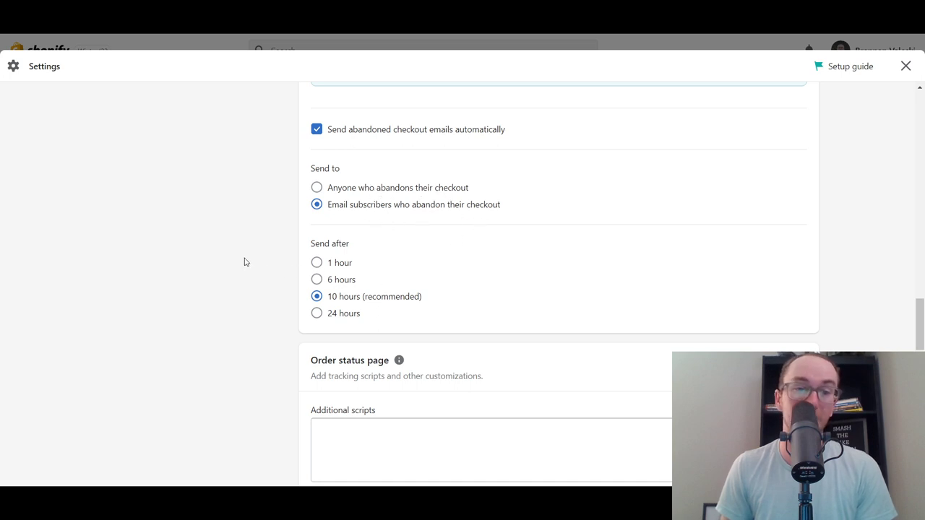
{"action": "scroll", "coordinate": [283, 258], "scroll_direction": "down", "scroll_amount": 1}
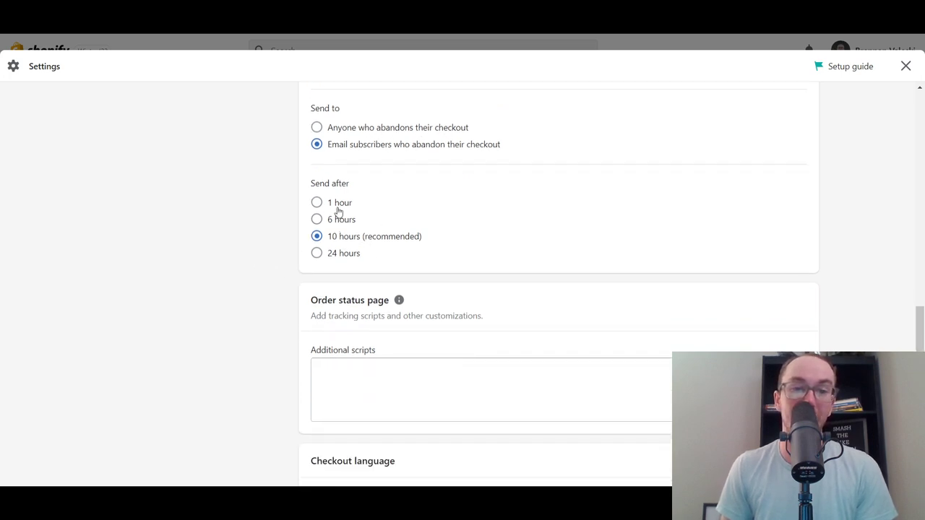
{"action": "scroll", "coordinate": [260, 222], "scroll_direction": "down", "scroll_amount": 2}
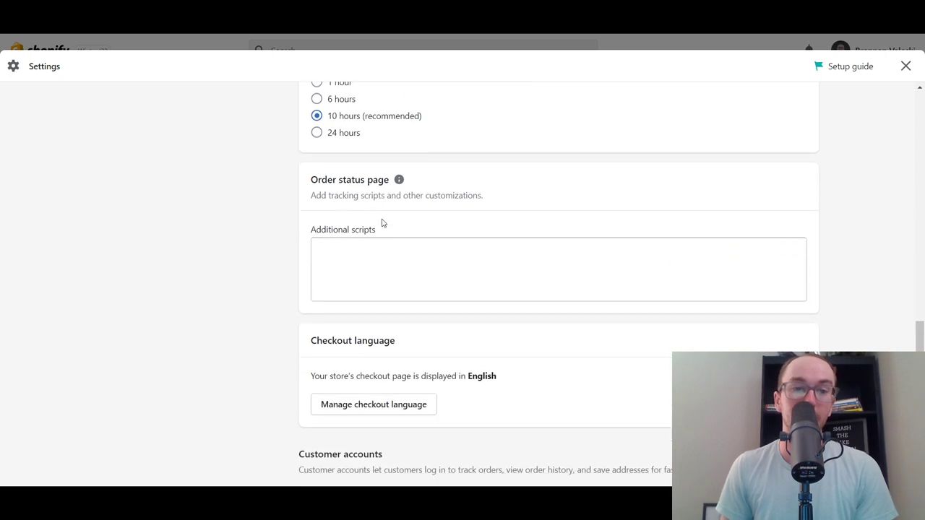
{"action": "scroll", "coordinate": [267, 239], "scroll_direction": "down", "scroll_amount": 1}
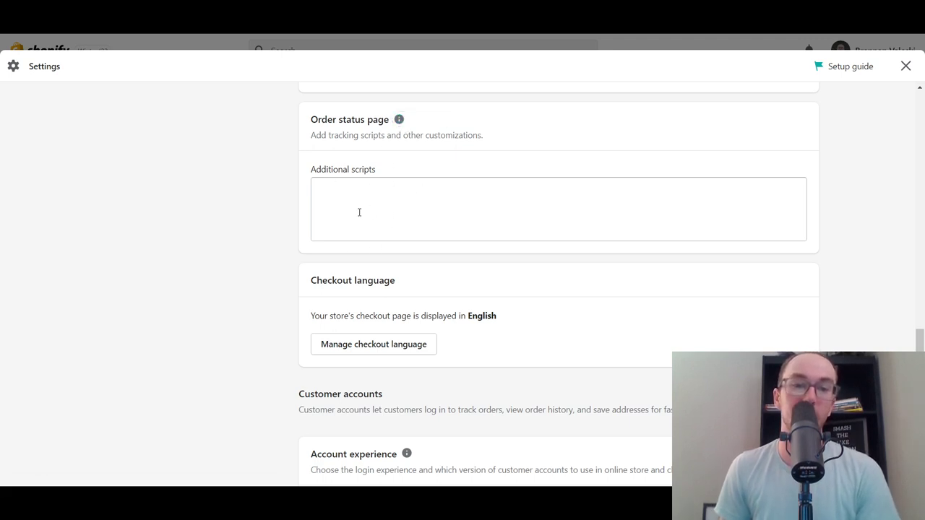
{"action": "scroll", "coordinate": [289, 220], "scroll_direction": "down", "scroll_amount": 2}
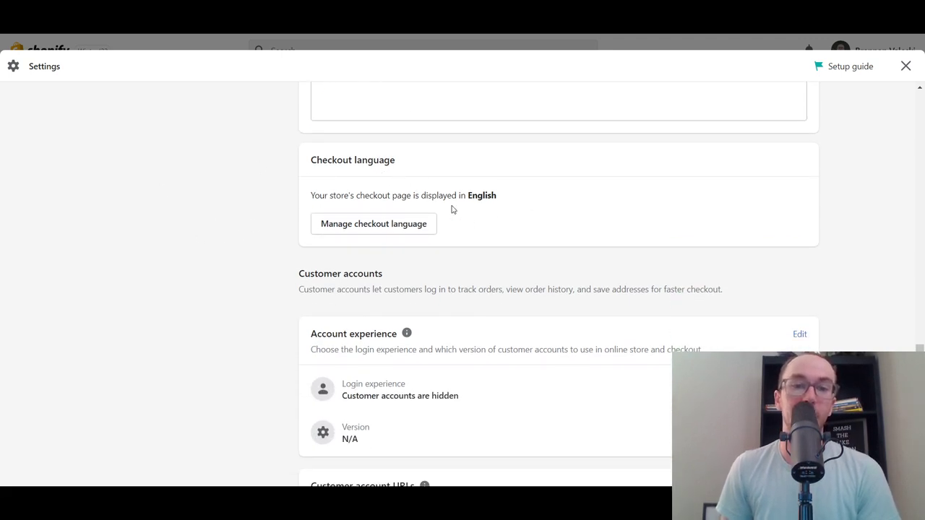
{"action": "scroll", "coordinate": [485, 197], "scroll_direction": "down", "scroll_amount": 1}
{"action": "scroll", "coordinate": [490, 175], "scroll_direction": "down", "scroll_amount": 2}
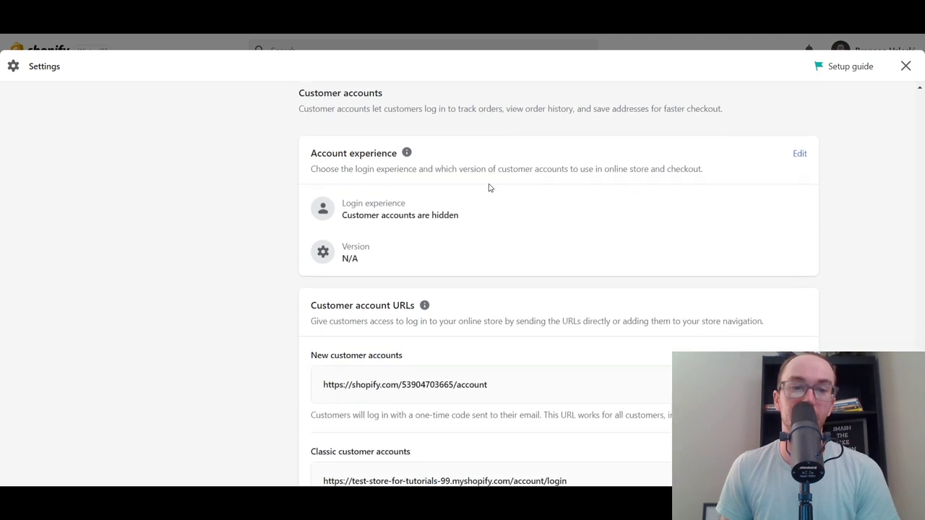
{"action": "scroll", "coordinate": [388, 272], "scroll_direction": "down", "scroll_amount": 3}
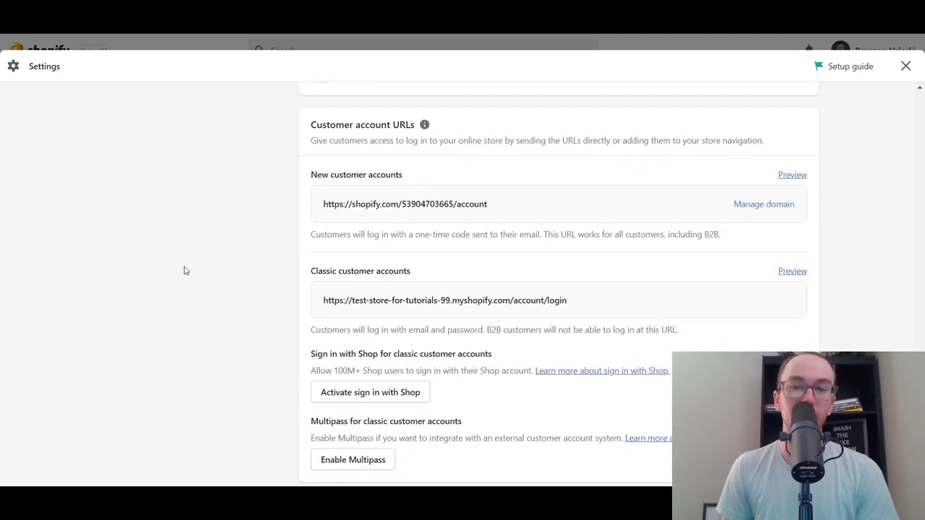
{"action": "scroll", "coordinate": [184, 274], "scroll_direction": "down", "scroll_amount": 1}
{"action": "scroll", "coordinate": [211, 268], "scroll_direction": "down", "scroll_amount": 3}
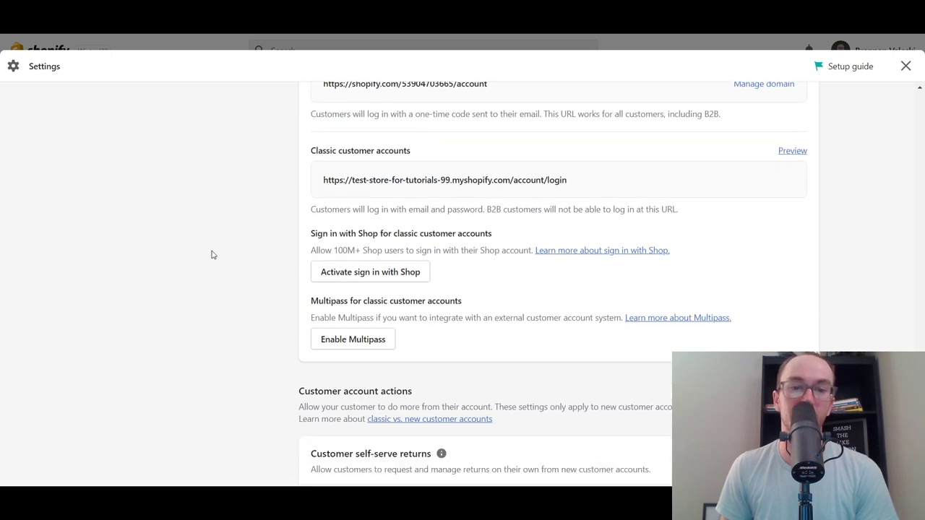
{"action": "scroll", "coordinate": [214, 256], "scroll_direction": "up", "scroll_amount": 2}
{"action": "scroll", "coordinate": [214, 256], "scroll_direction": "up", "scroll_amount": 1}
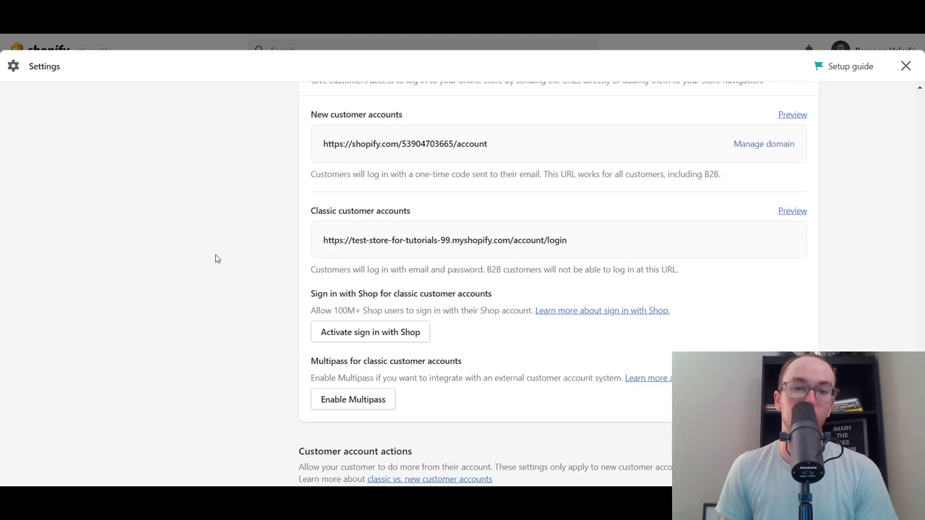
{"action": "scroll", "coordinate": [245, 308], "scroll_direction": "up", "scroll_amount": 1}
{"action": "scroll", "coordinate": [474, 284], "scroll_direction": "down", "scroll_amount": 4}
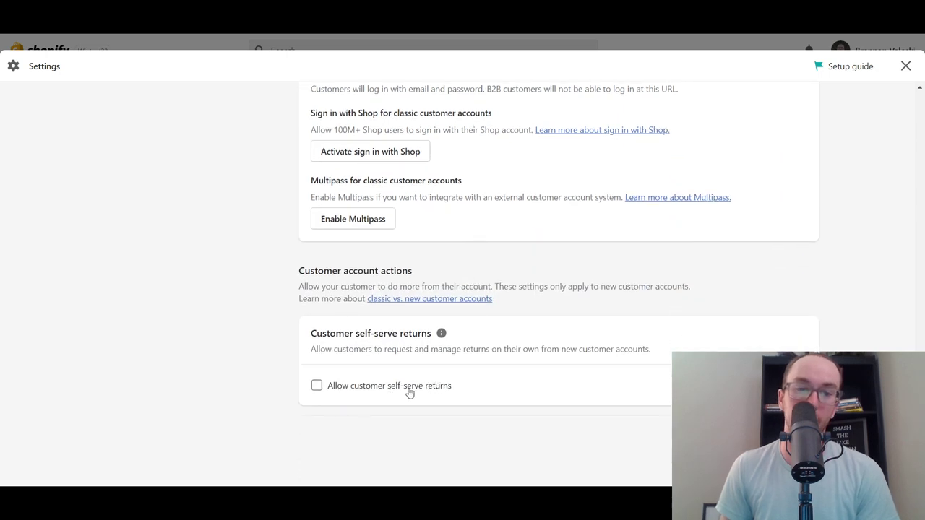
{"action": "scroll", "coordinate": [283, 376], "scroll_direction": "down", "scroll_amount": 1}
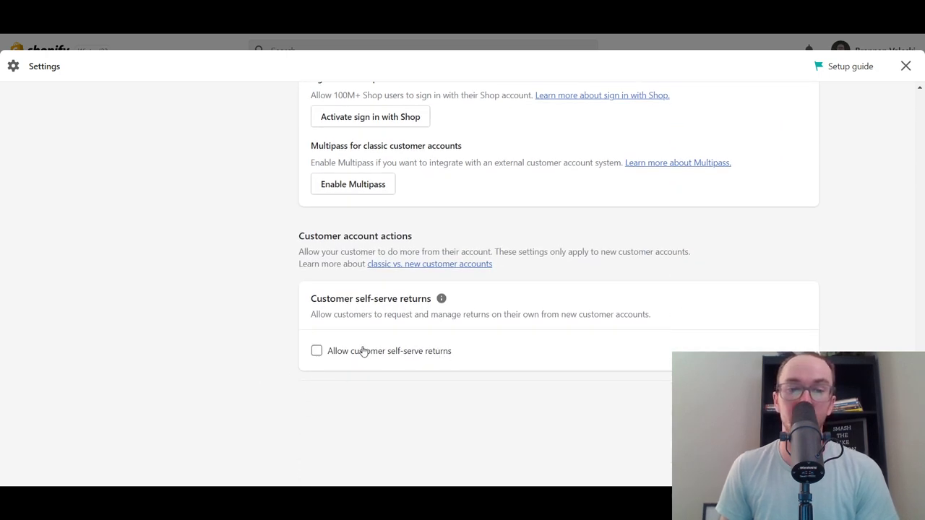
{"action": "left_click", "coordinate": [316, 352]}
{"action": "scroll", "coordinate": [265, 352], "scroll_direction": "down", "scroll_amount": 4}
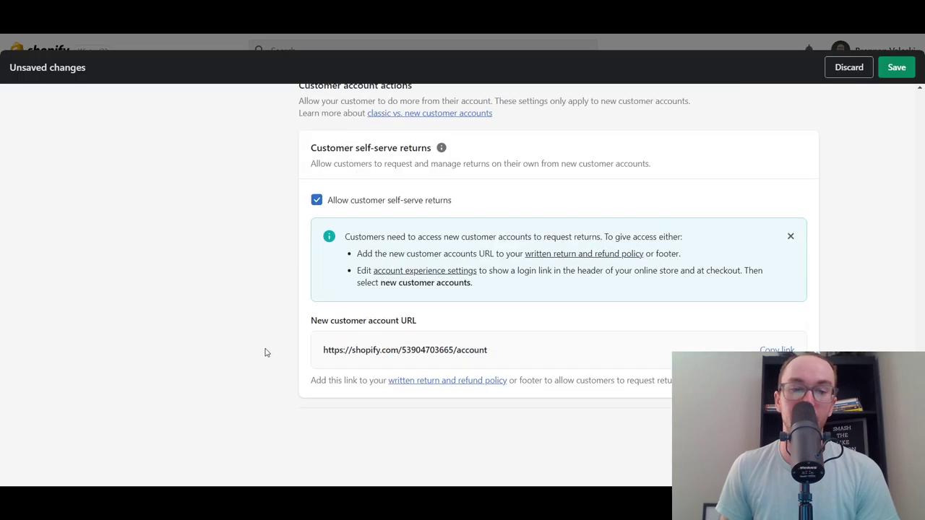
{"action": "scroll", "coordinate": [275, 351], "scroll_direction": "up", "scroll_amount": 4}
{"action": "left_click", "coordinate": [318, 356]}
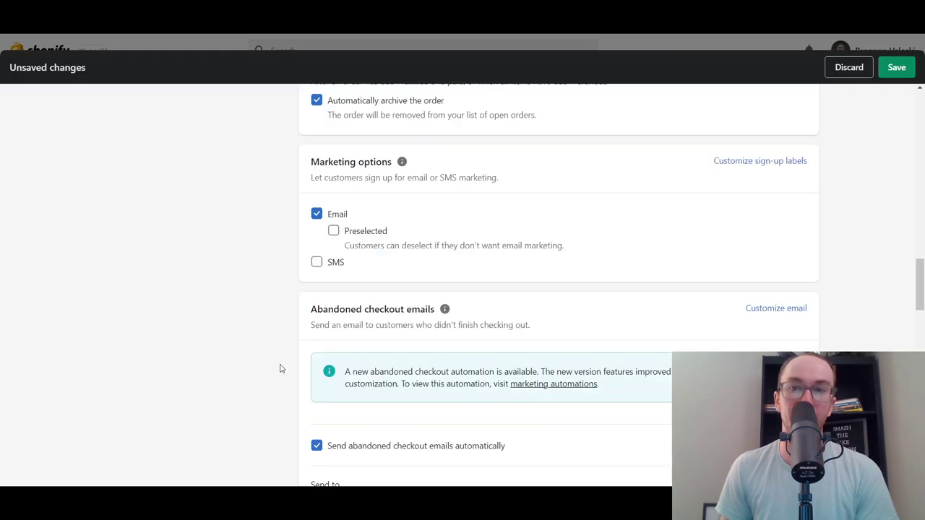
{"action": "scroll", "coordinate": [281, 368], "scroll_direction": "up", "scroll_amount": 15}
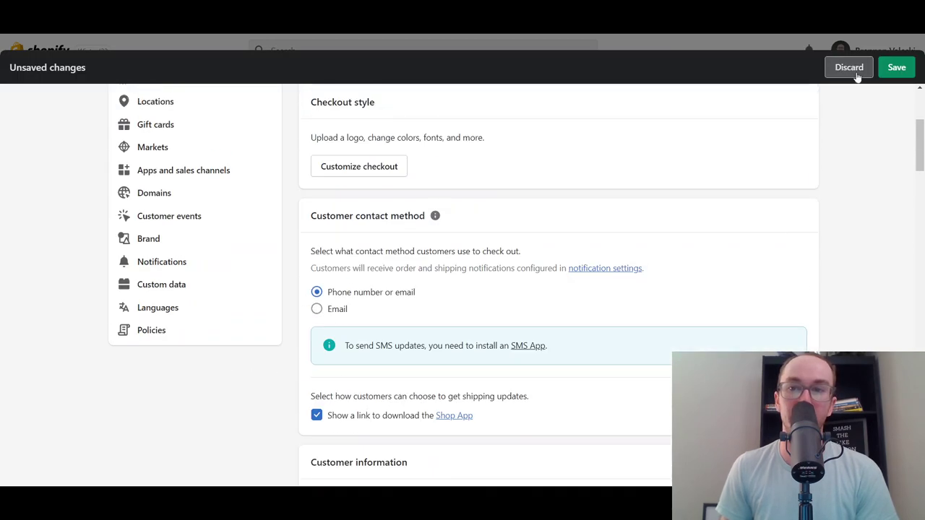
Discard the unsaved Checkout and accounts changes and return to the page top
{"action": "left_click", "coordinate": [849, 68]}
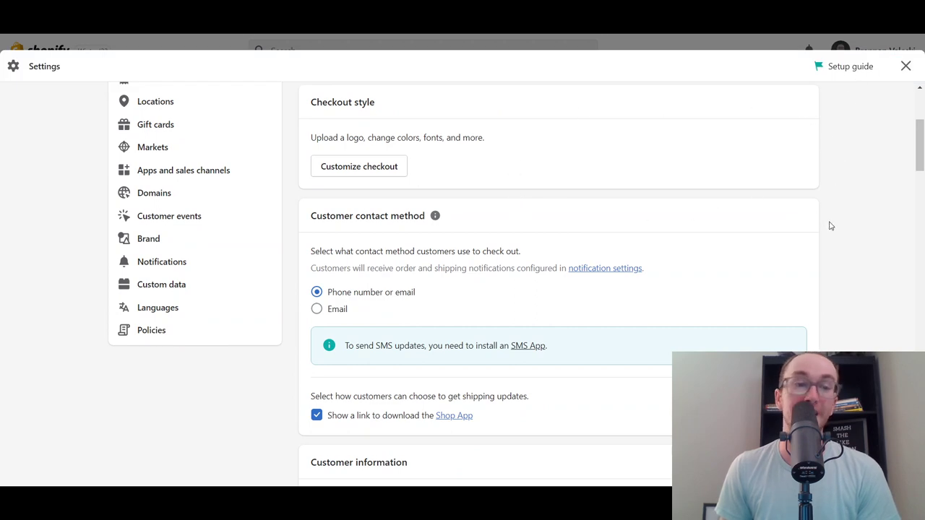
{"action": "scroll", "coordinate": [831, 225], "scroll_direction": "up", "scroll_amount": 3}
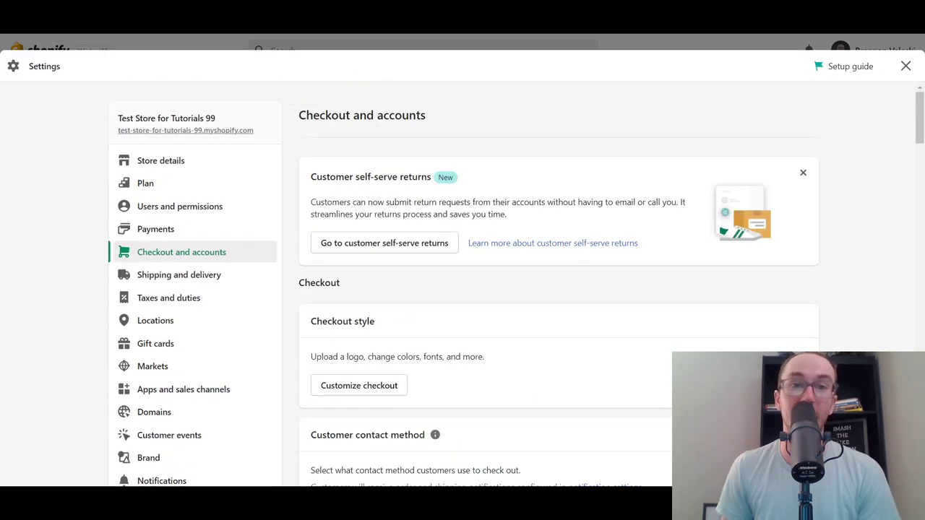